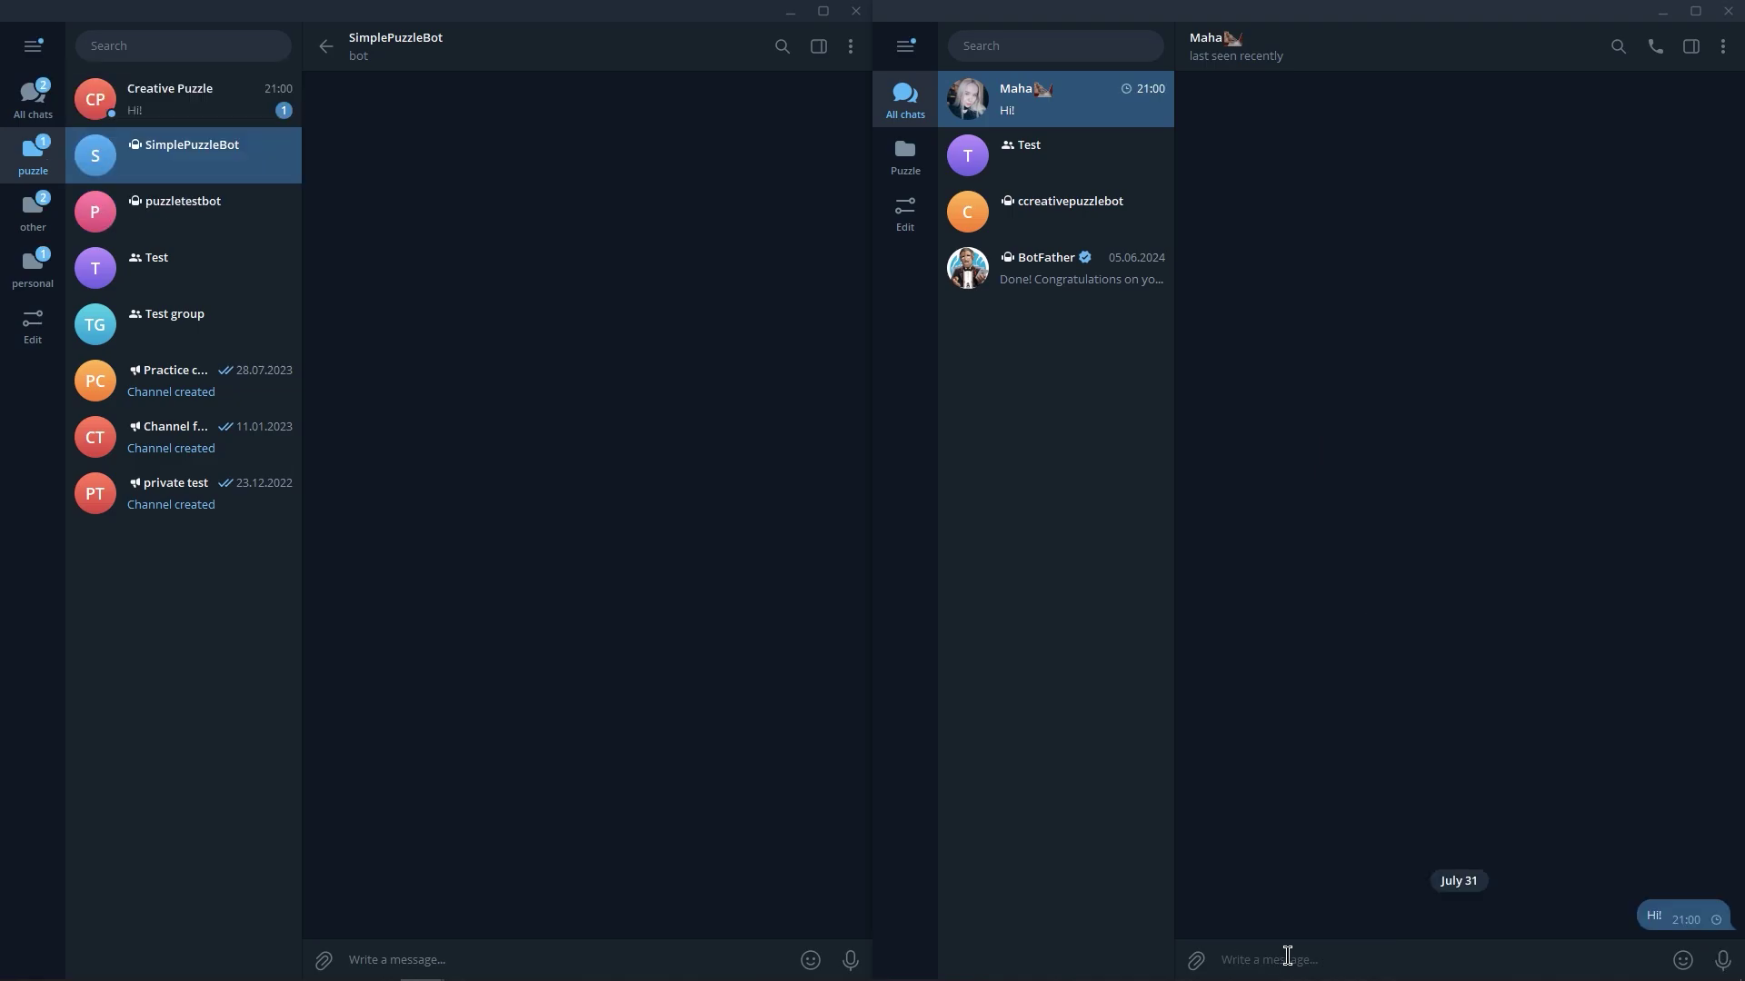
Open the Creative Puzzle chat and answer the bot's ad form from the customer account with the Business channel and 01.08.2024.
{"action": "left_click", "coordinate": [270, 125]}
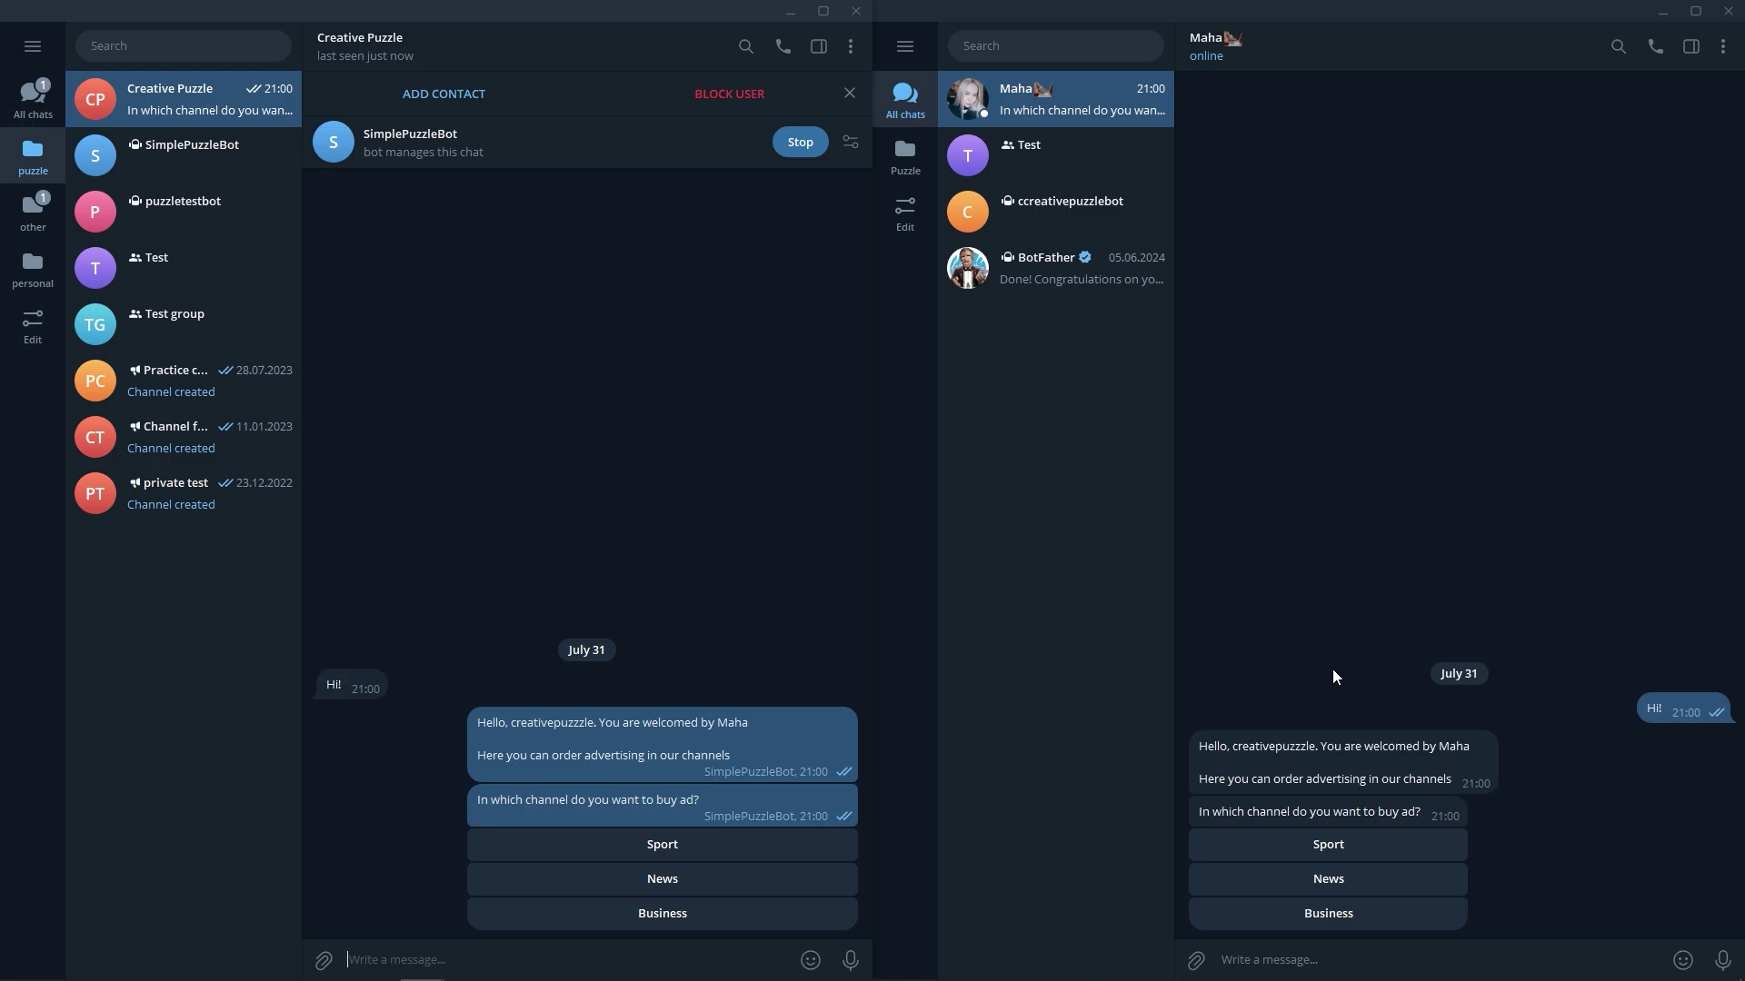
{"action": "left_click", "coordinate": [1340, 910]}
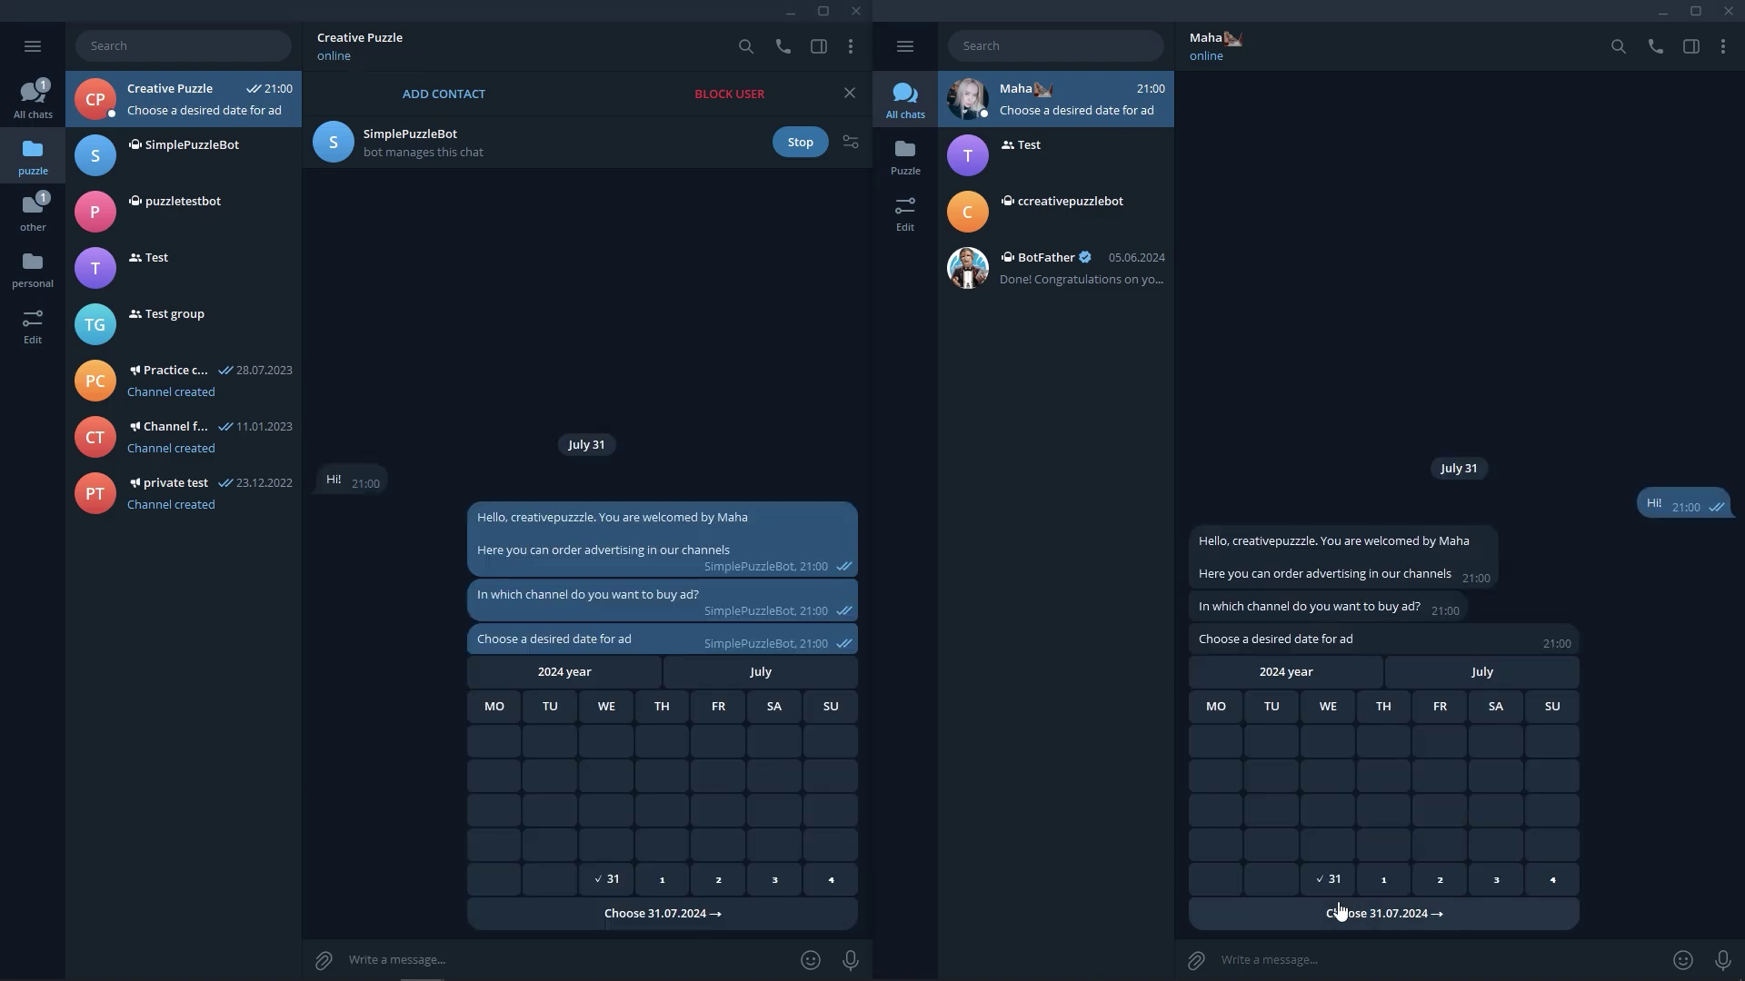
{"action": "left_click", "coordinate": [1377, 883]}
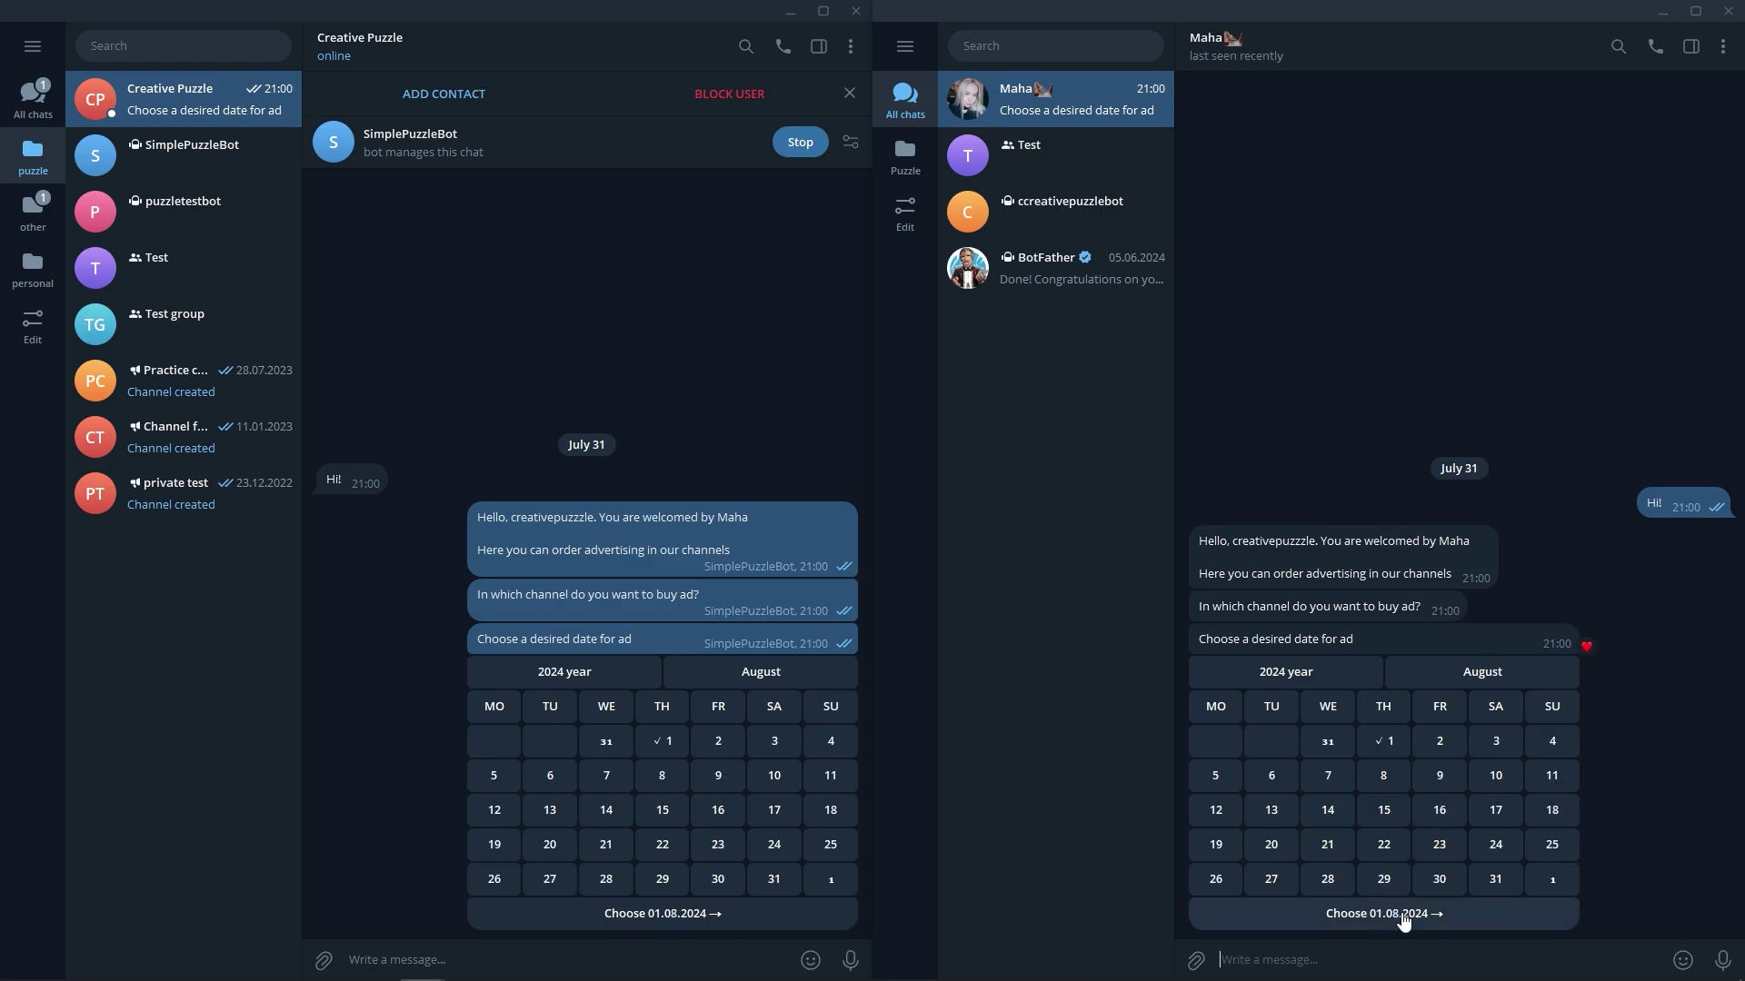
{"action": "left_click", "coordinate": [1405, 916]}
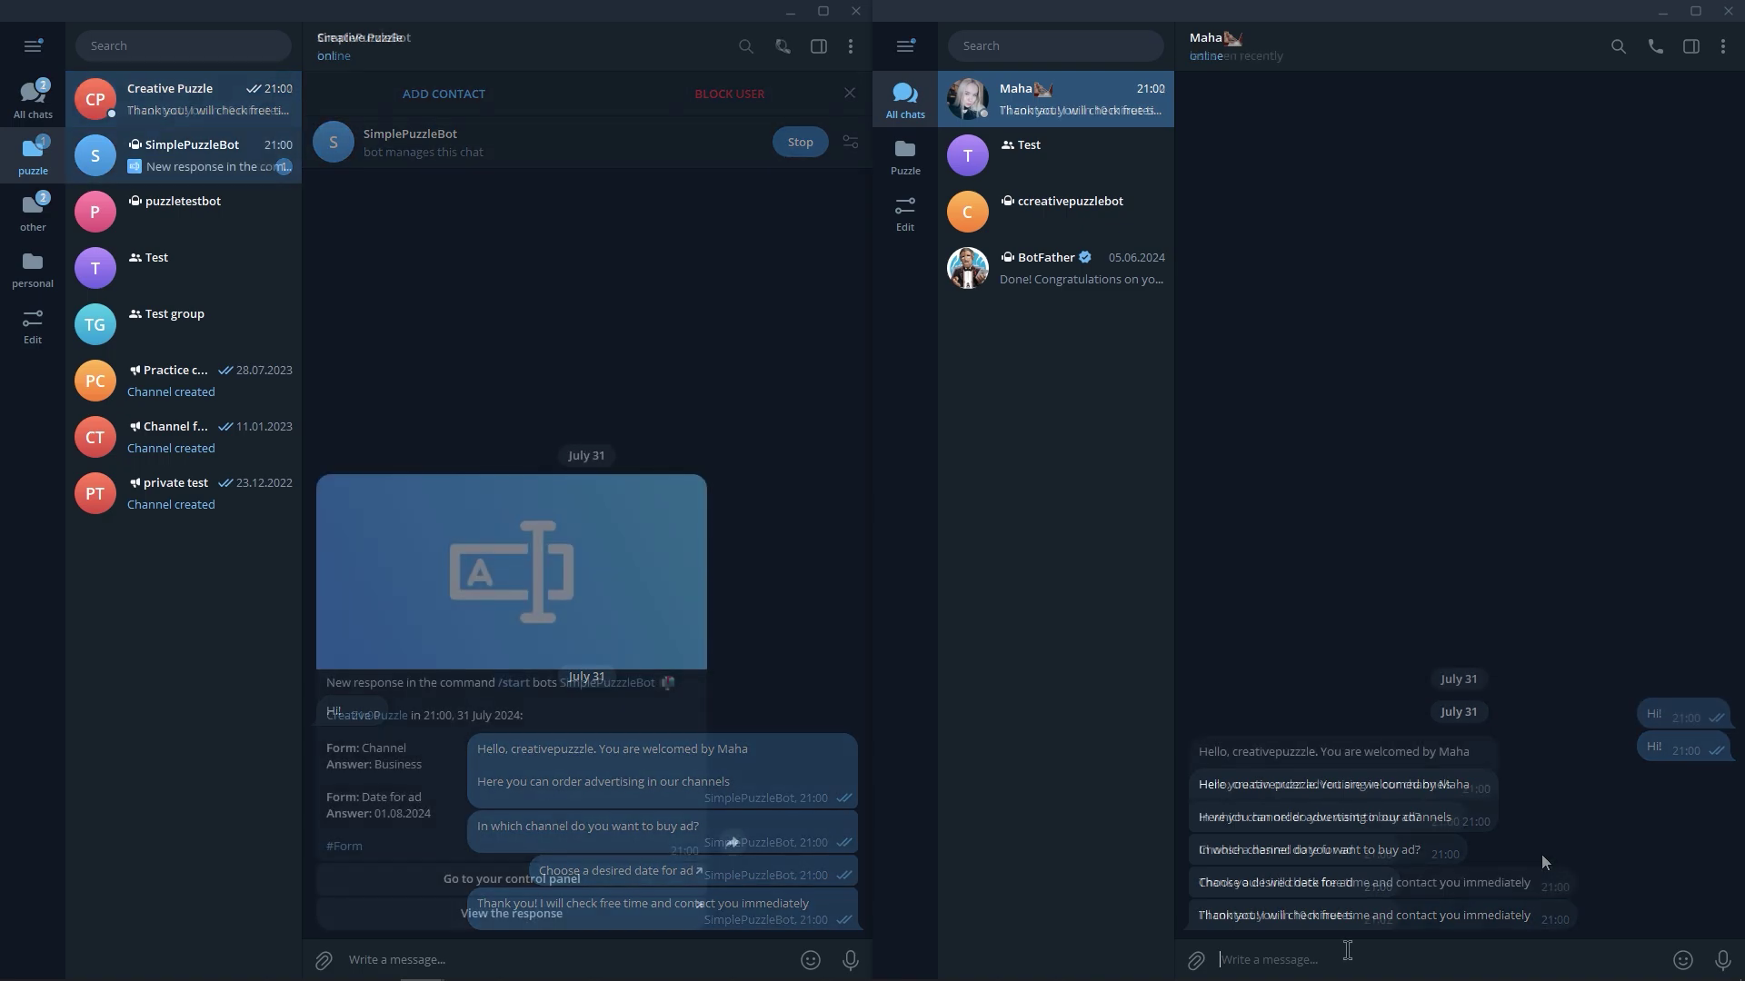
Send the message "What's the price for ad?" from the customer account.
{"action": "type", "text": "What'"}
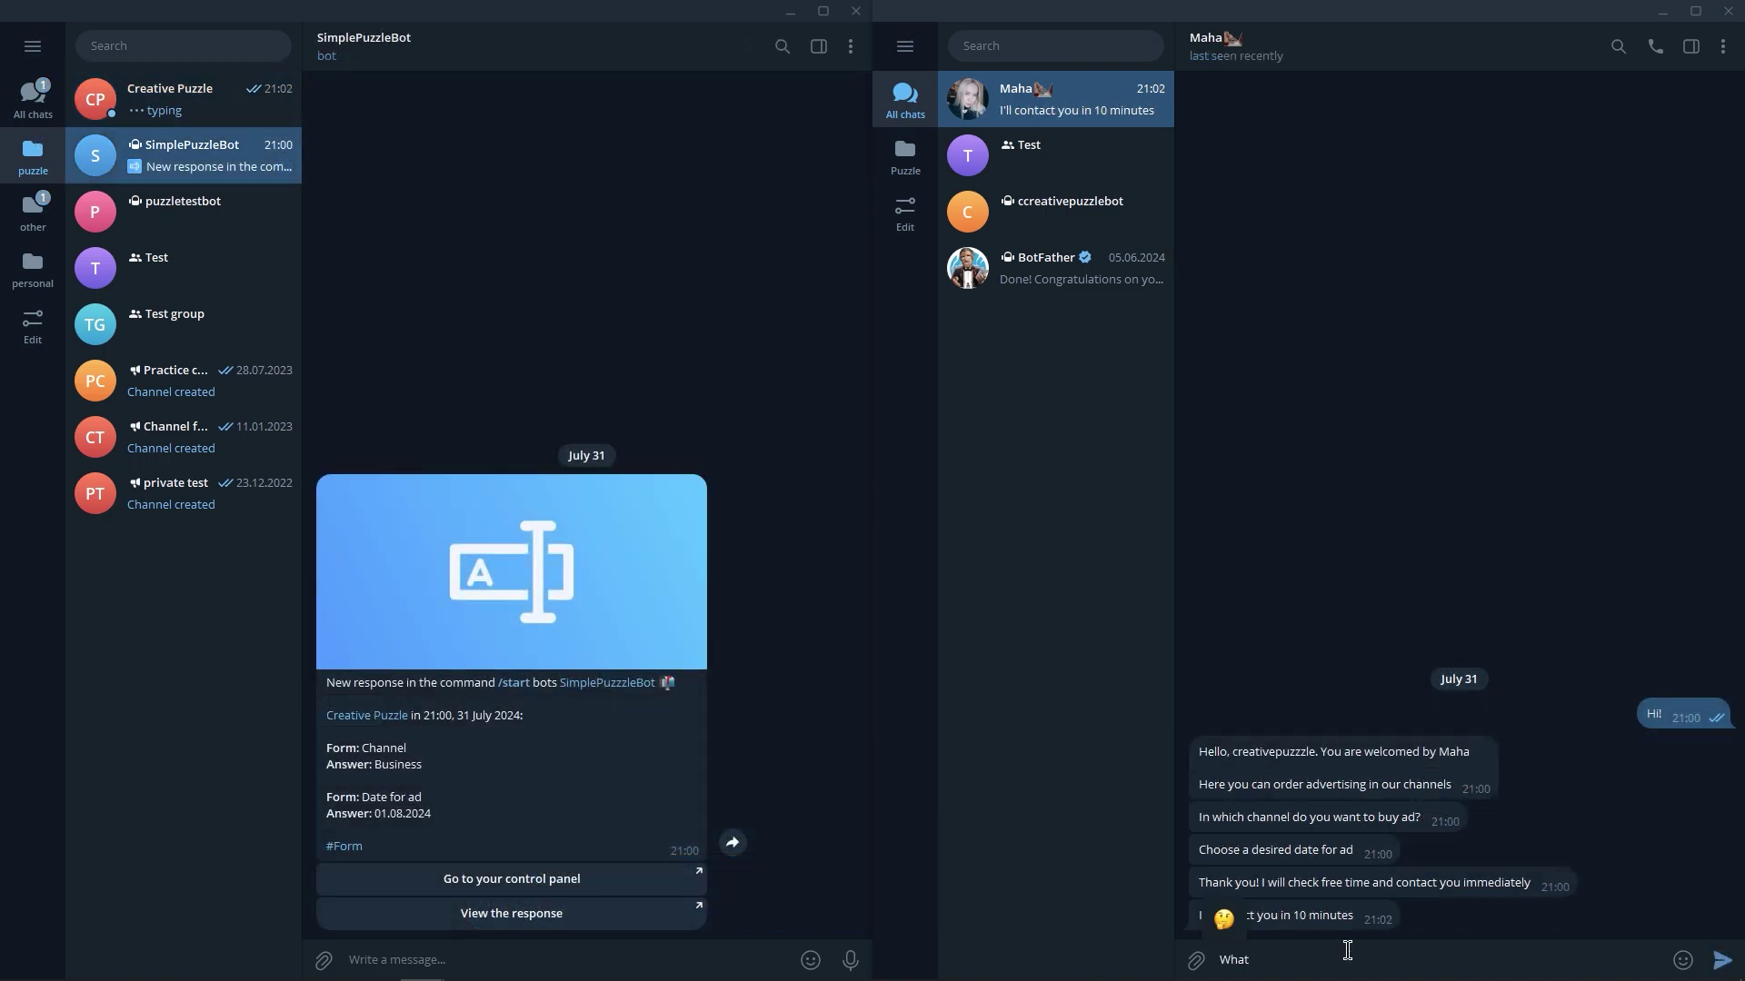
{"action": "type", "text": "s the price for ad?"}
{"action": "key", "text": "Return"}
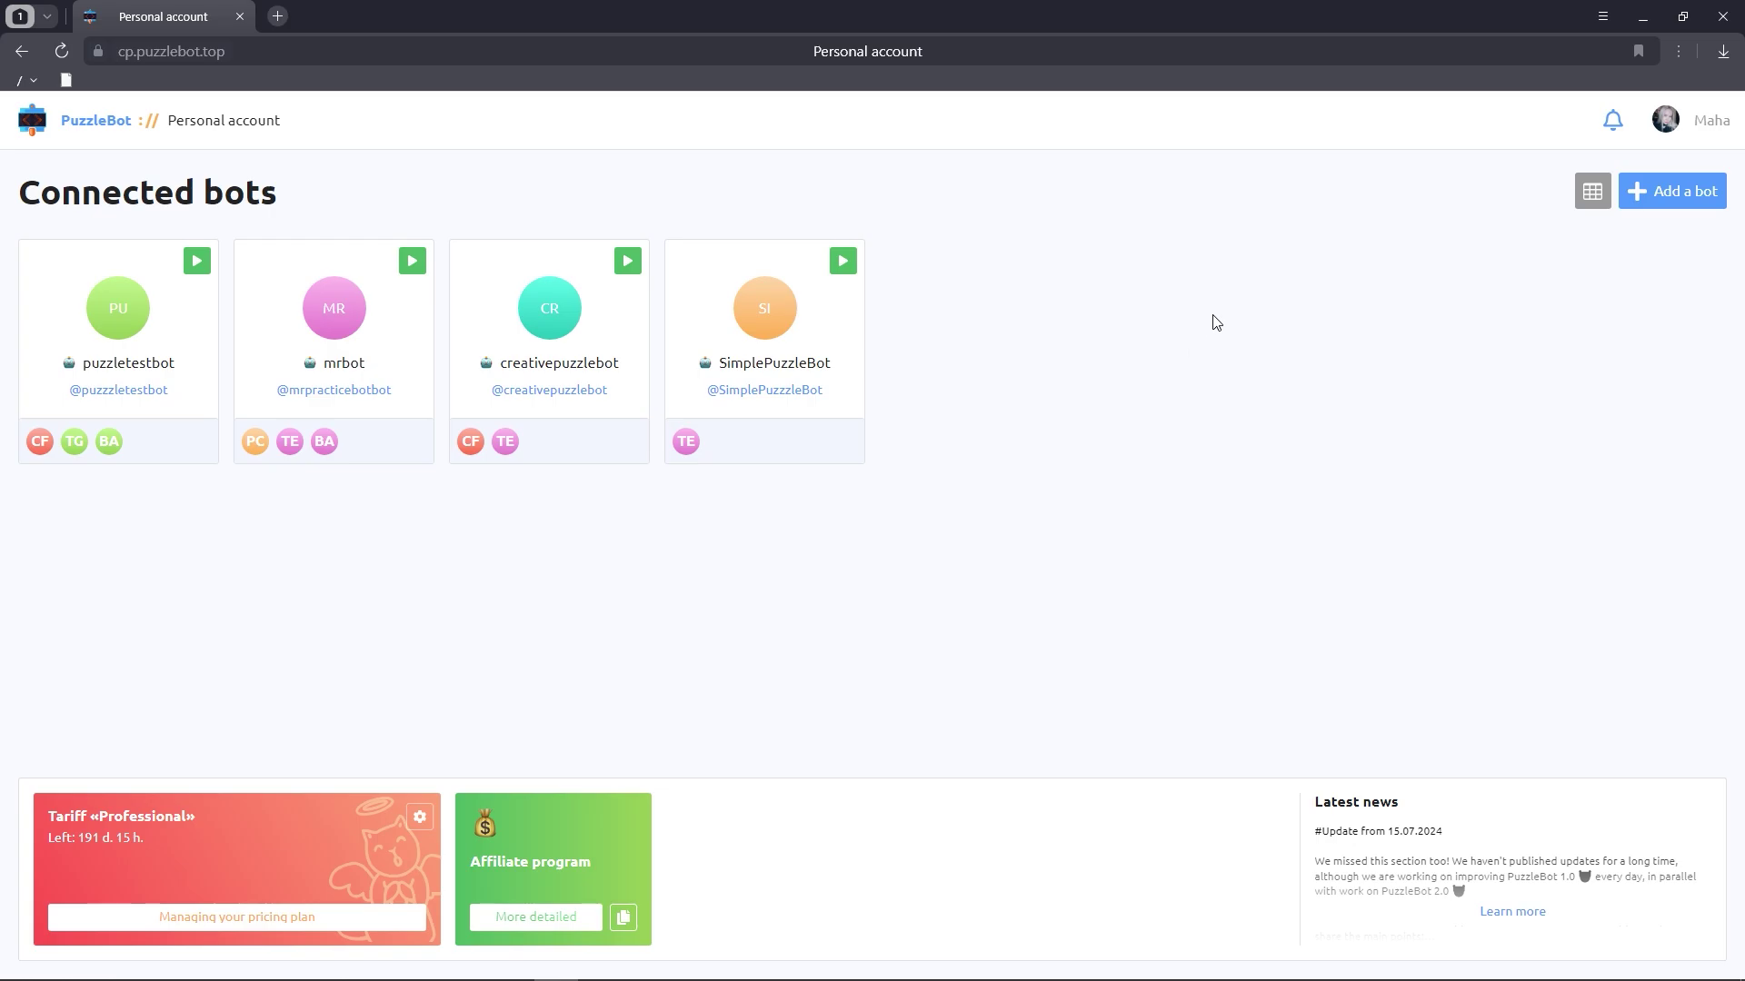
Switch to Telegram, search for BotFather in the business owner's account and start the bot.
{"action": "left_click", "coordinate": [1642, 17]}
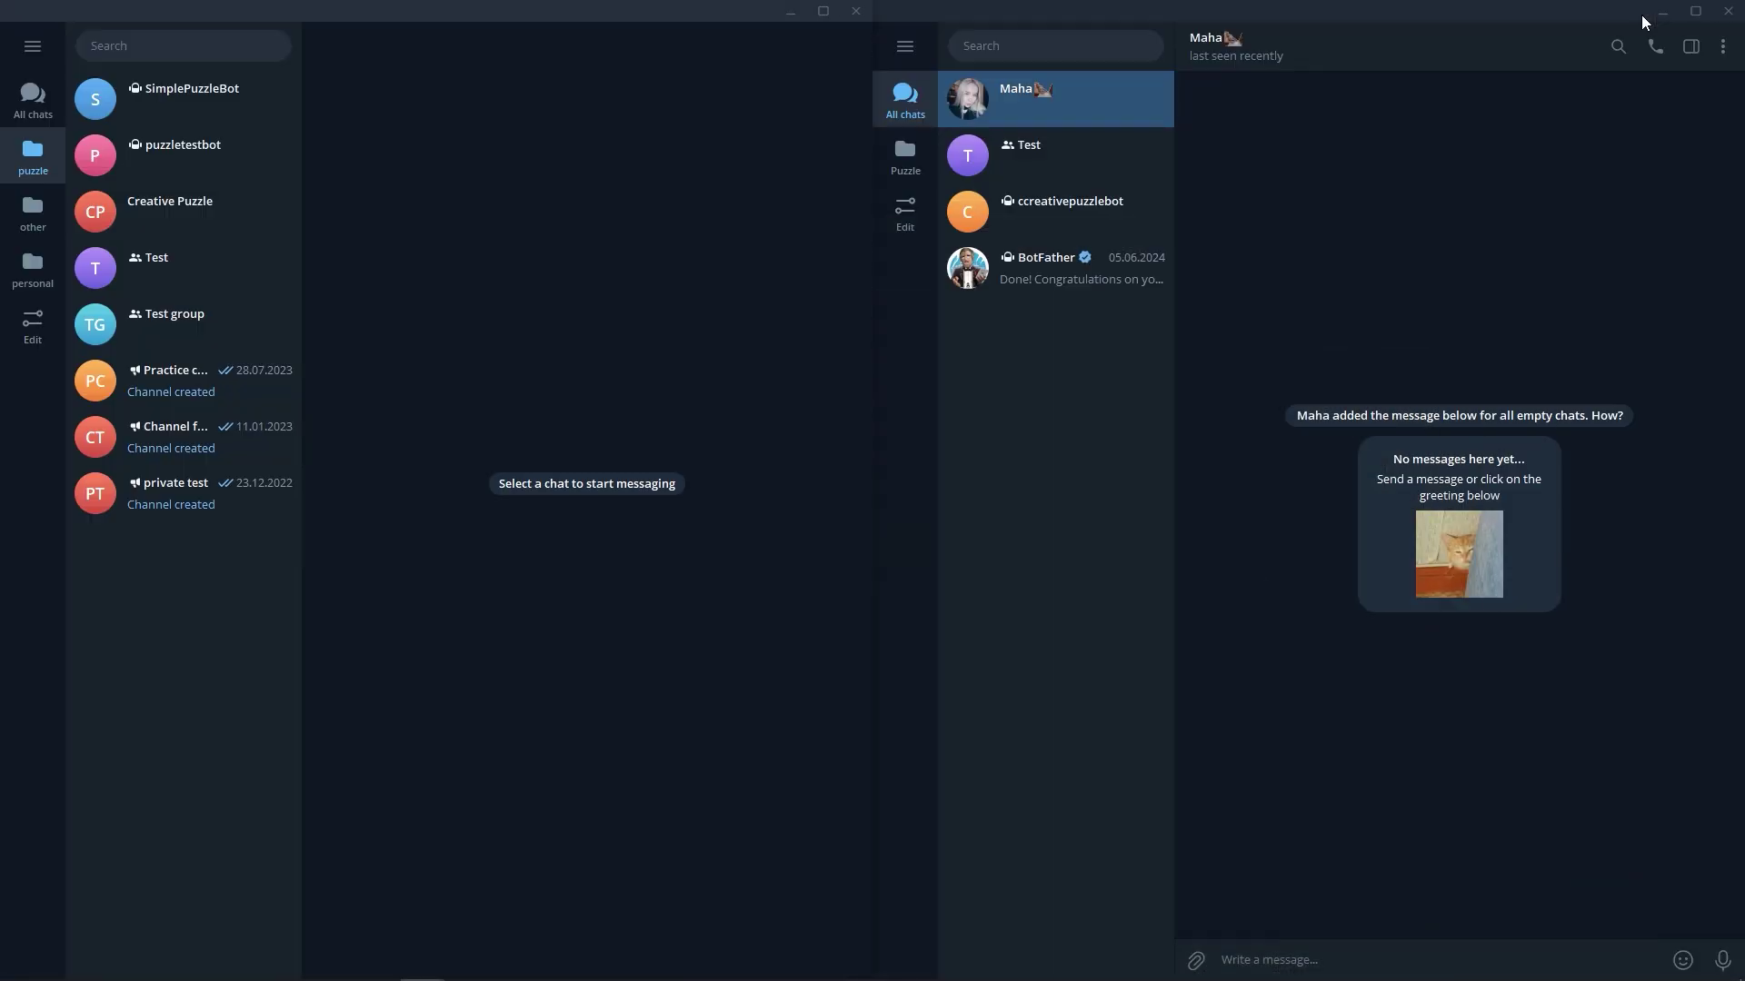
{"action": "left_click", "coordinate": [230, 45]}
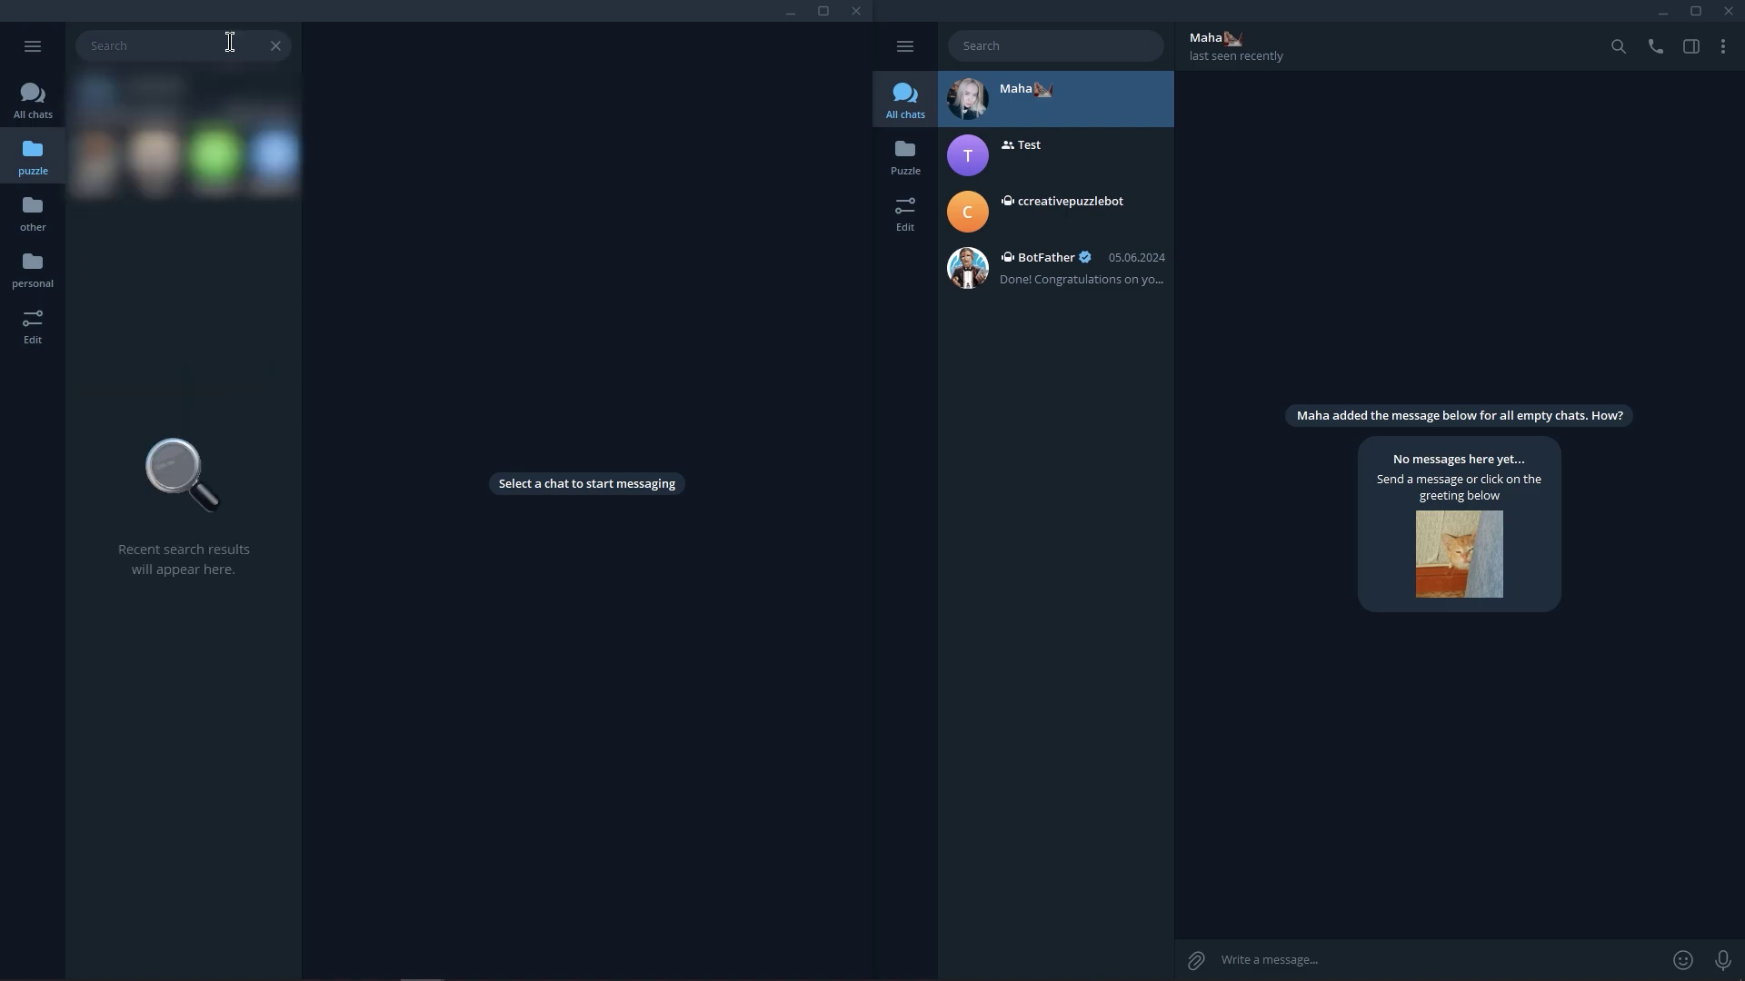
{"action": "type", "text": "Bot"}
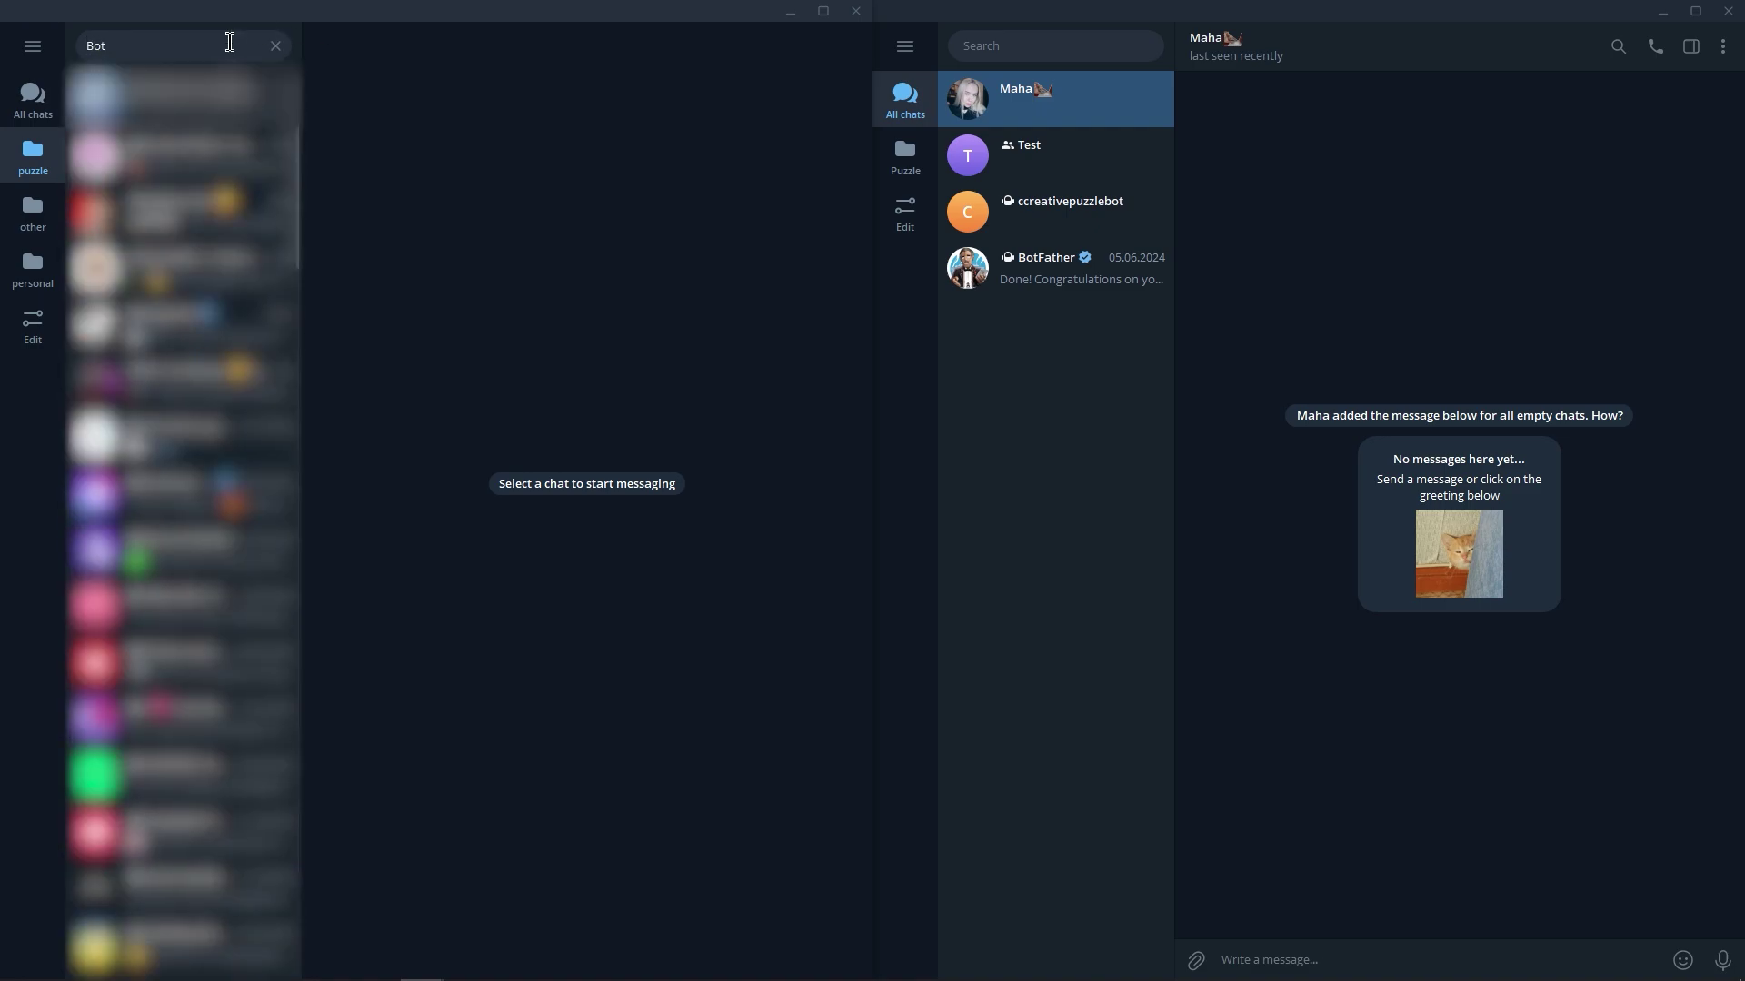
{"action": "type", "text": "F"}
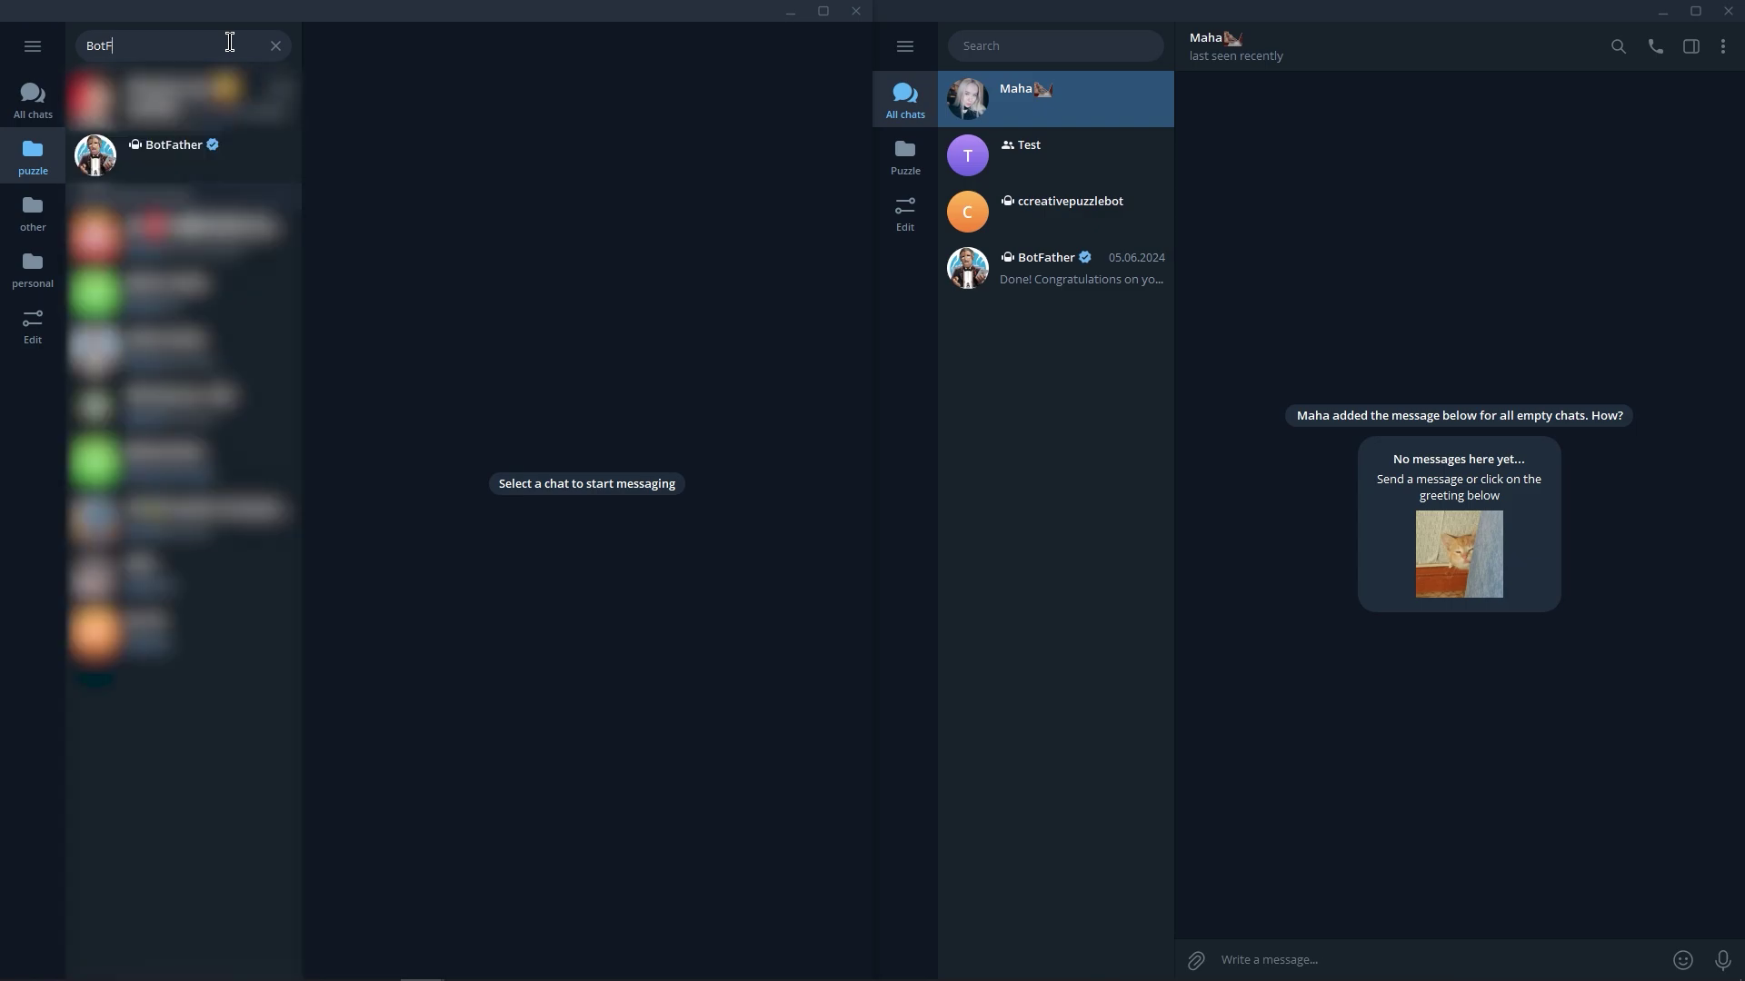
{"action": "left_click", "coordinate": [265, 163]}
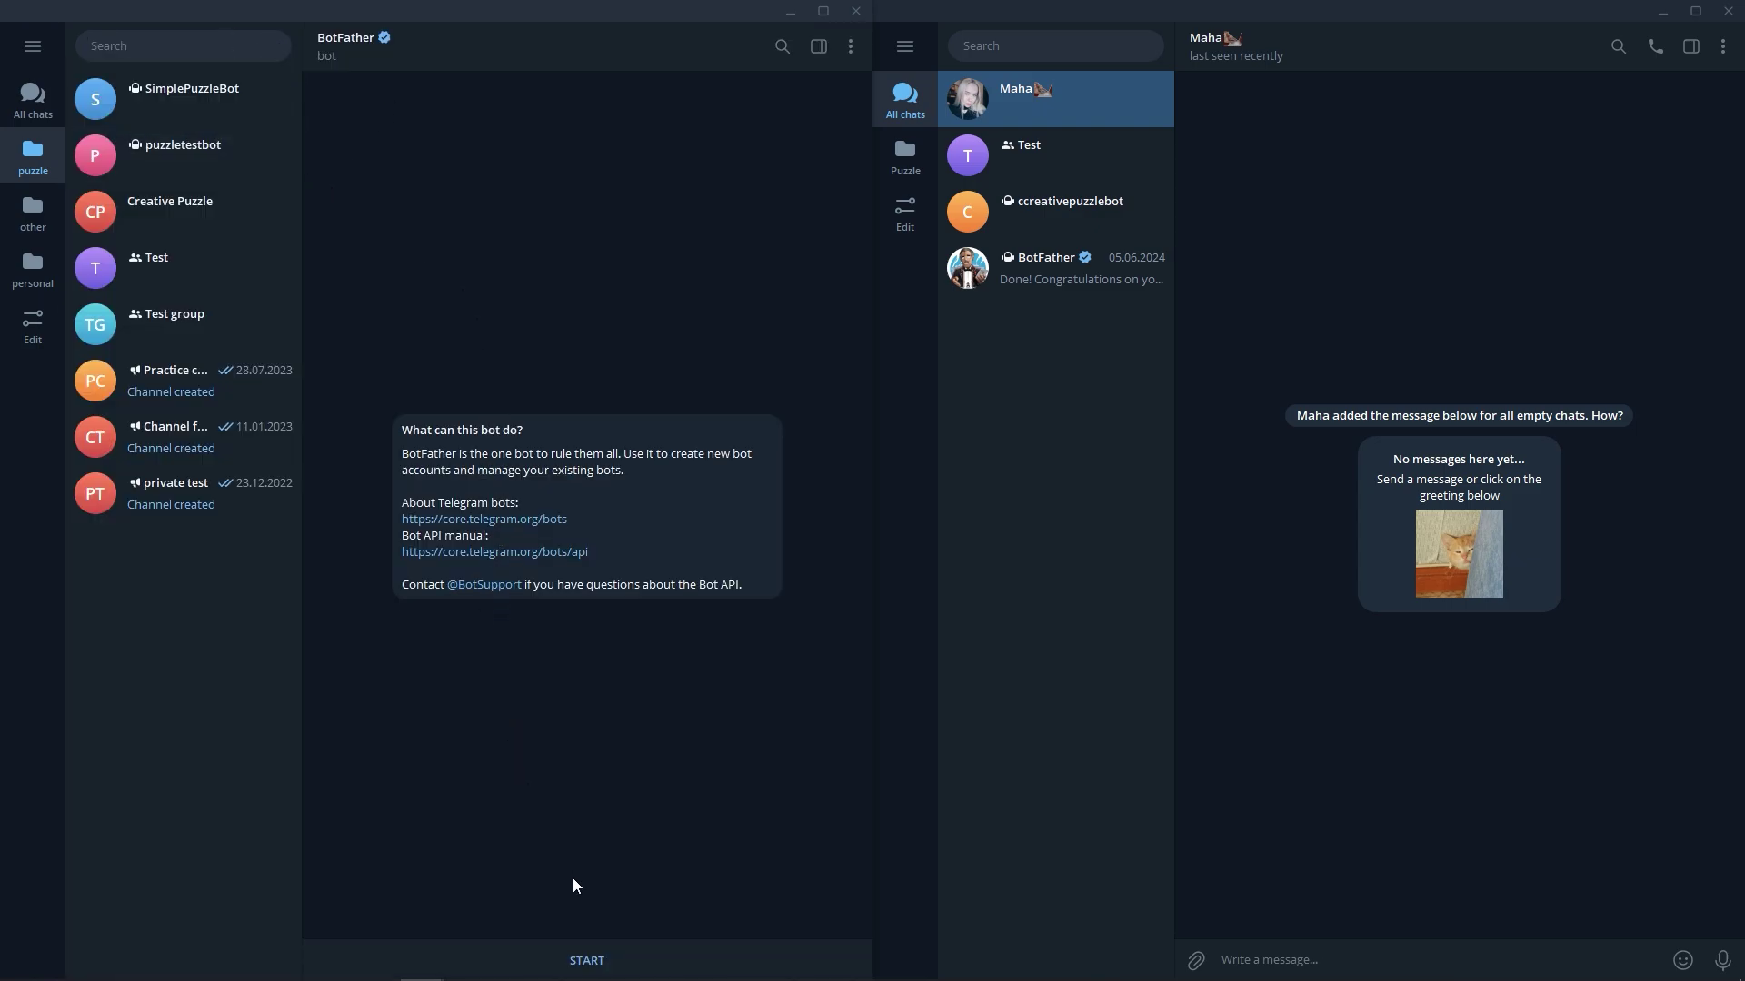
{"action": "left_click", "coordinate": [586, 959]}
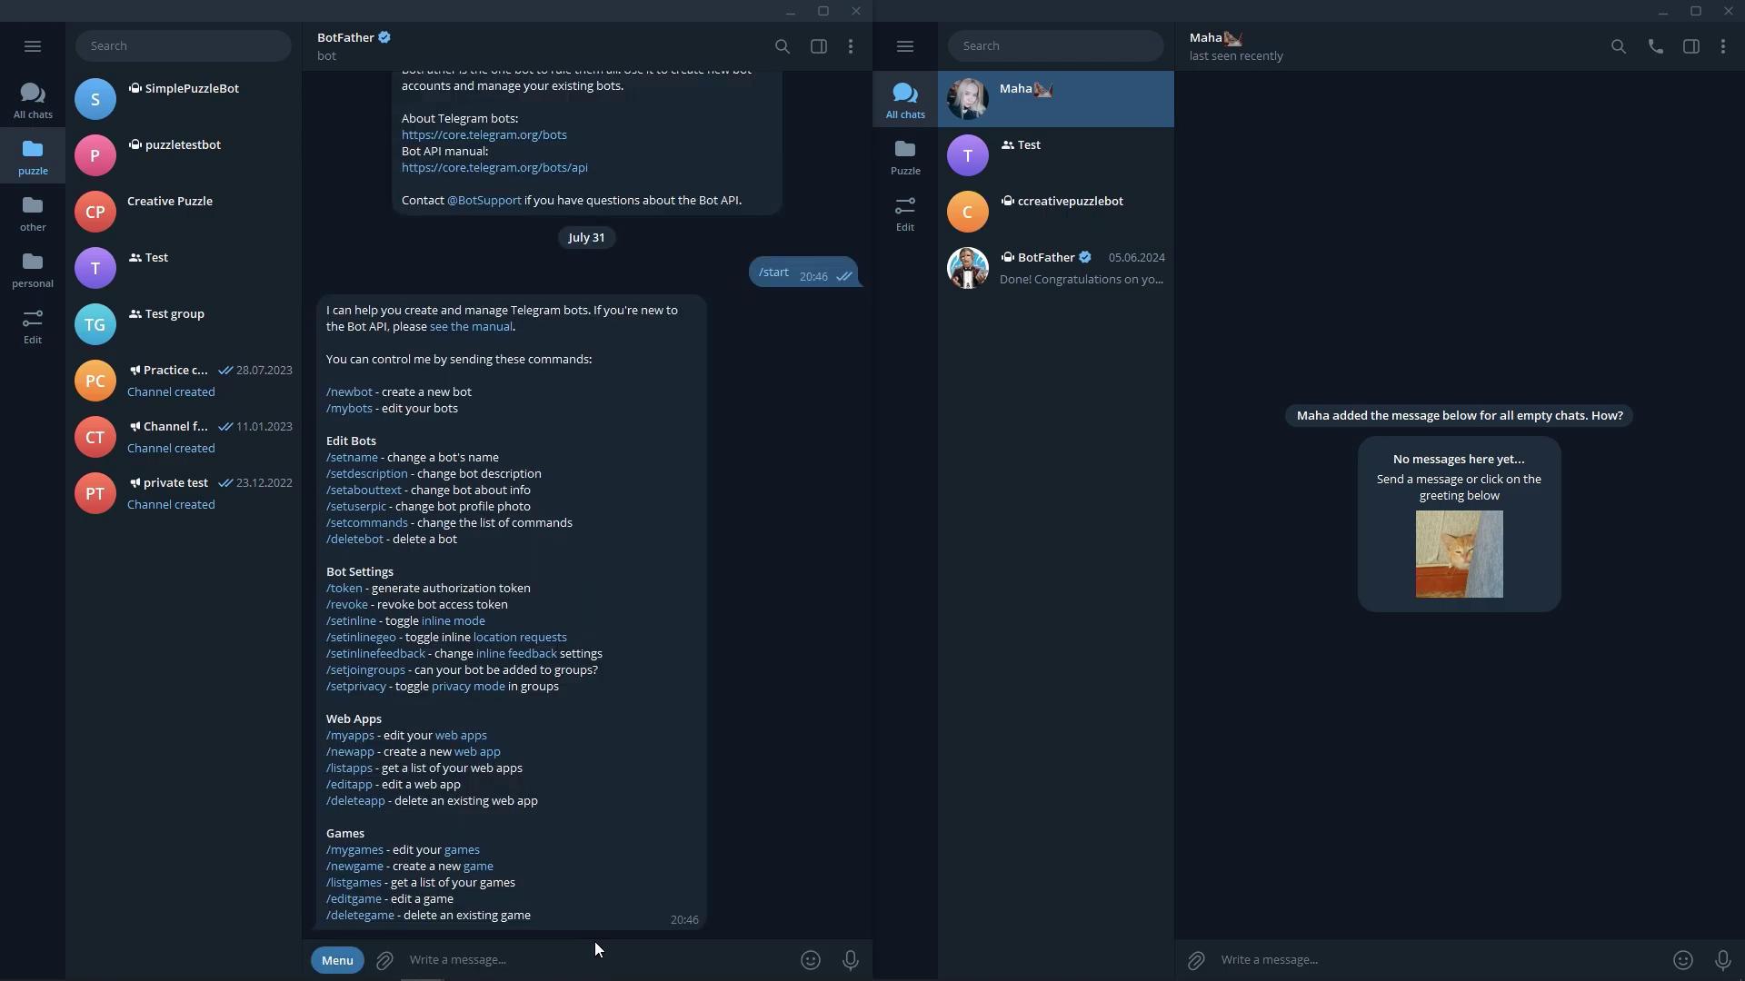
{"action": "left_click", "coordinate": [365, 409]}
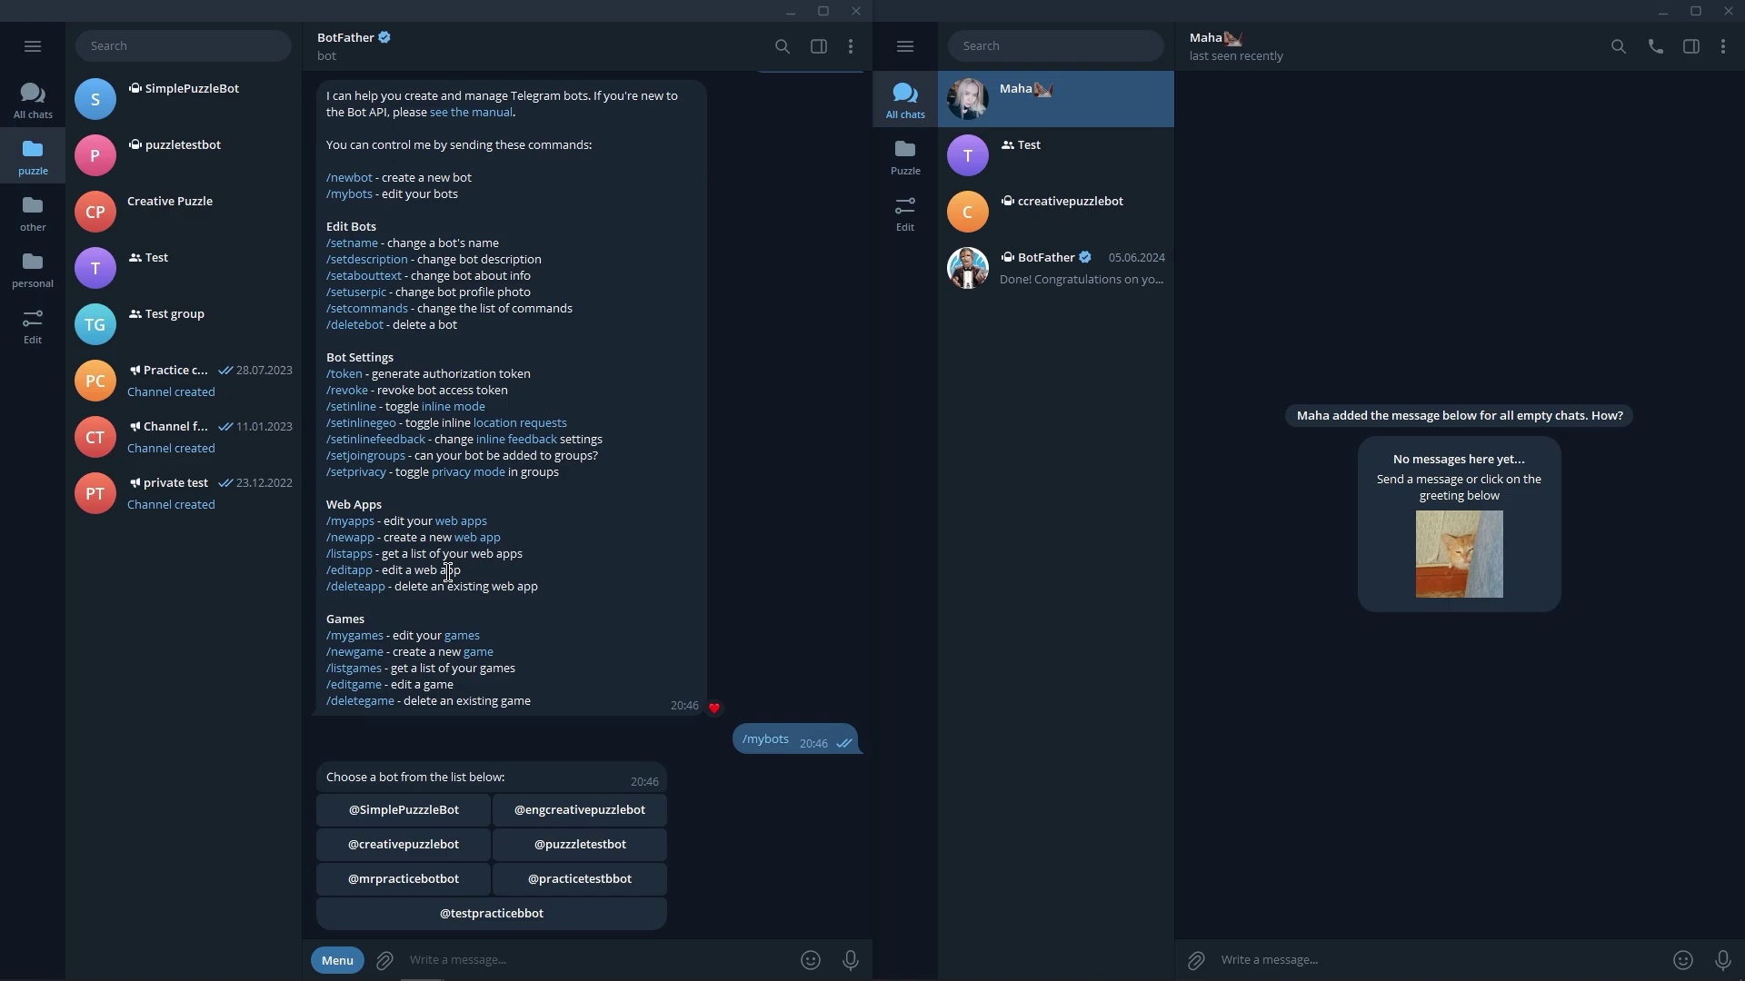
{"action": "left_click", "coordinate": [424, 809]}
{"action": "left_click", "coordinate": [419, 845]}
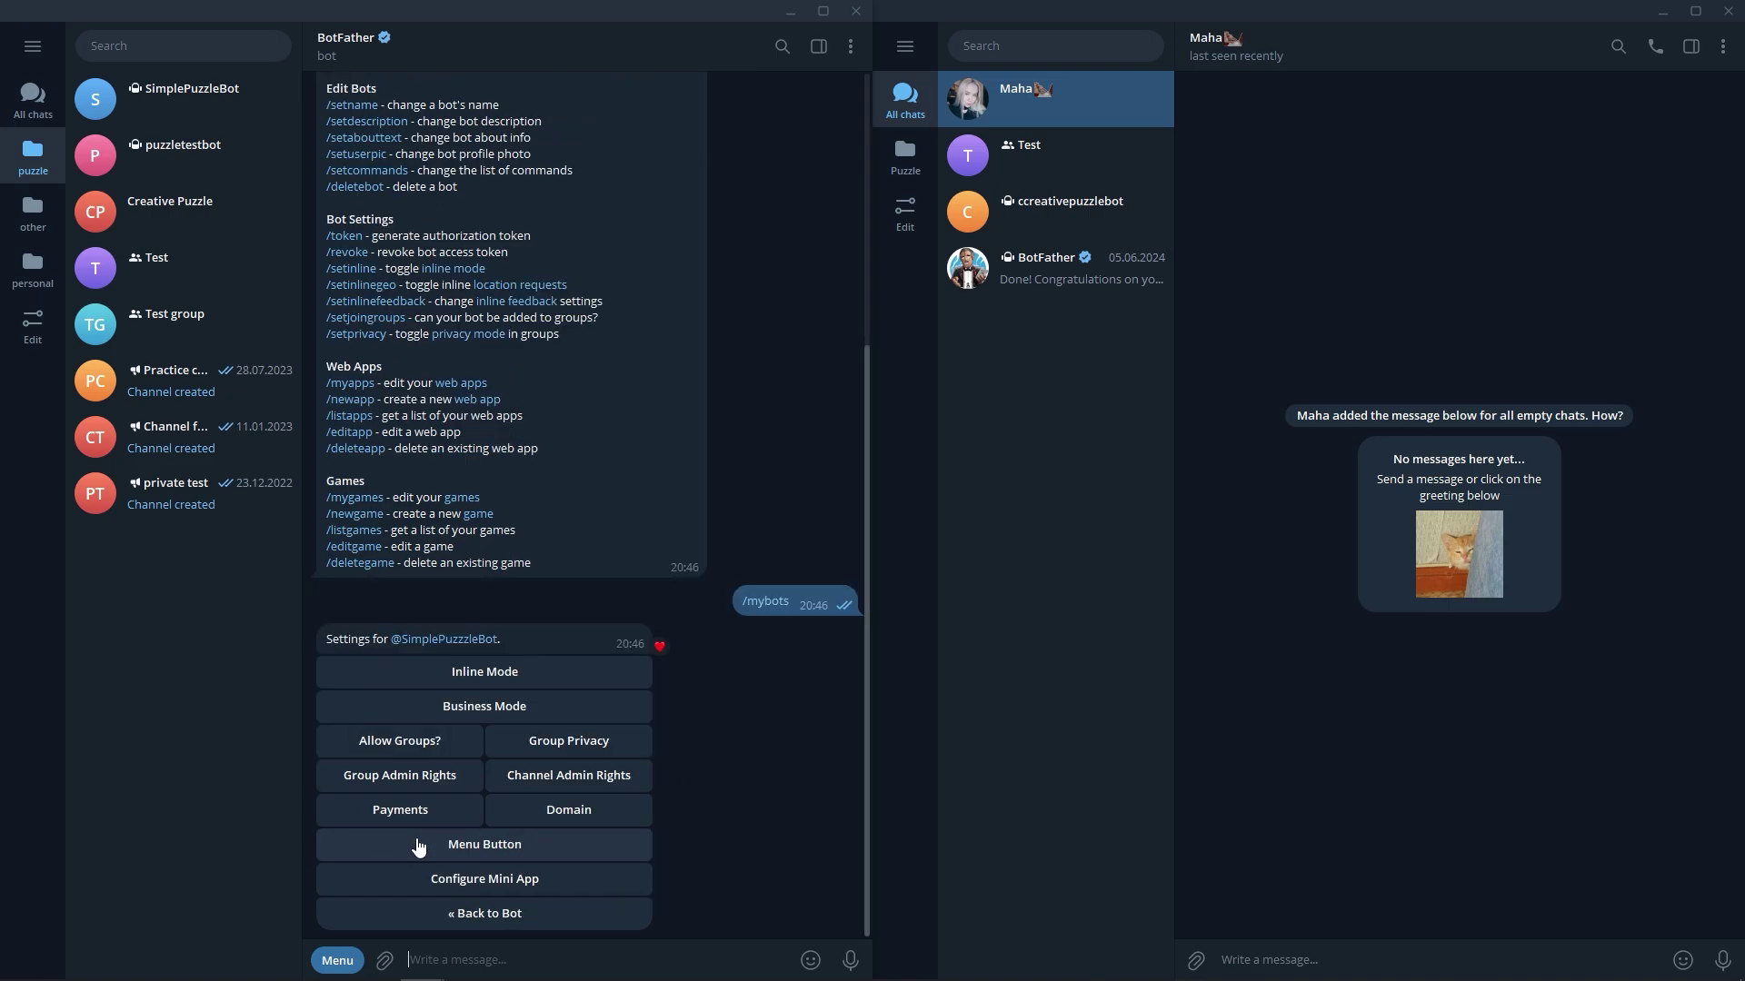
{"action": "left_click", "coordinate": [479, 718]}
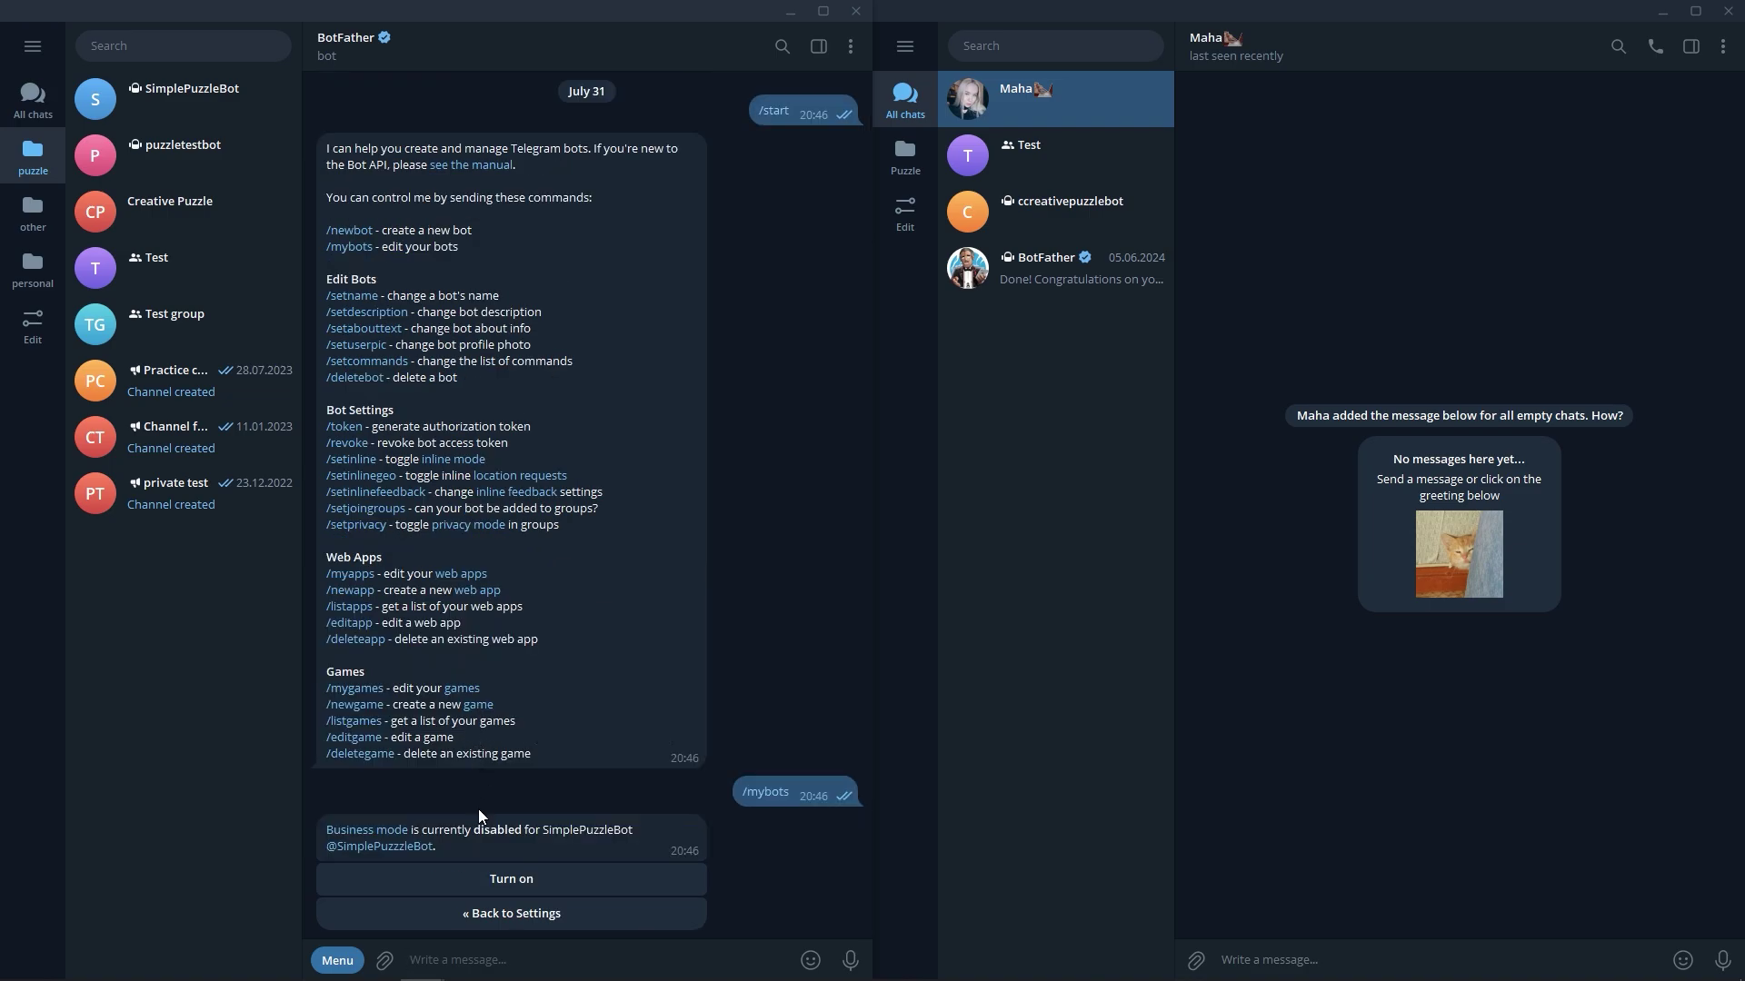
{"action": "double_click", "coordinate": [486, 879]}
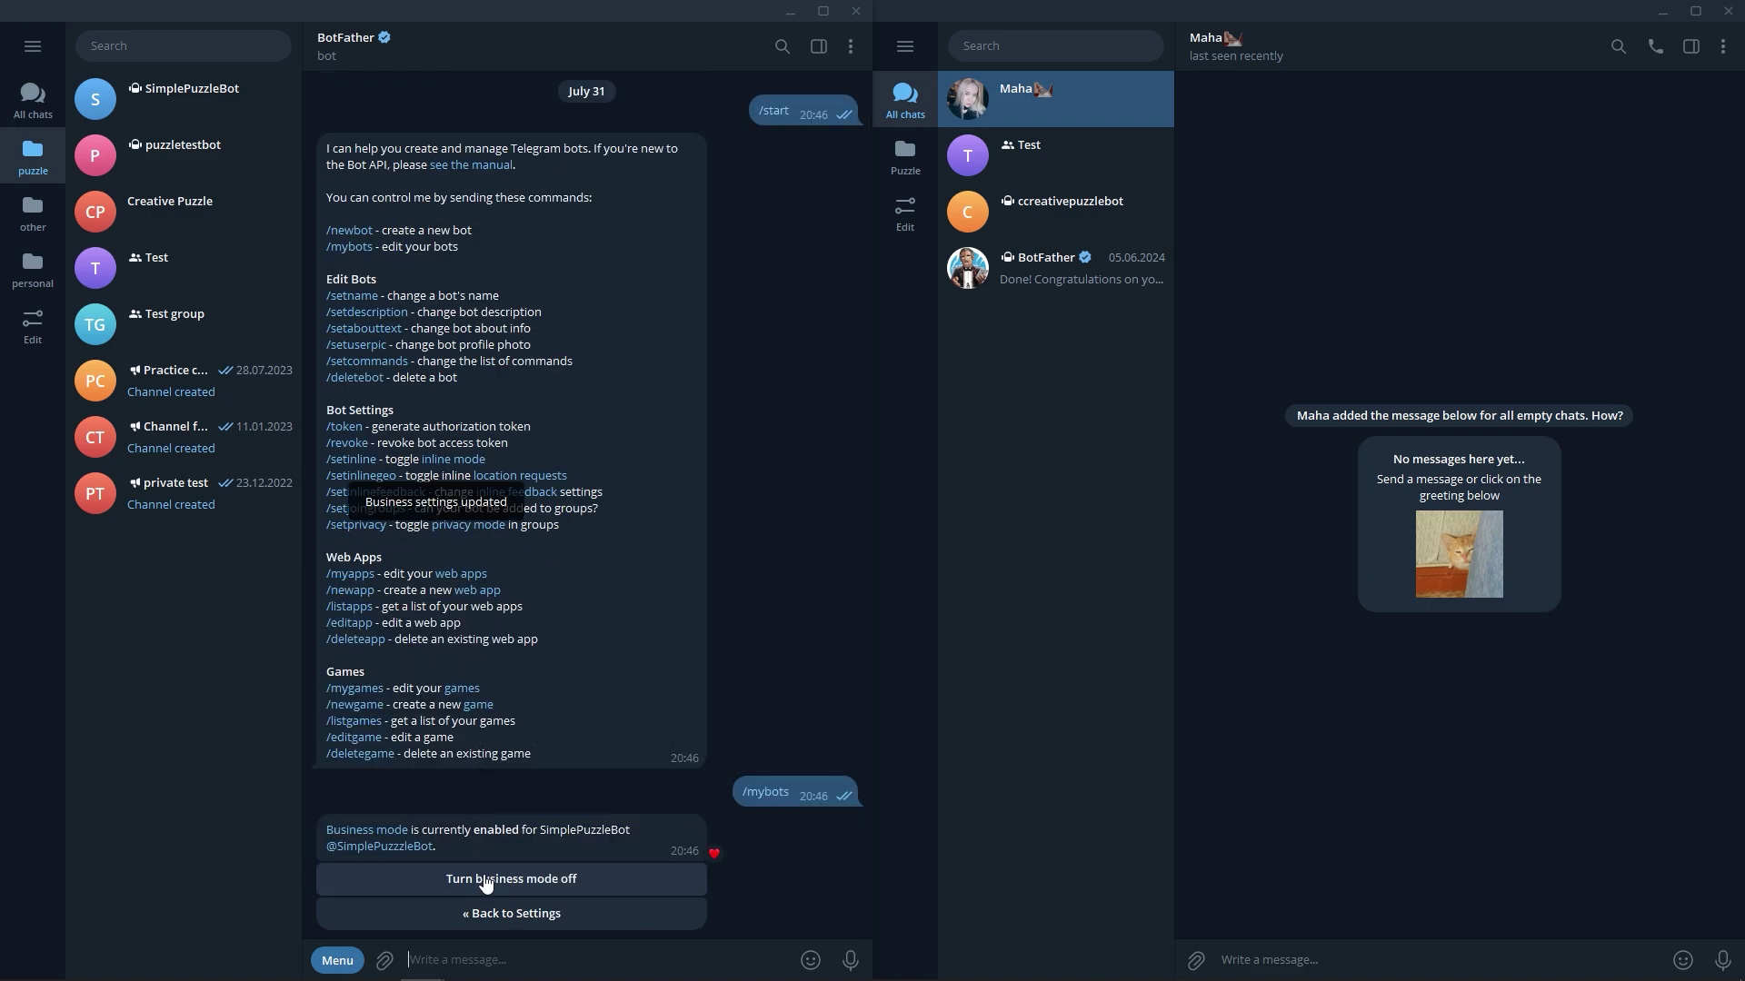
{"action": "left_click", "coordinate": [423, 846]}
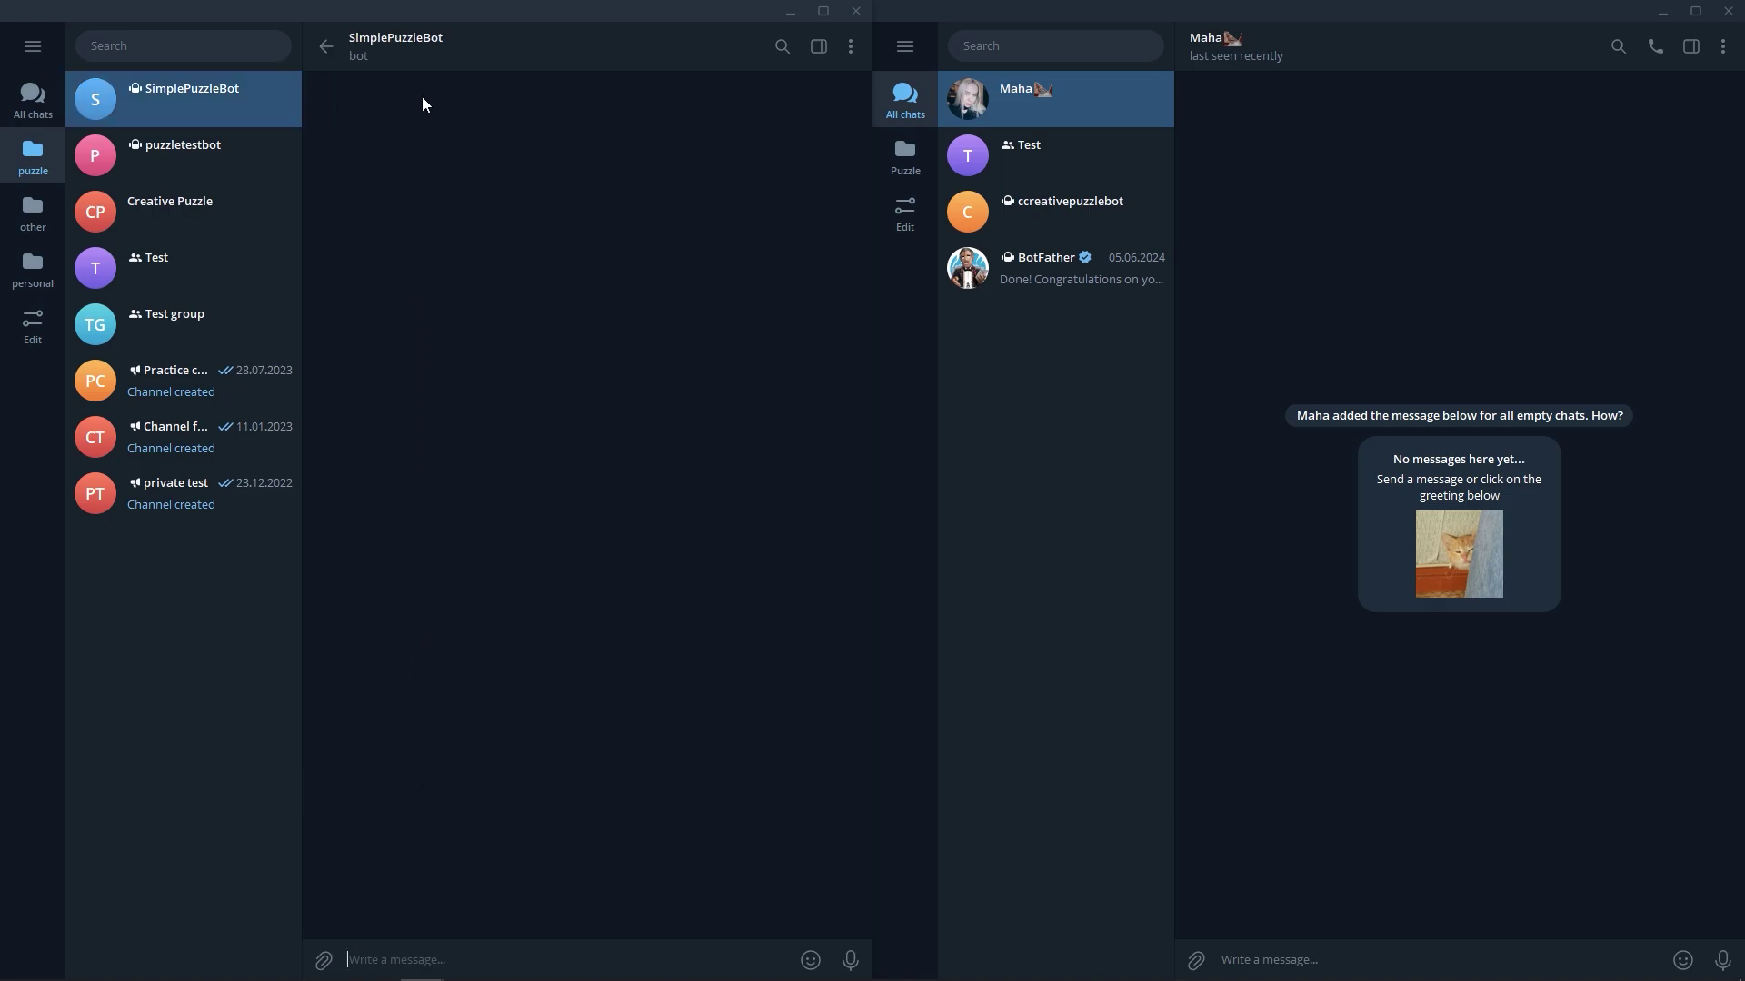
{"action": "left_click", "coordinate": [417, 55]}
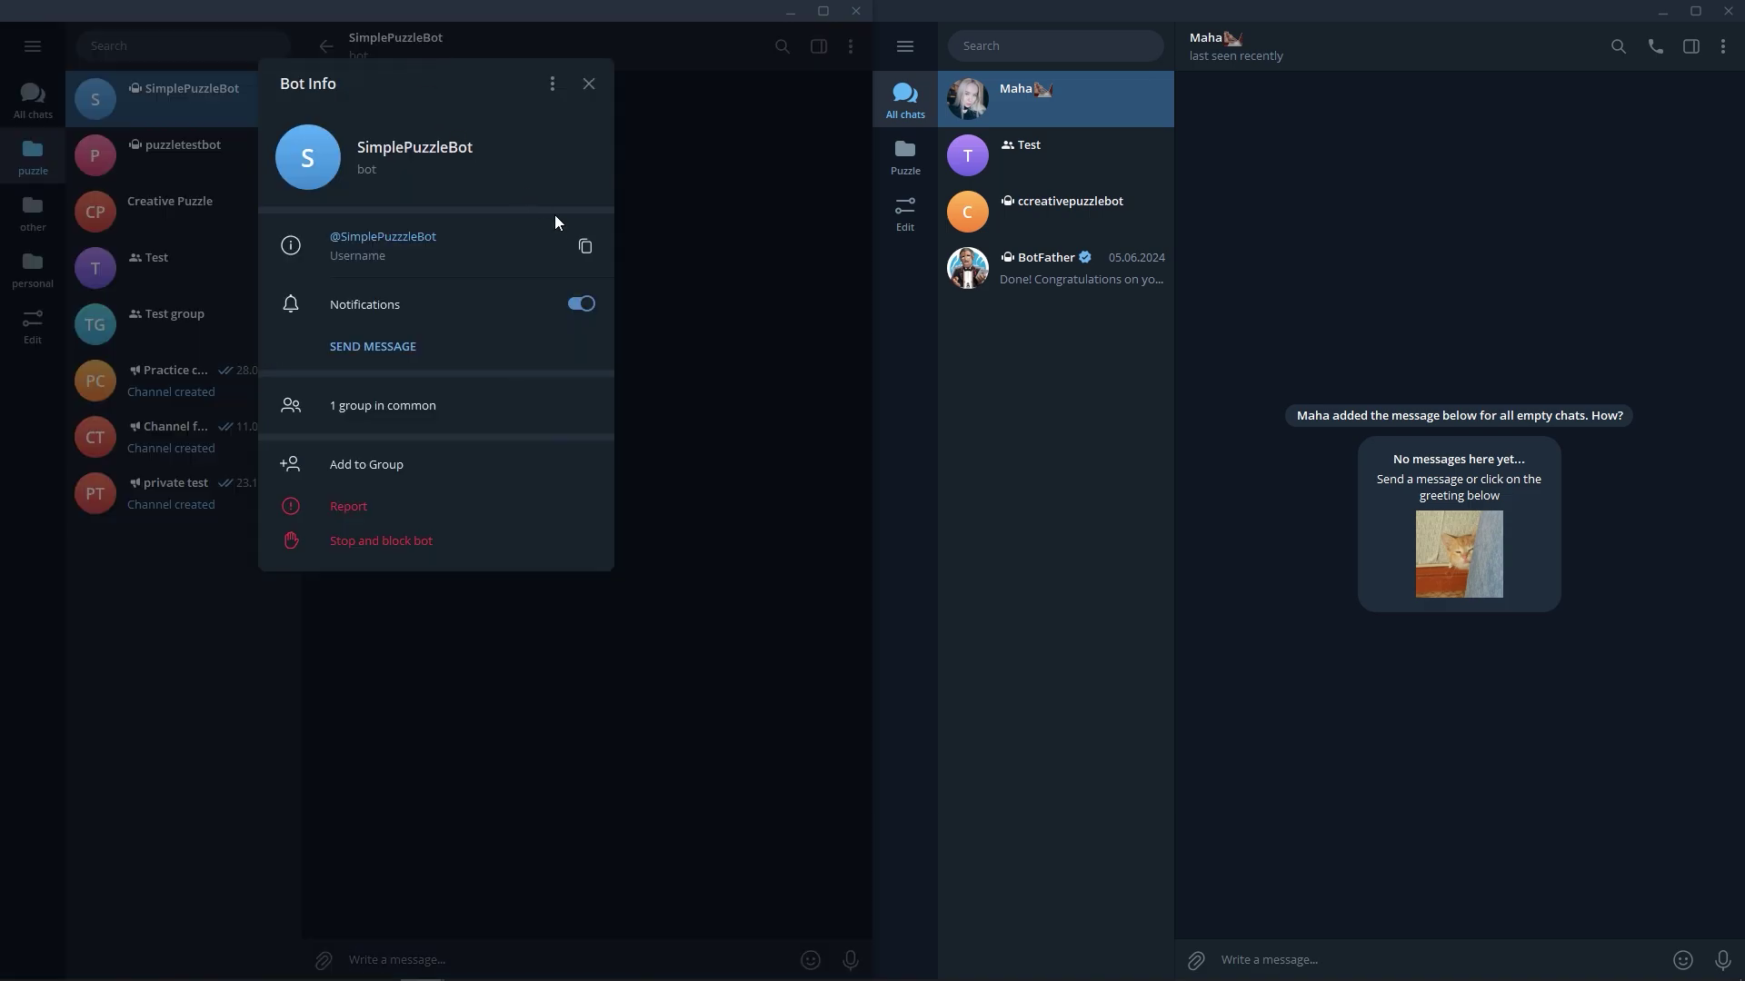
{"action": "left_click", "coordinate": [583, 247]}
{"action": "left_click", "coordinate": [690, 367]}
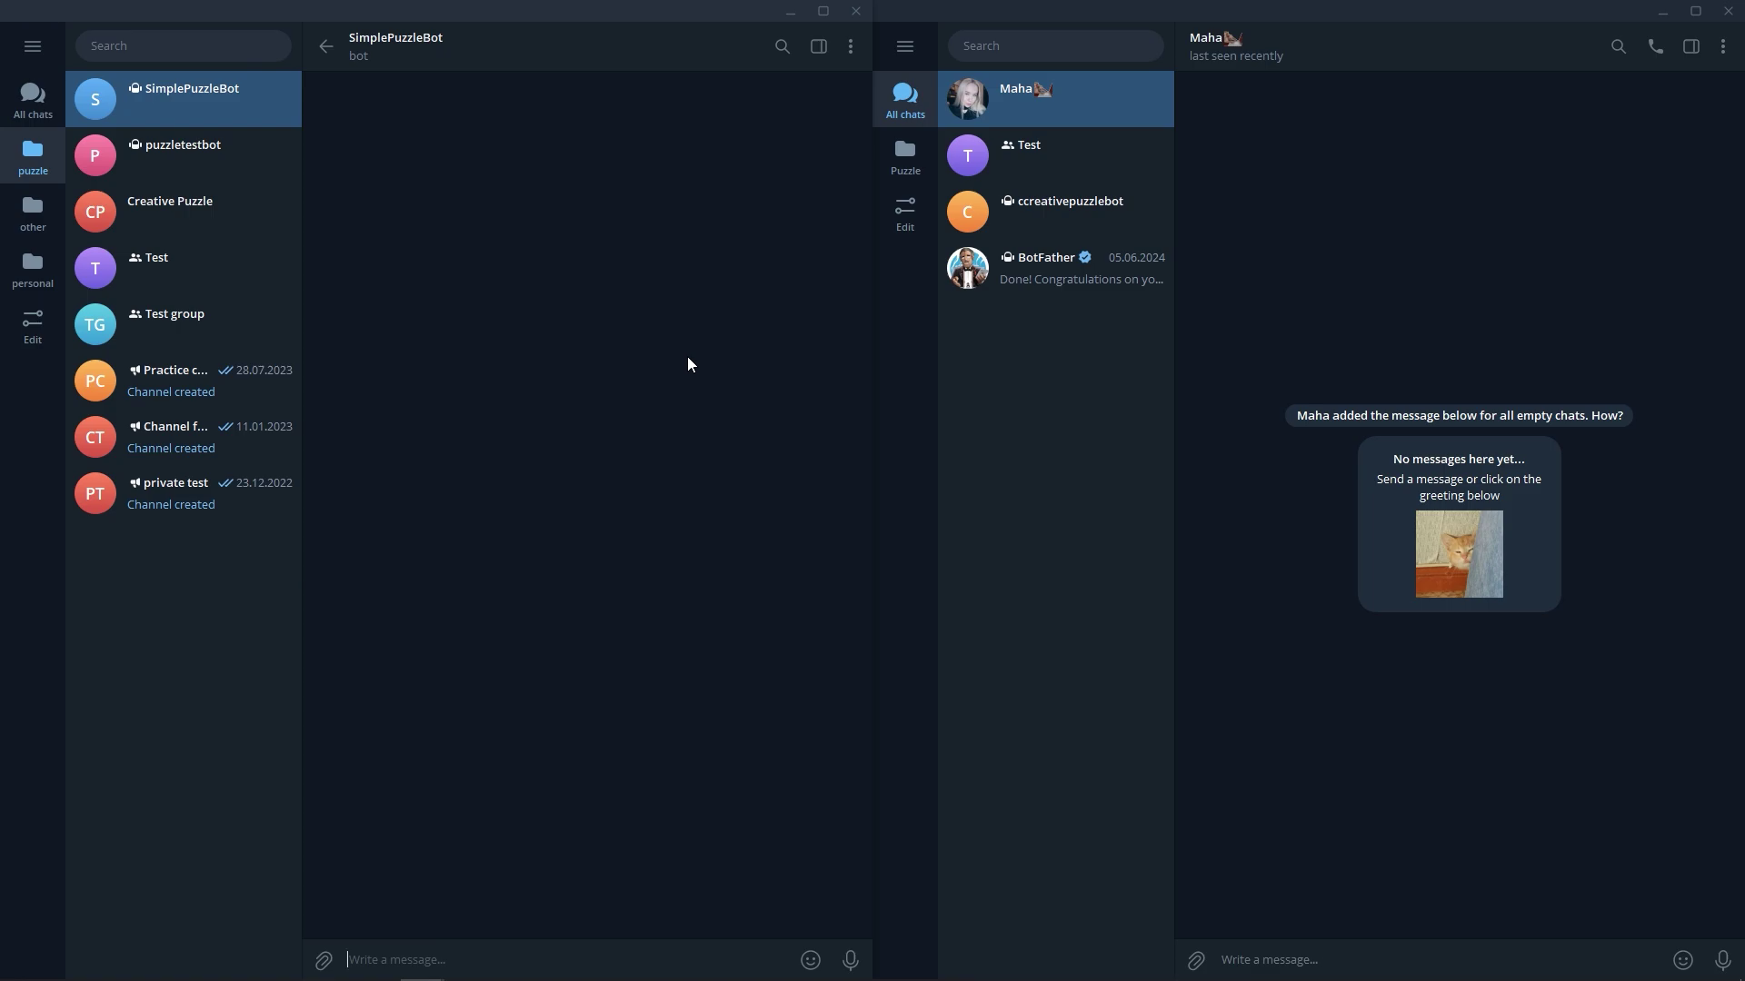
{"action": "left_click", "coordinate": [32, 47]}
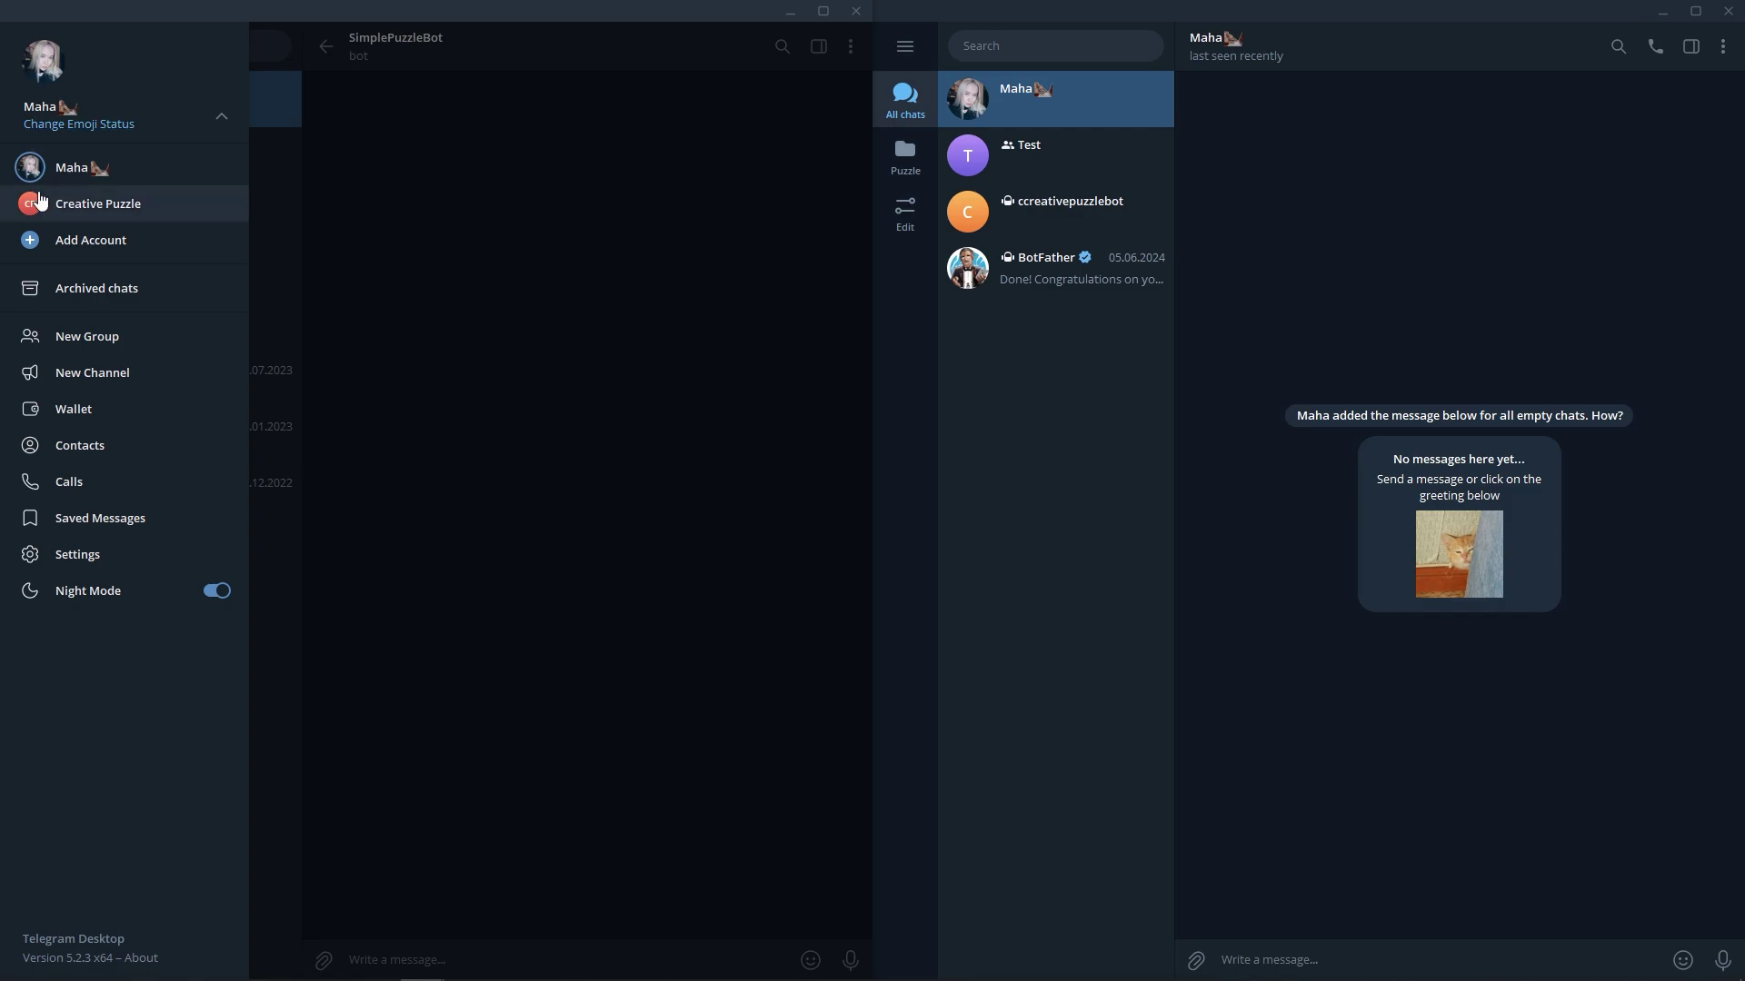
{"action": "left_click", "coordinate": [77, 551]}
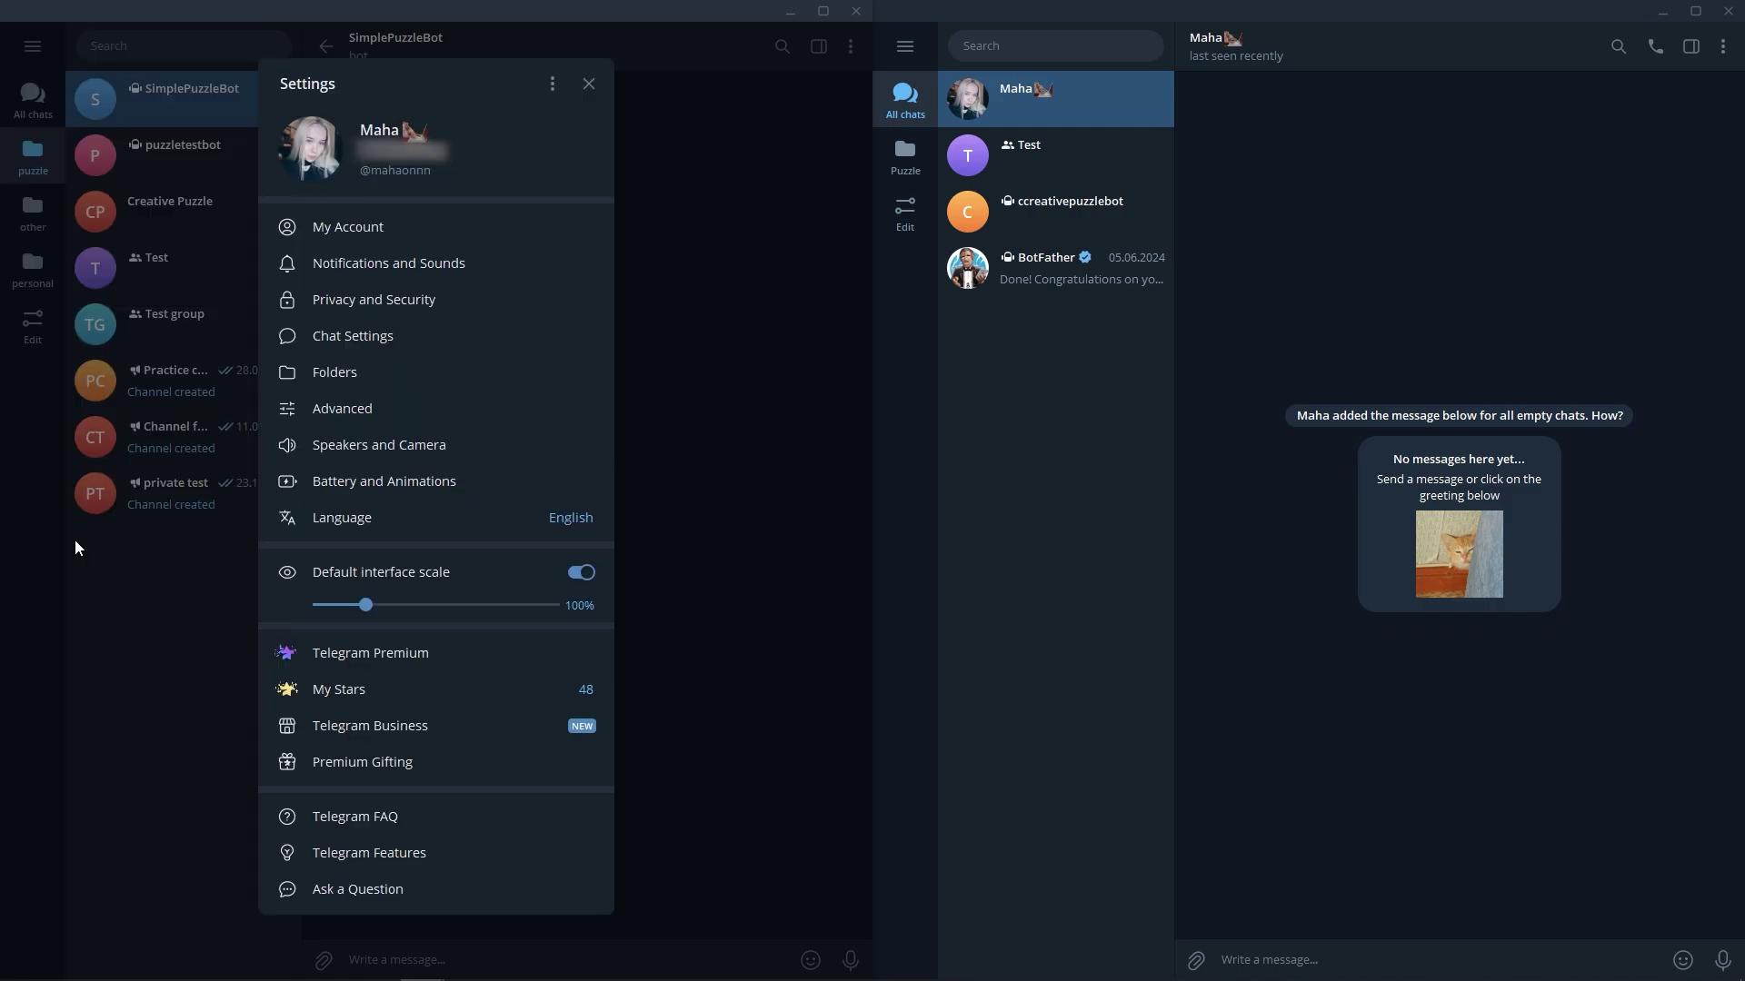
{"action": "left_click", "coordinate": [315, 725]}
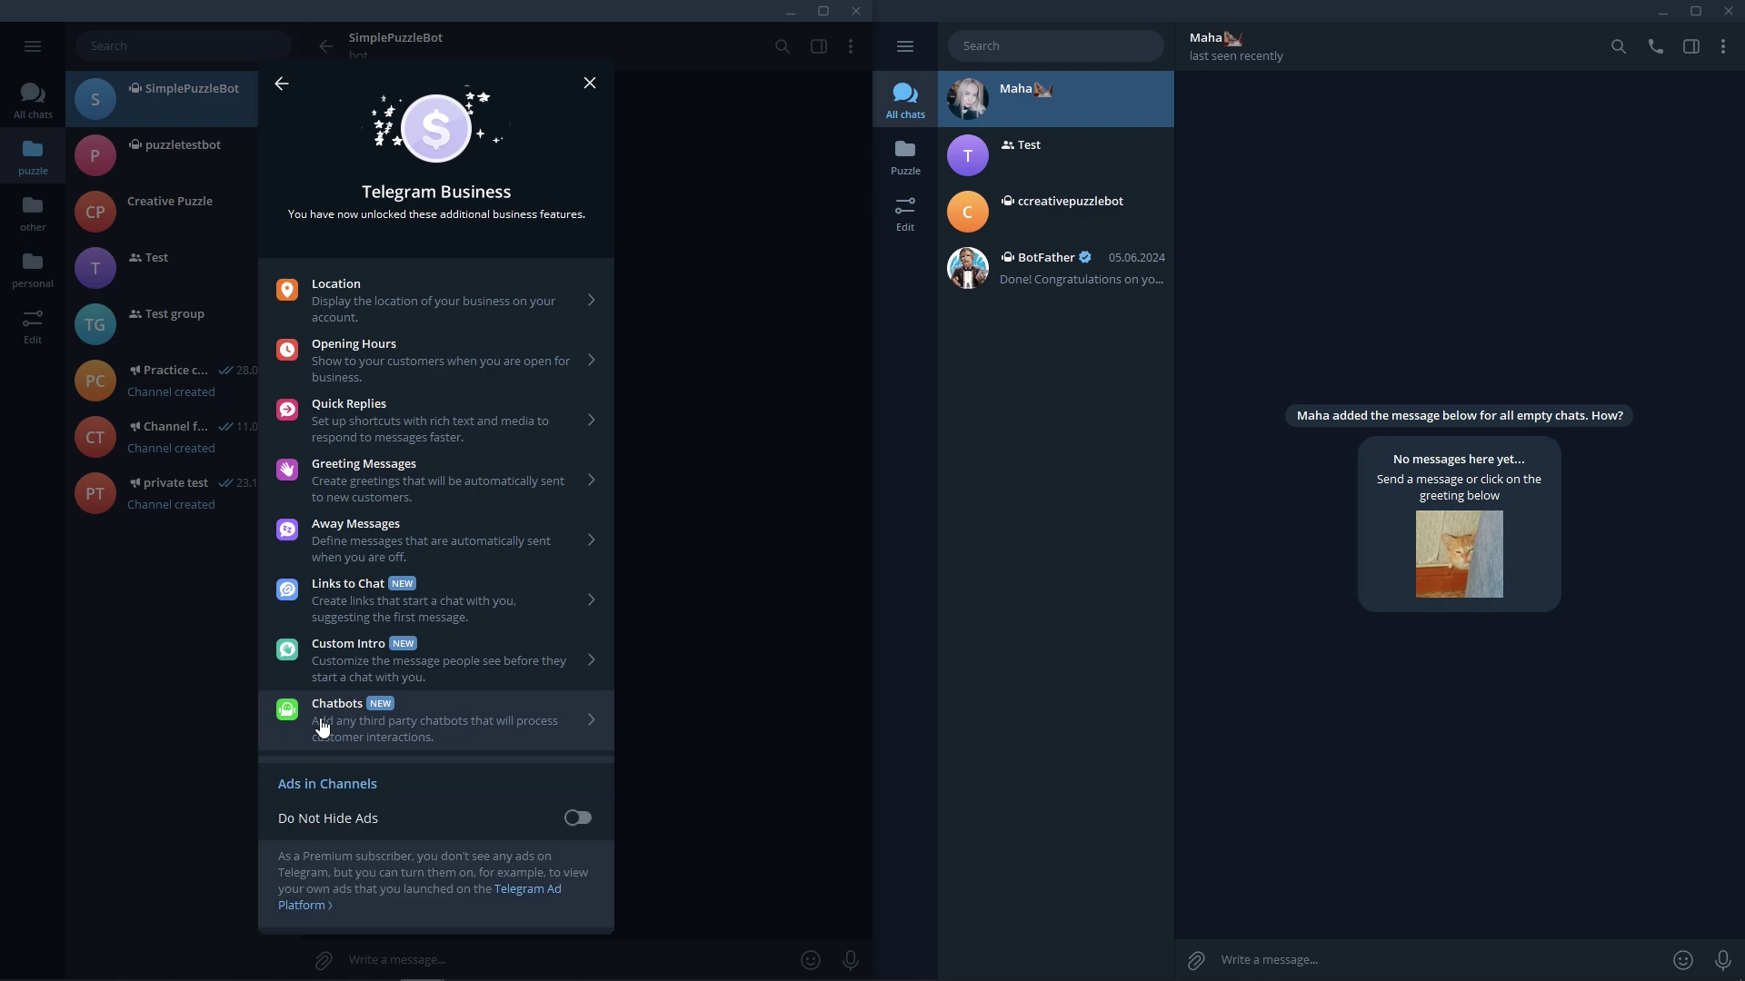
{"action": "left_click", "coordinate": [322, 725]}
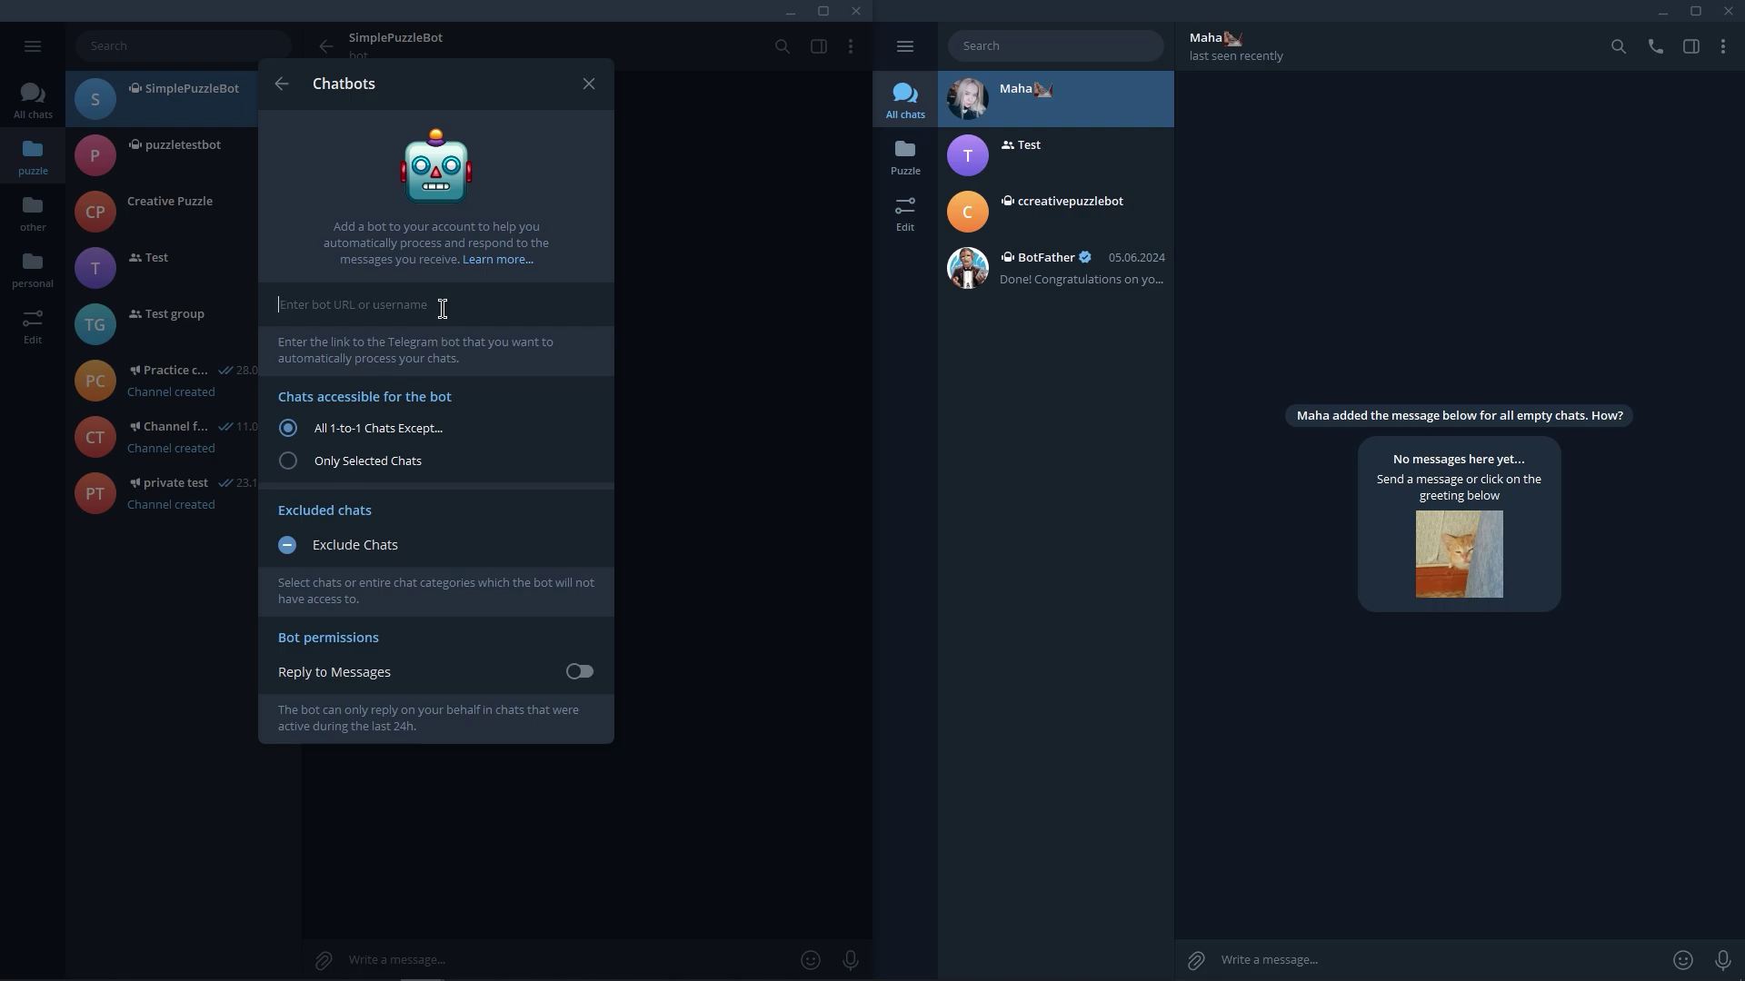
{"action": "key", "text": "ctrl+v"}
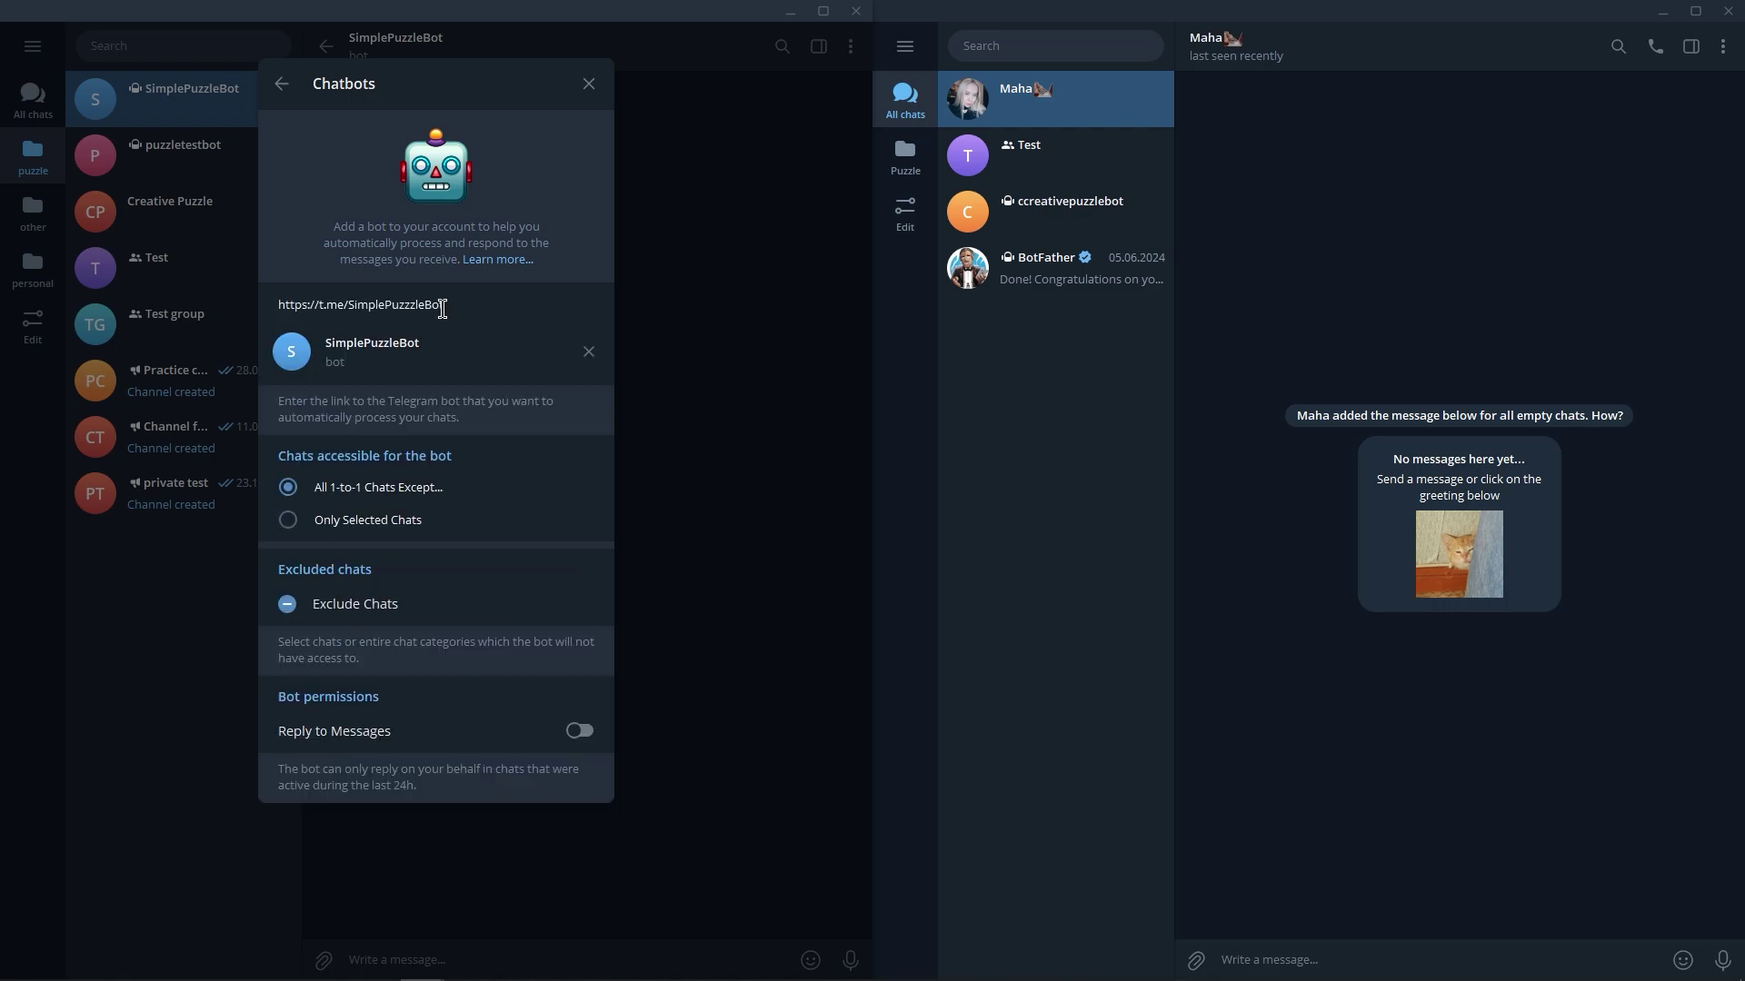
{"action": "left_click", "coordinate": [577, 732]}
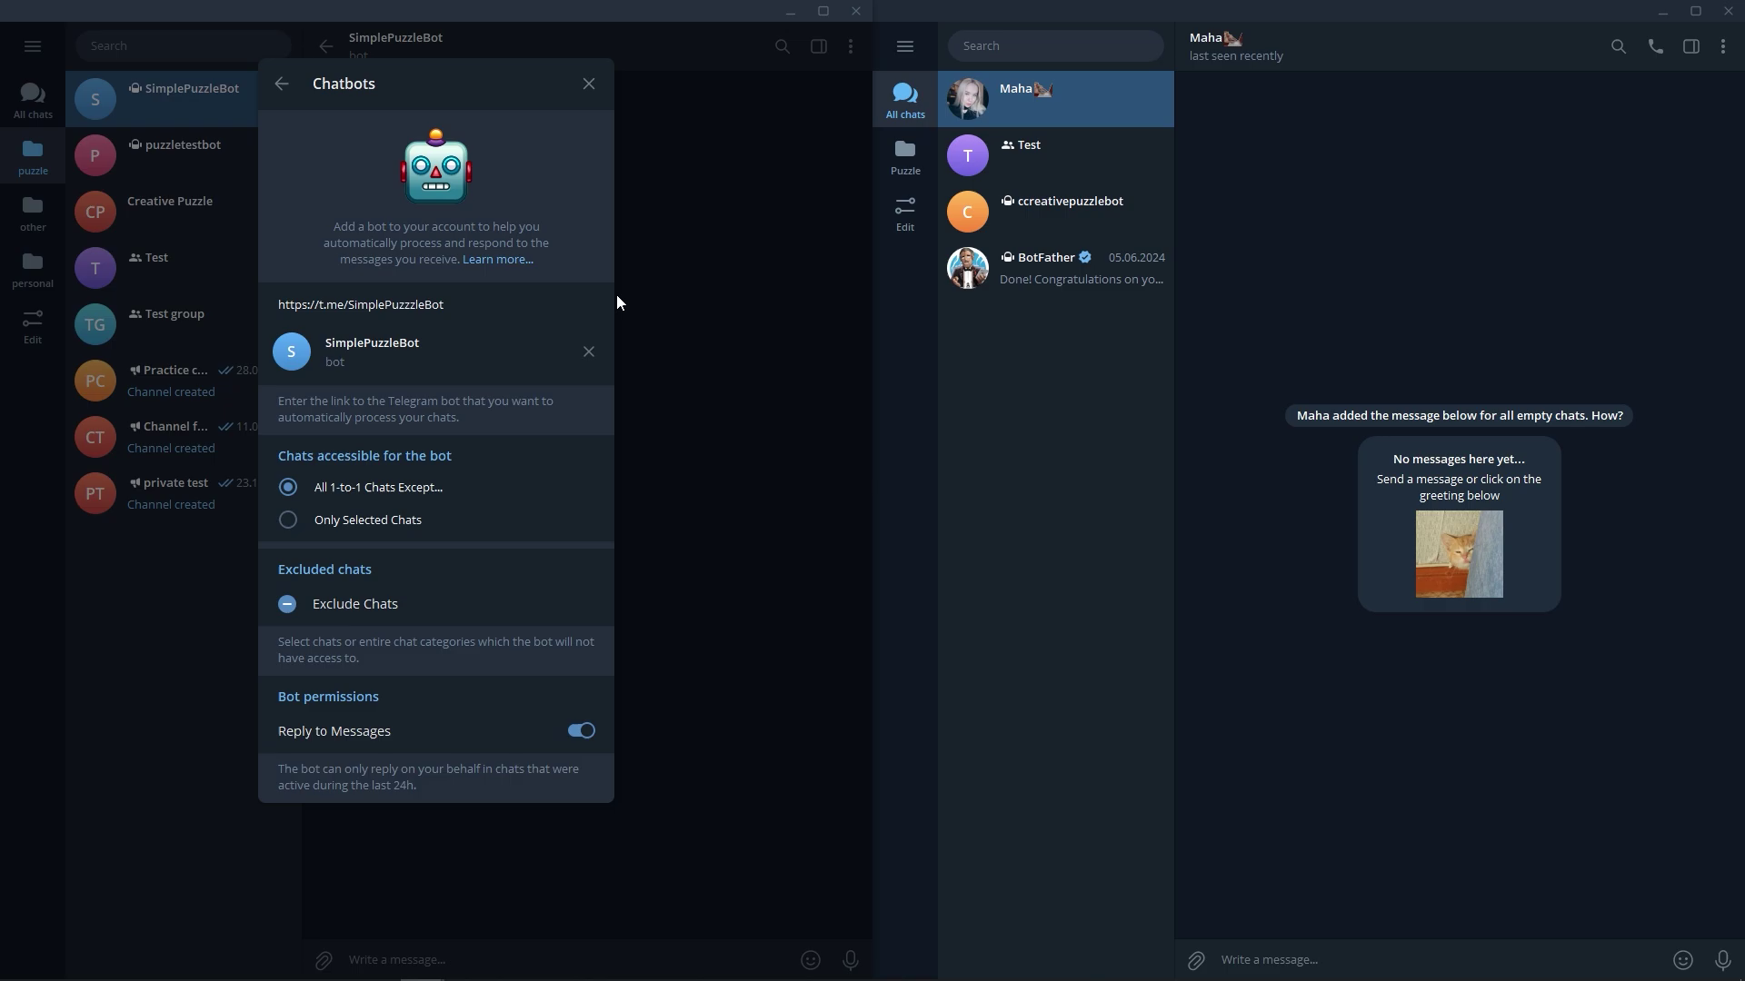
{"action": "left_click", "coordinate": [596, 87]}
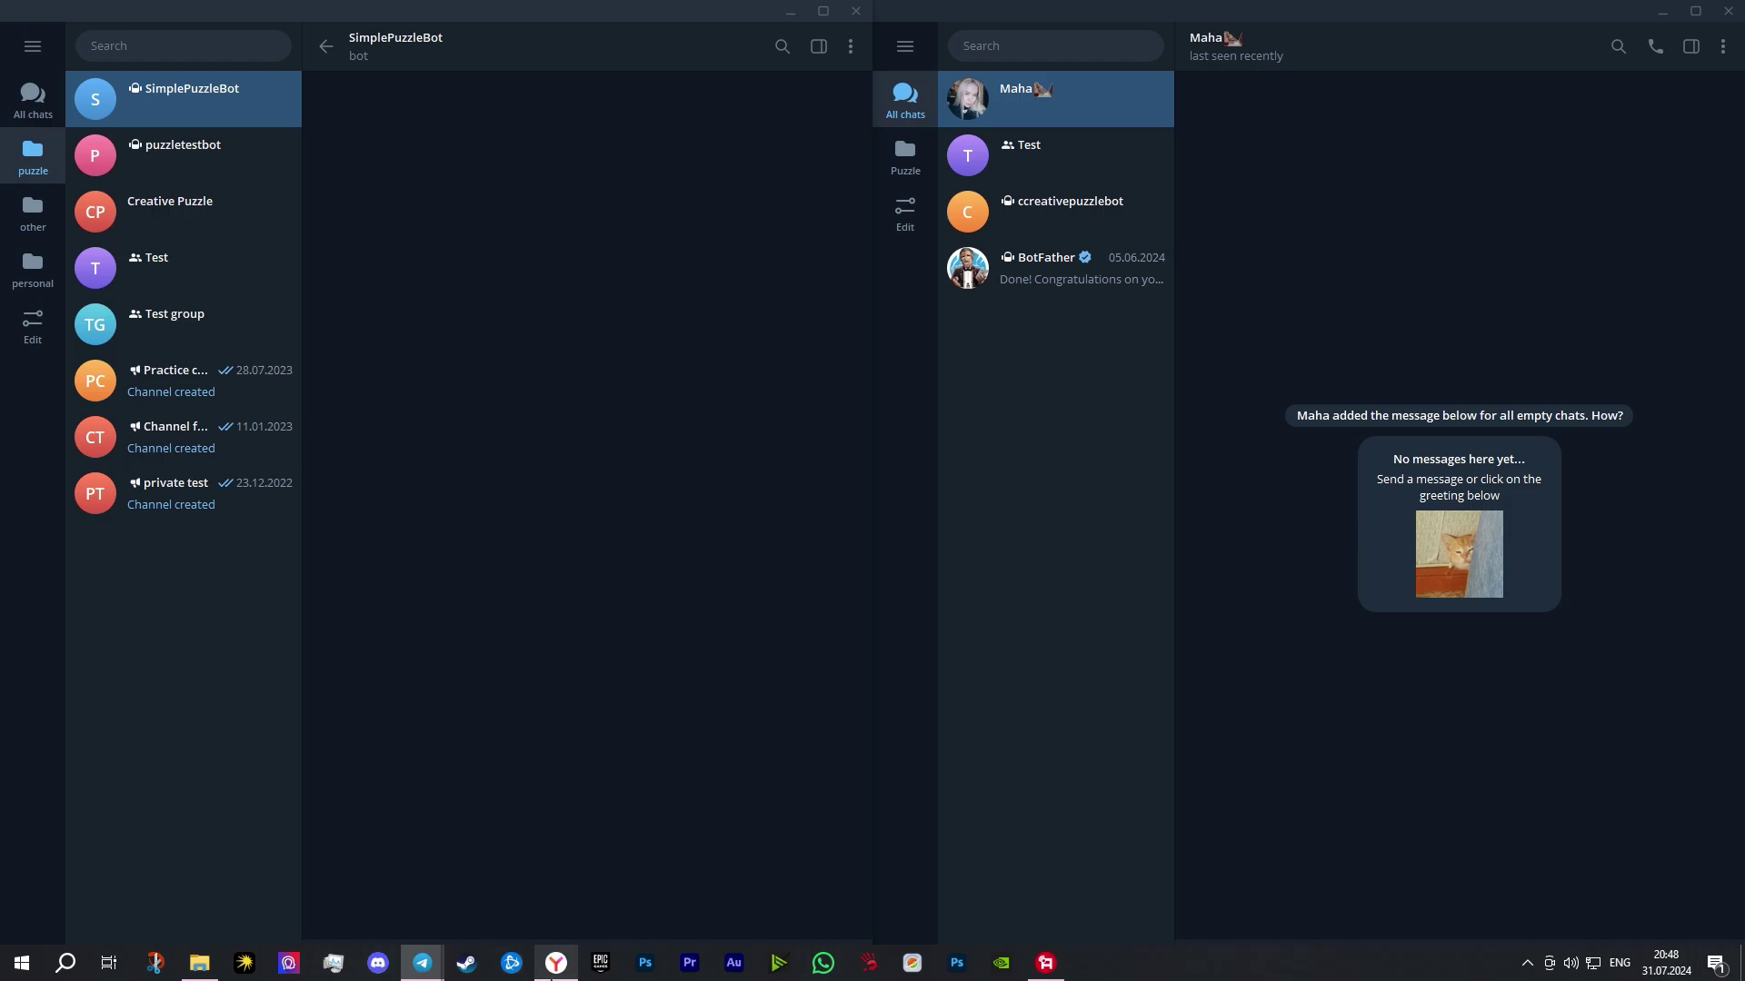
Switch to PuzzleBot in the browser and add the pending business account as a resource of SimplePuzzleBot.
{"action": "left_click", "coordinate": [558, 968]}
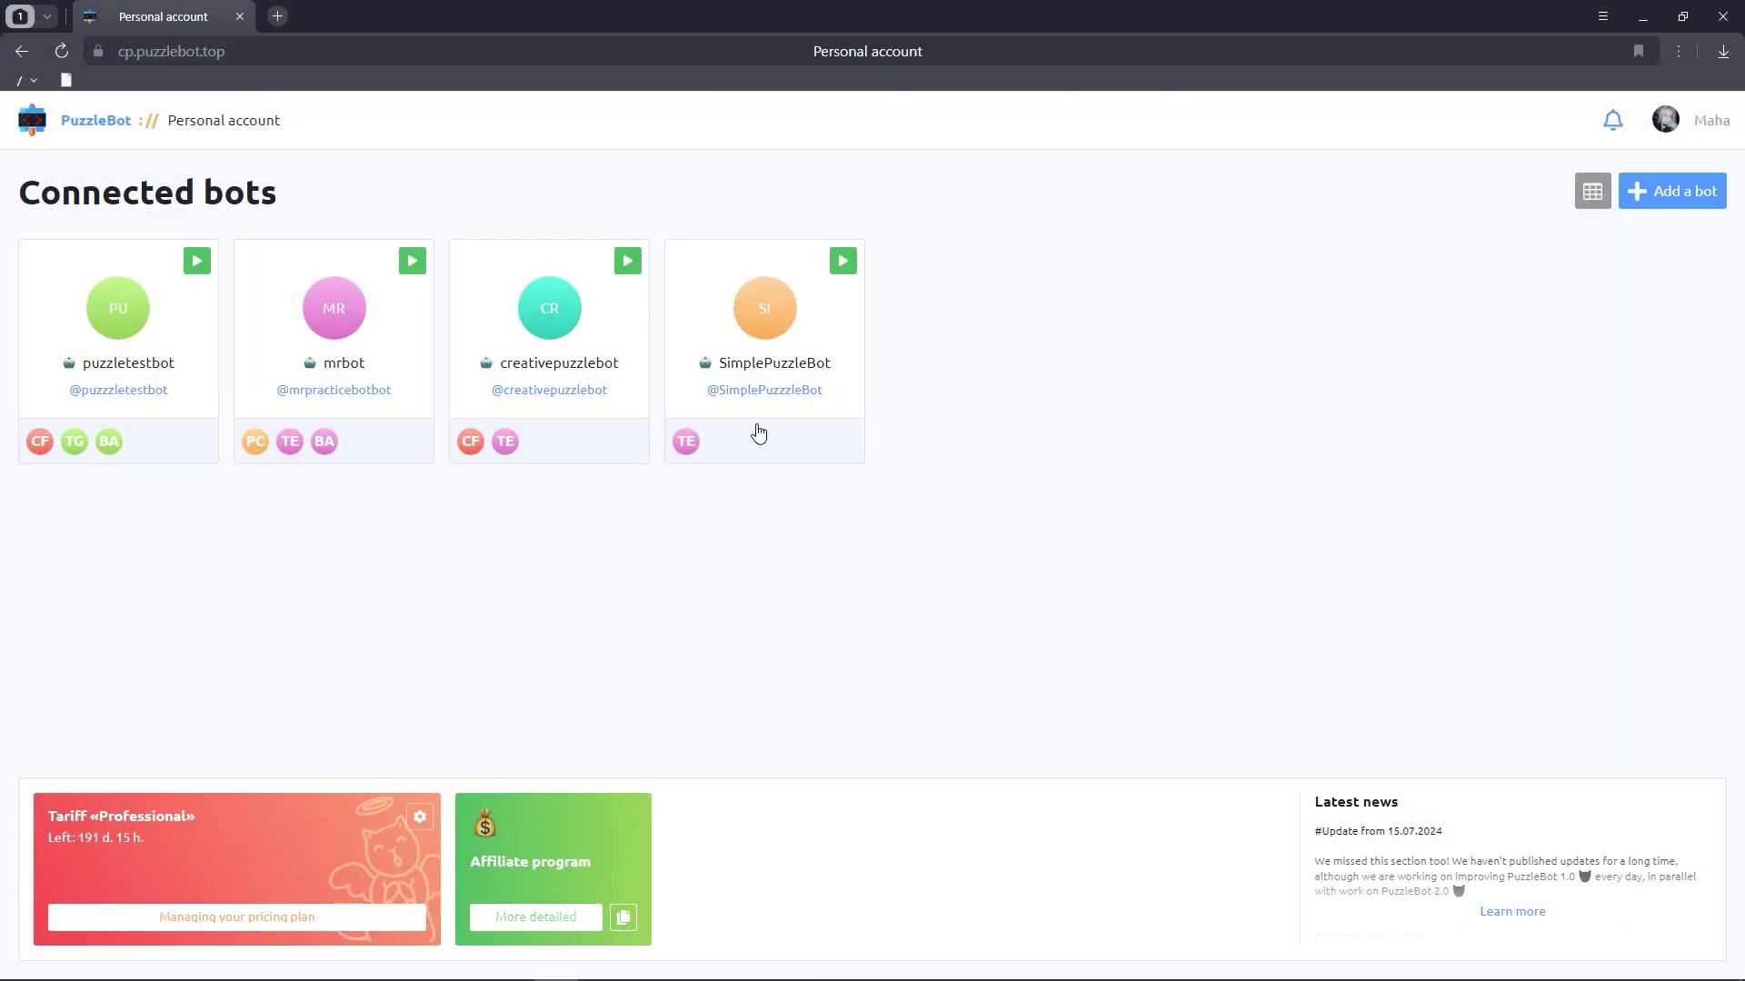
{"action": "left_click", "coordinate": [768, 375]}
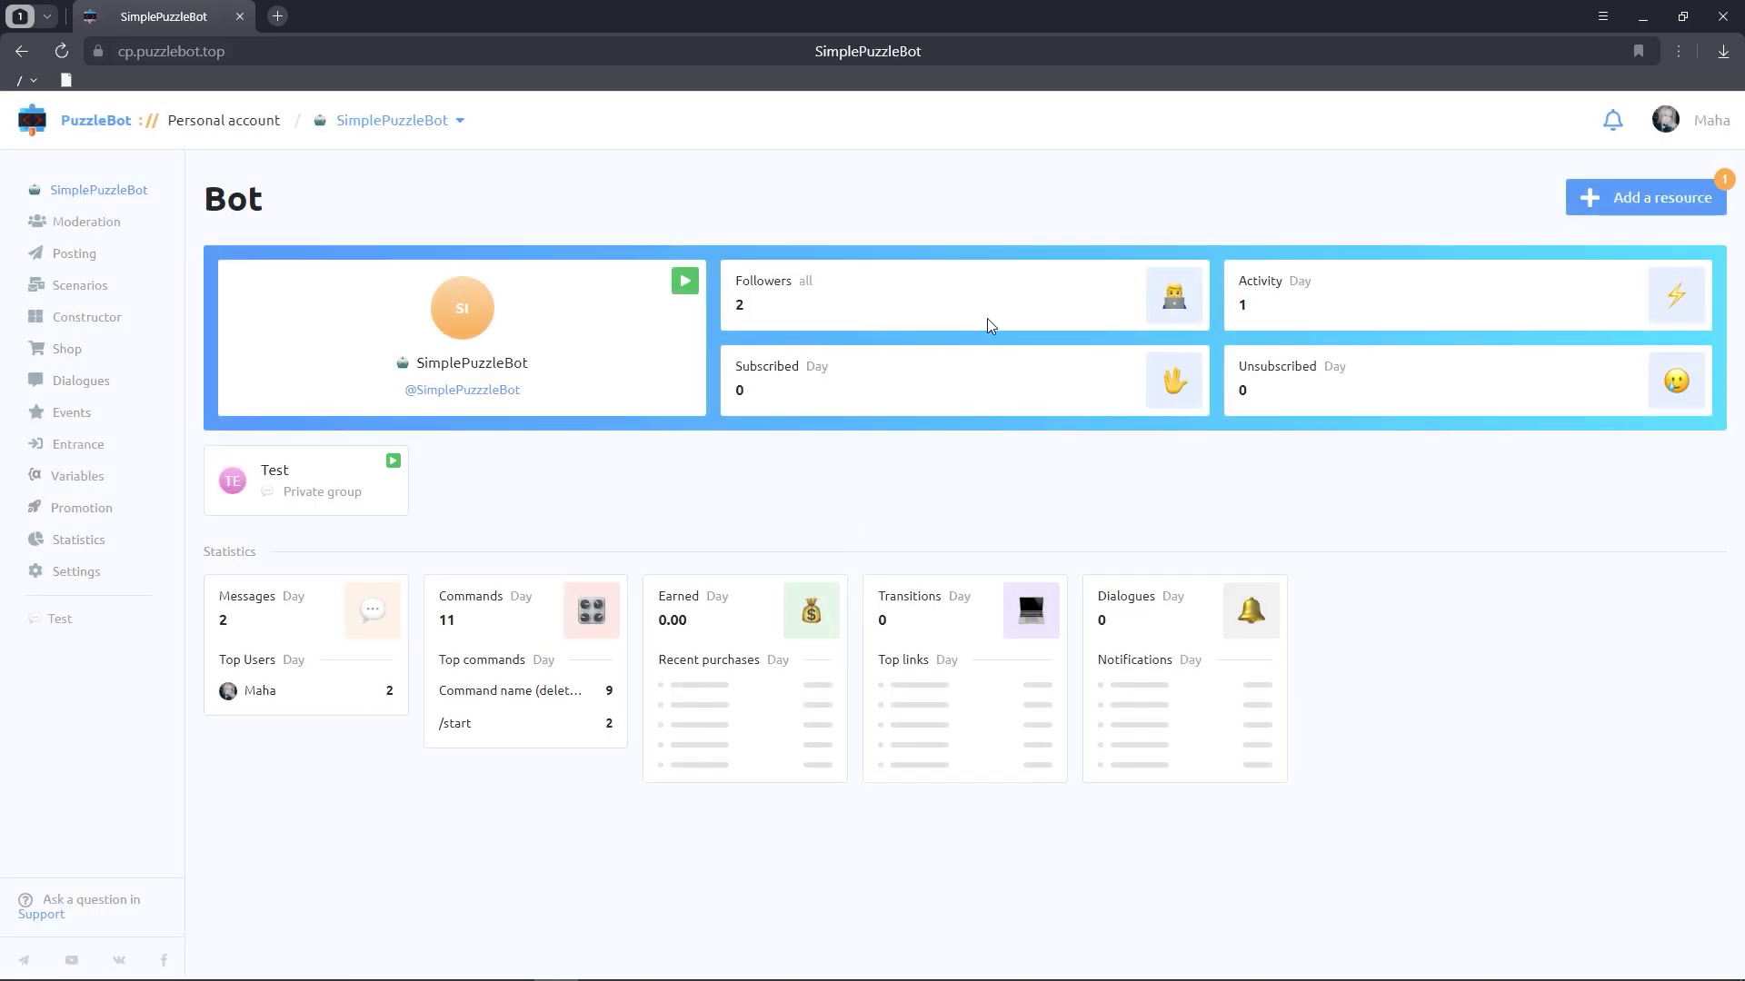
{"action": "left_click", "coordinate": [1652, 206]}
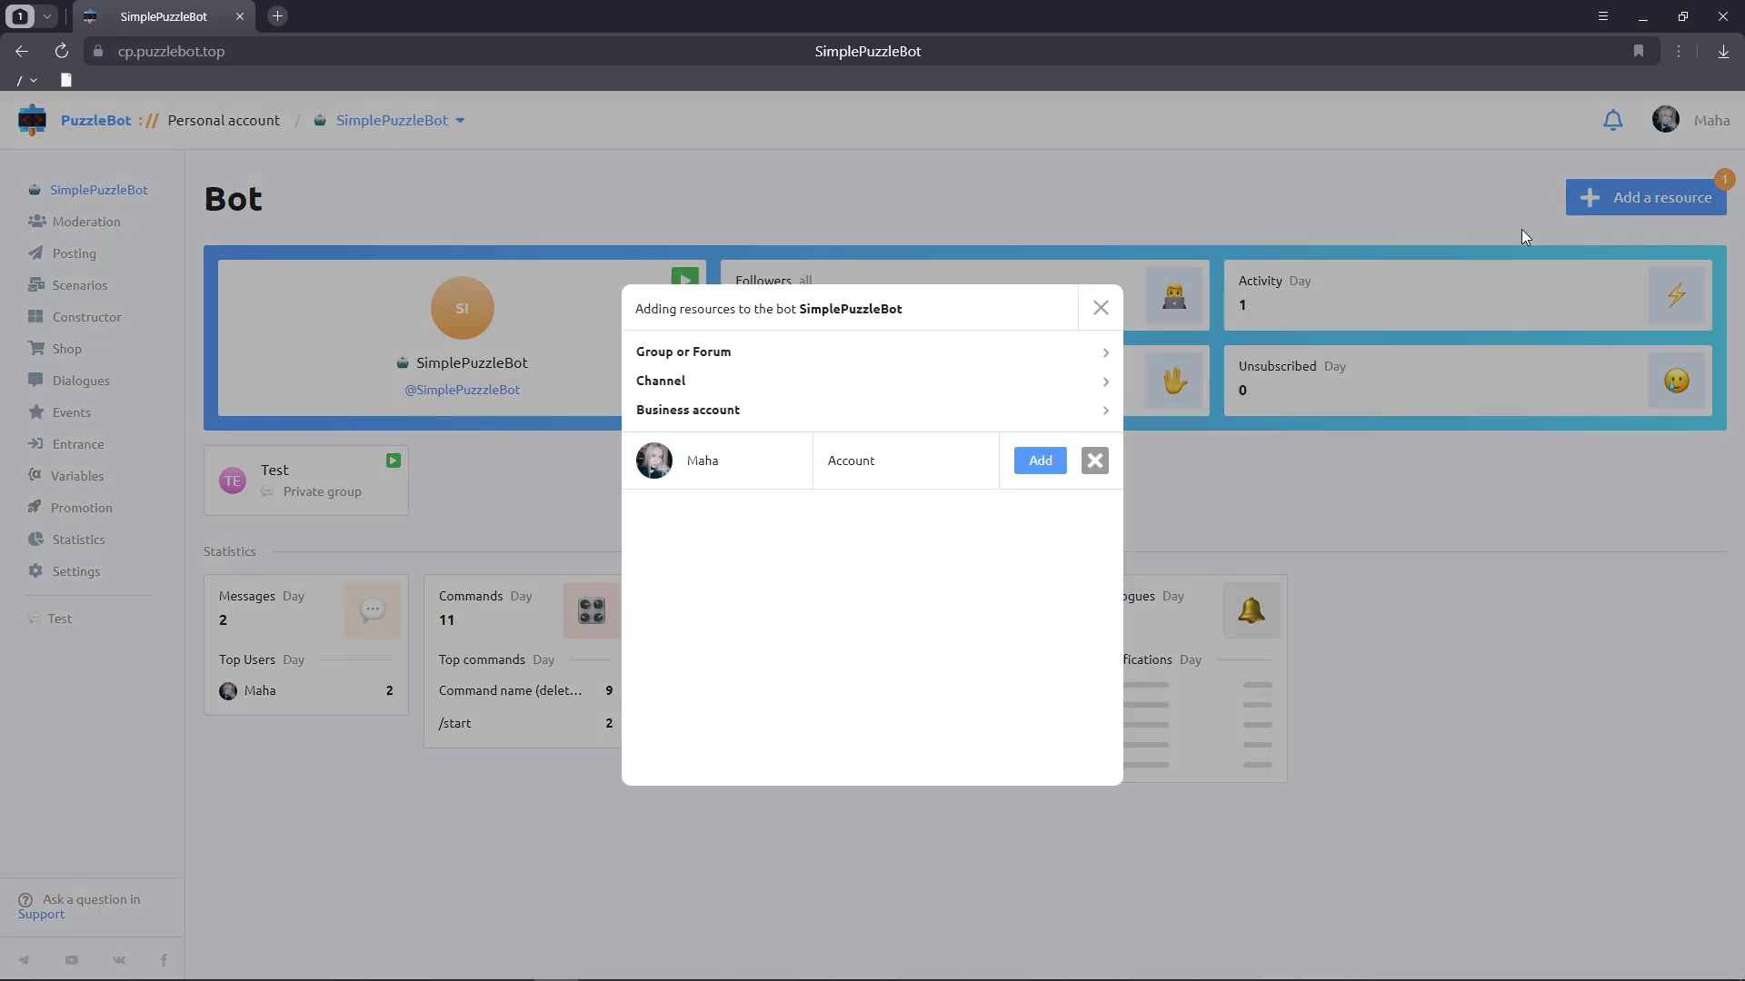
{"action": "left_click", "coordinate": [1039, 461]}
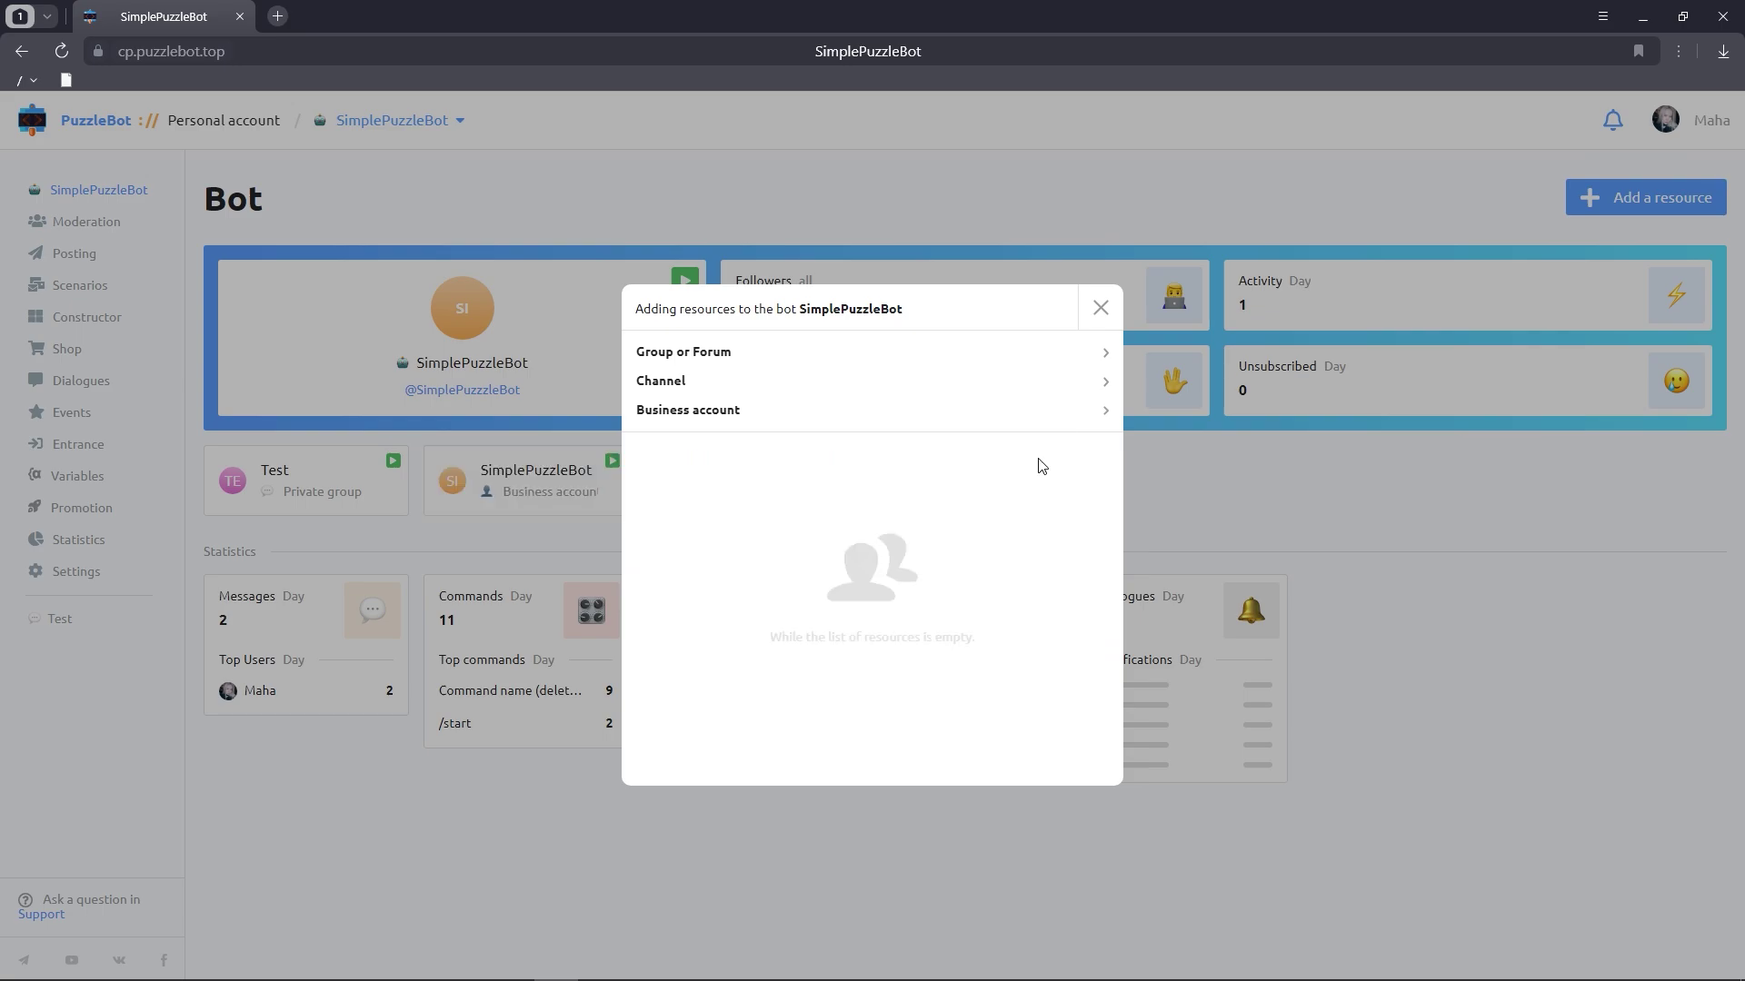
{"action": "left_click", "coordinate": [1103, 316]}
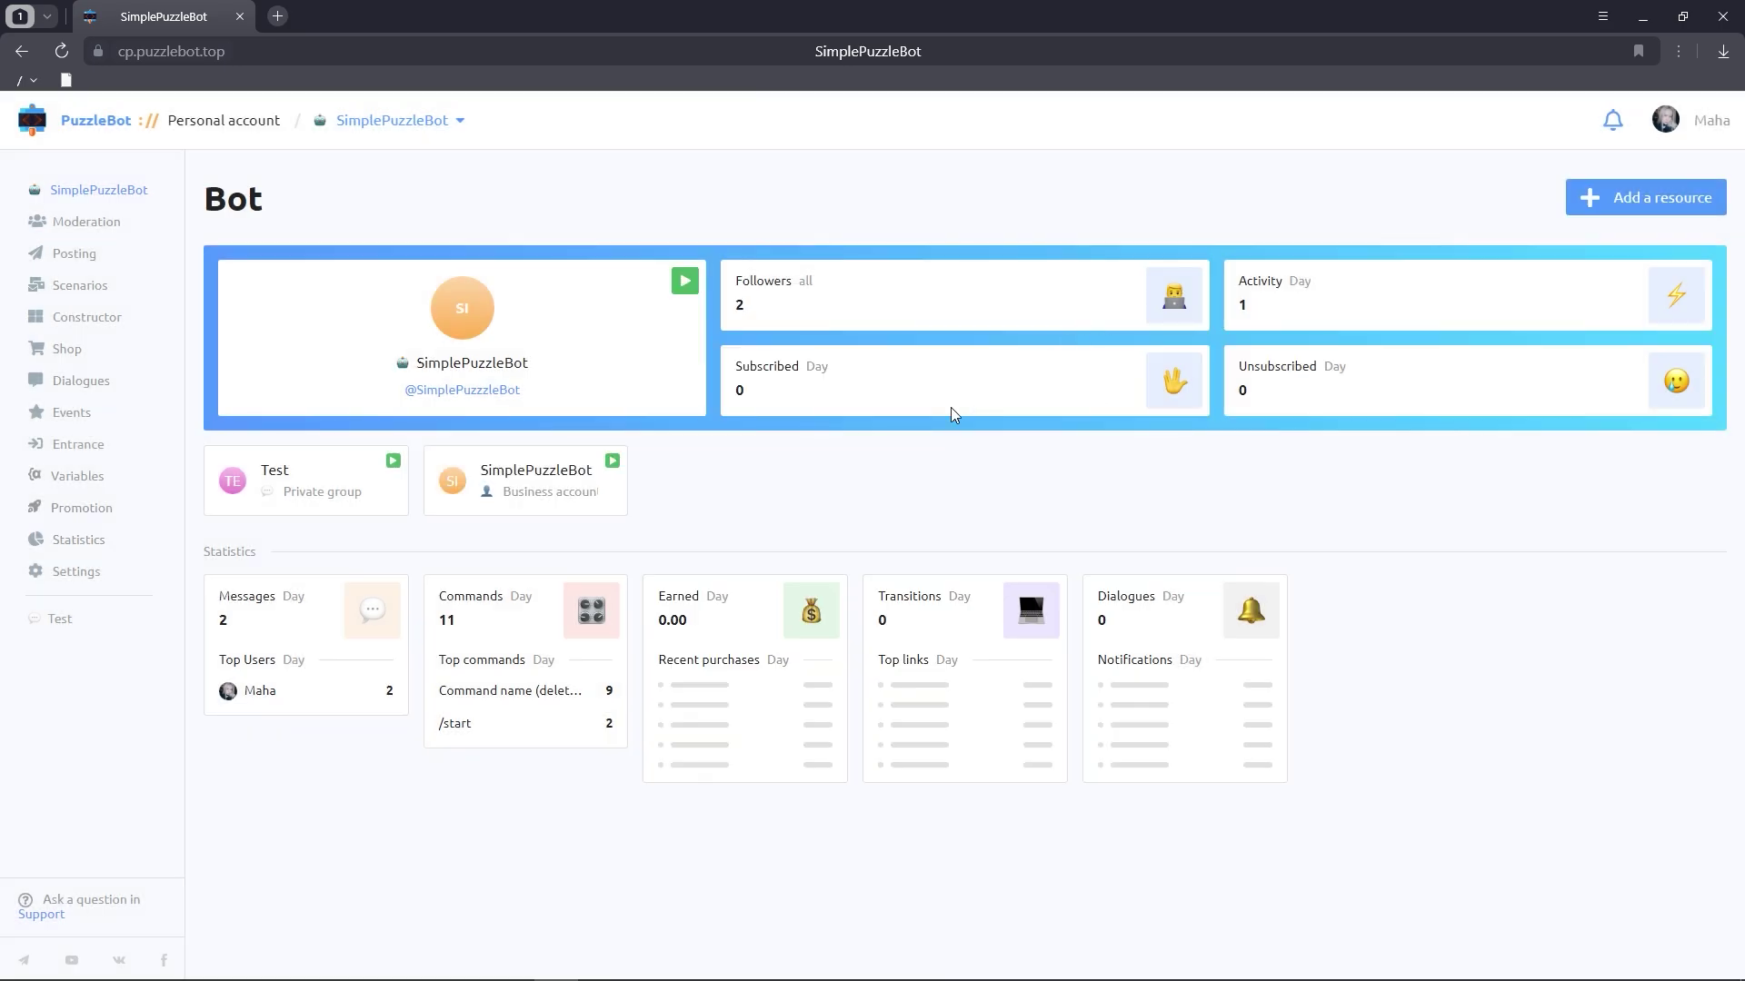
In the business account's Constructor, begin the /start text with "Hello, USERNAME_TEXT.", inserting USERNAME_TEXT as a variable before the existing welcome.
{"action": "left_click", "coordinate": [601, 503]}
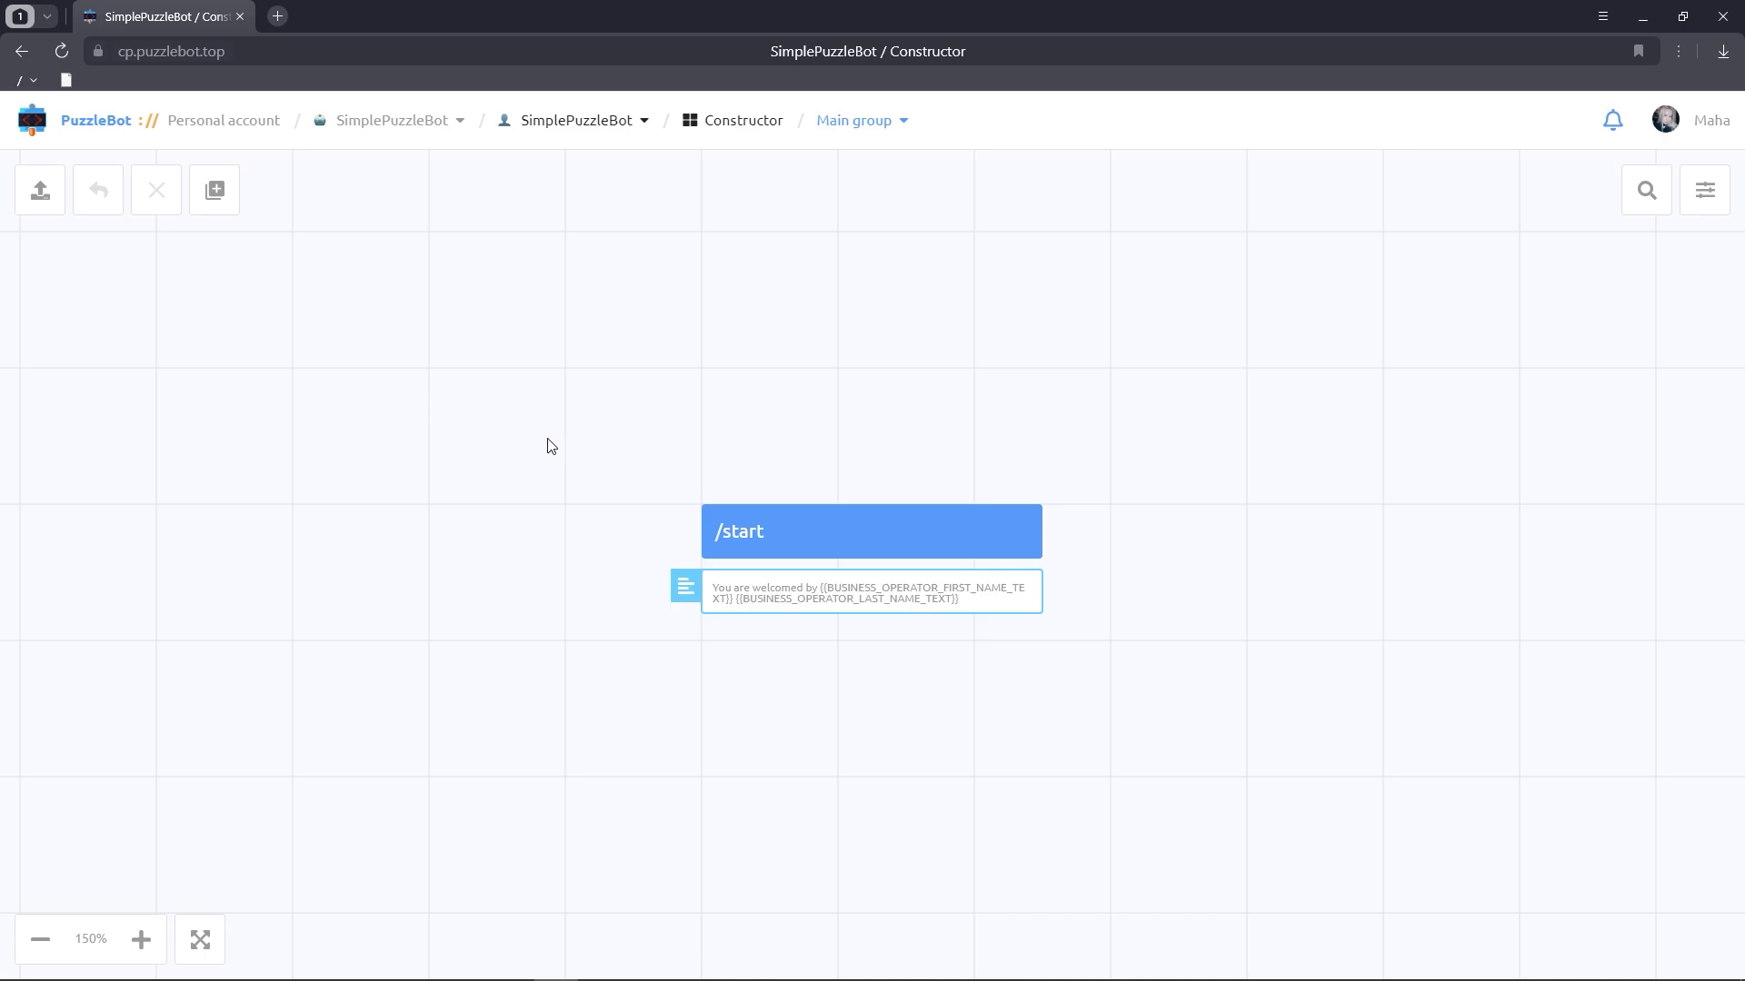
{"action": "left_click", "coordinate": [810, 525]}
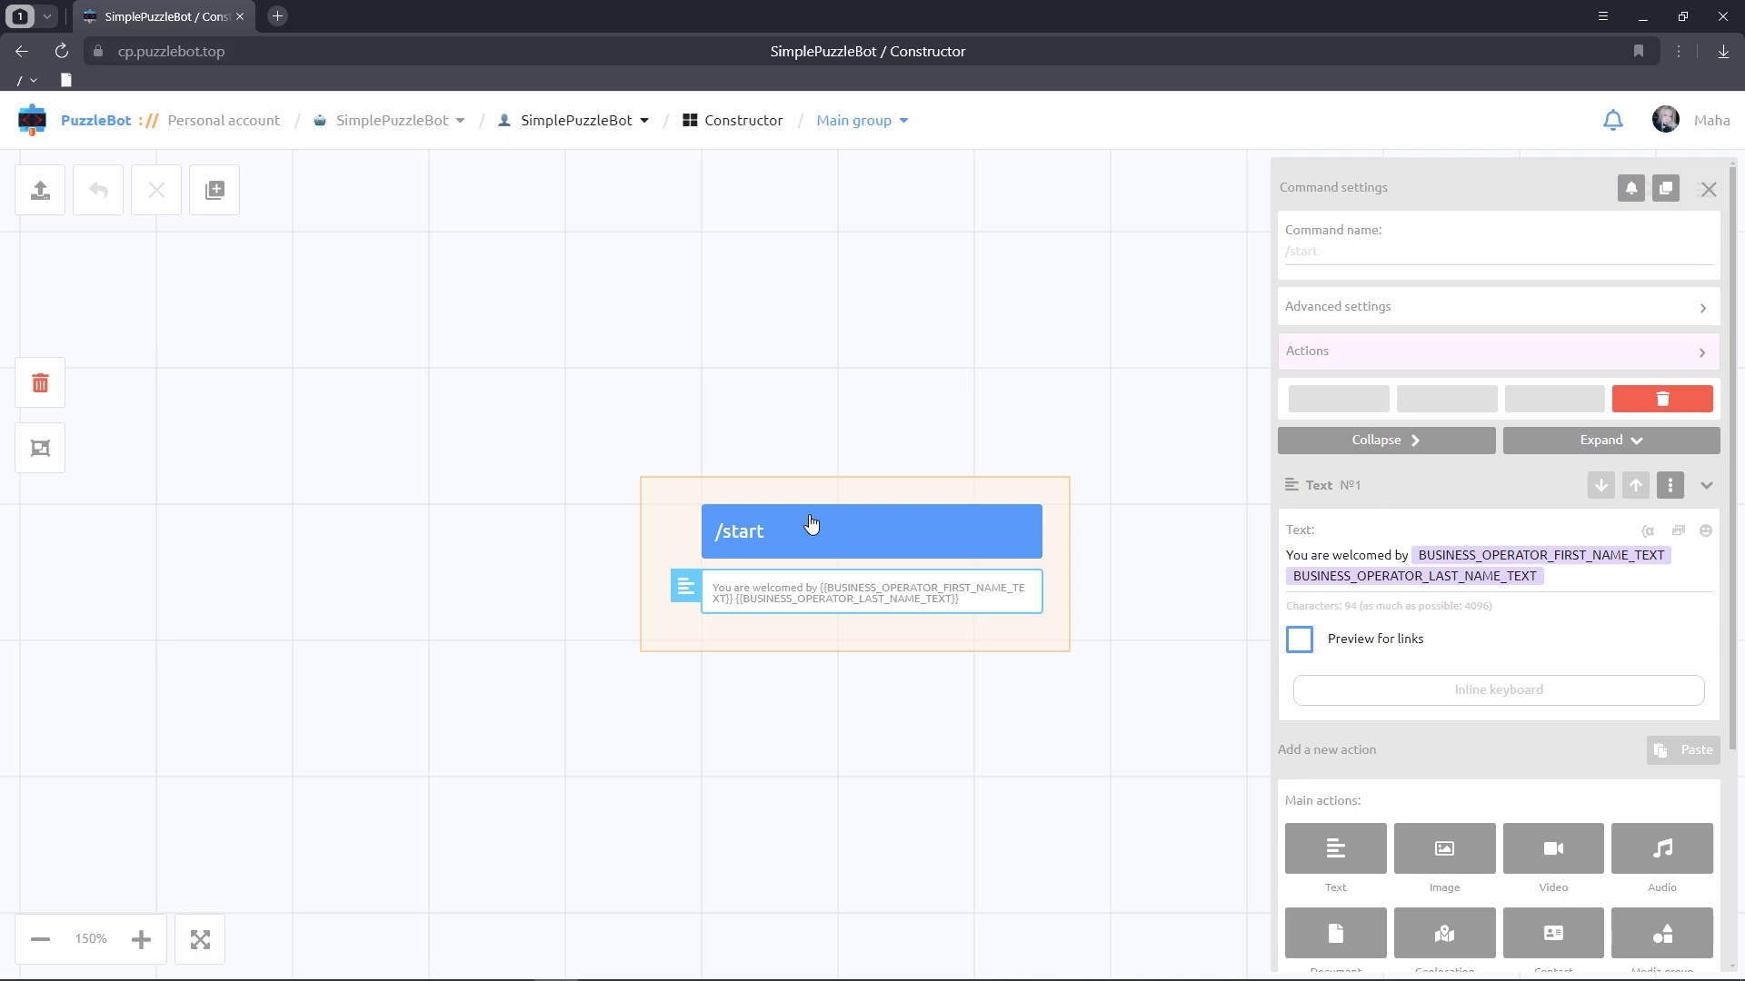
{"action": "left_click", "coordinate": [1285, 555]}
{"action": "type", "text": "Hello"}
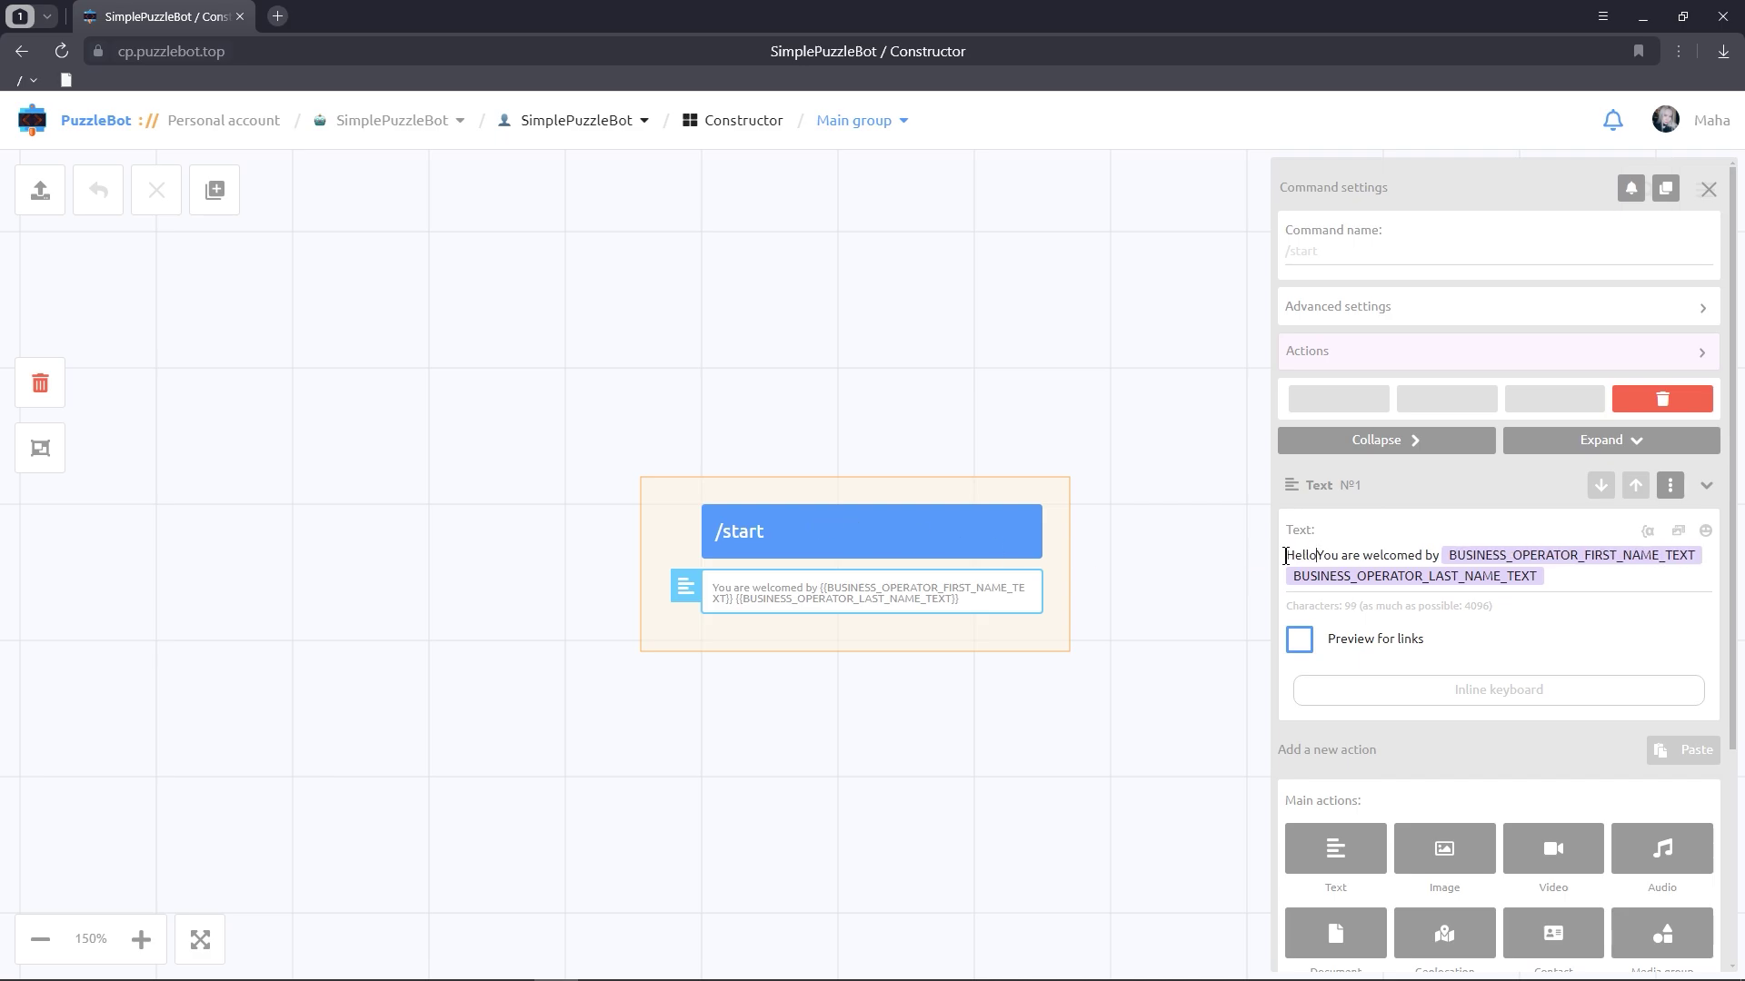
{"action": "type", "text": ","}
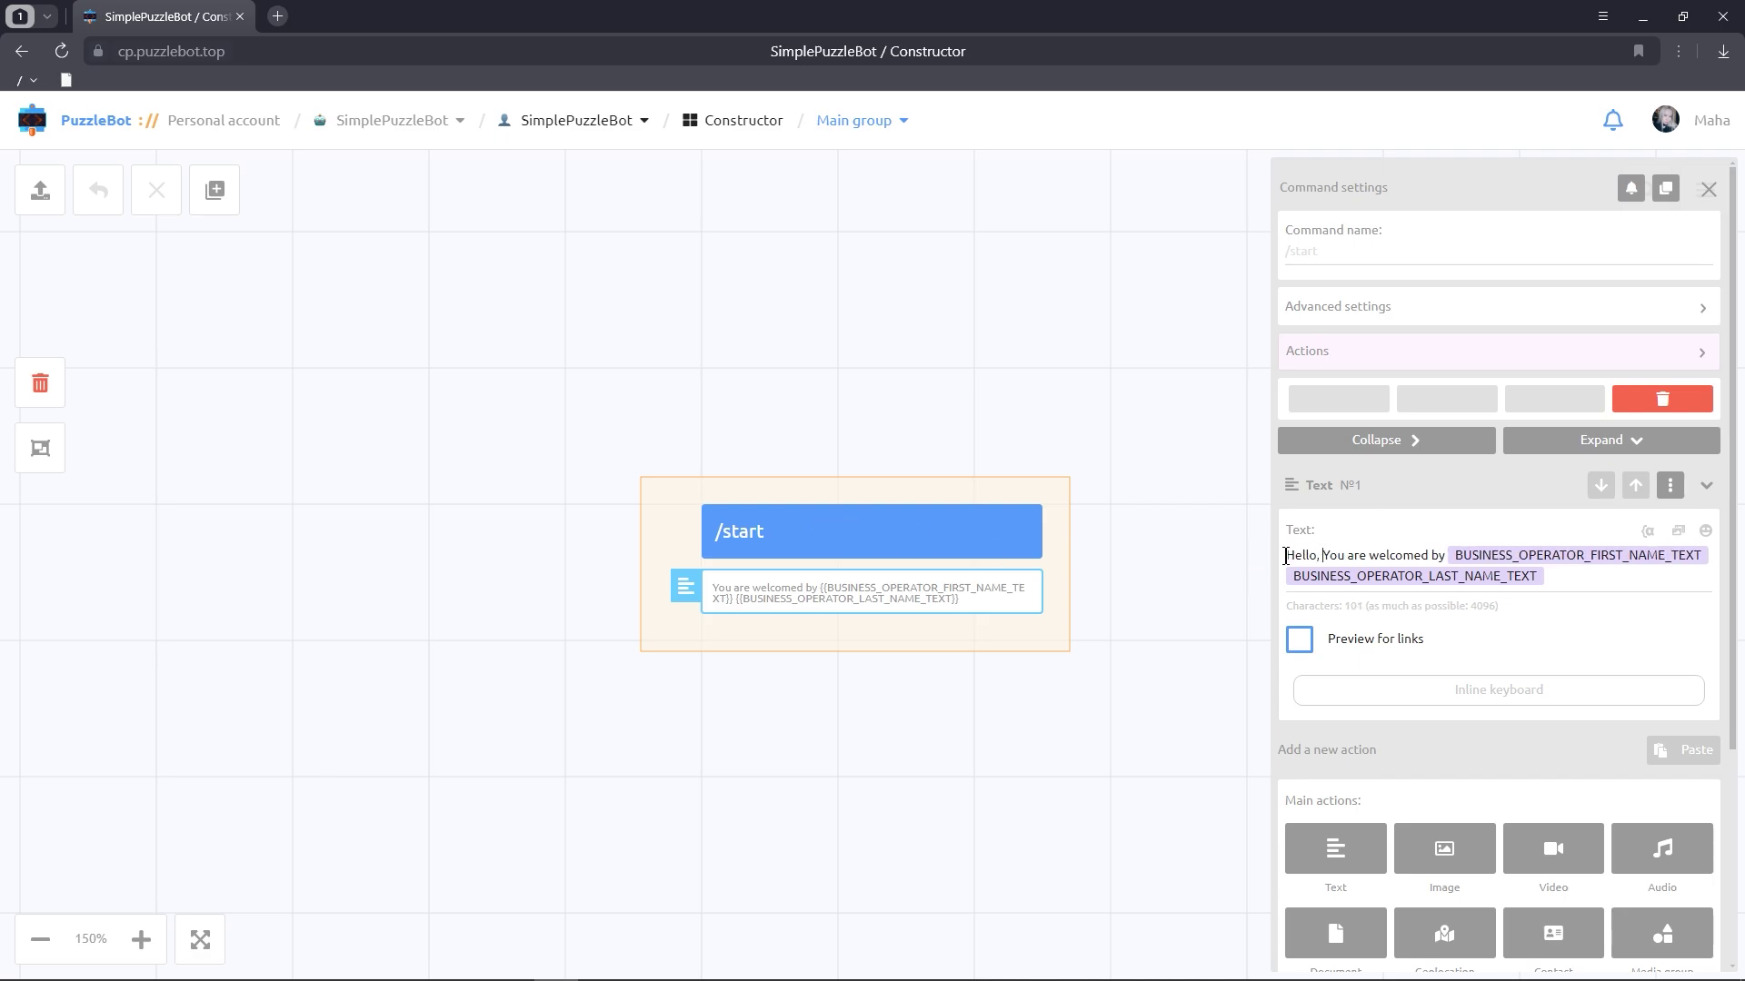
{"action": "left_click", "coordinate": [1647, 530]}
{"action": "type", "text": "userna"}
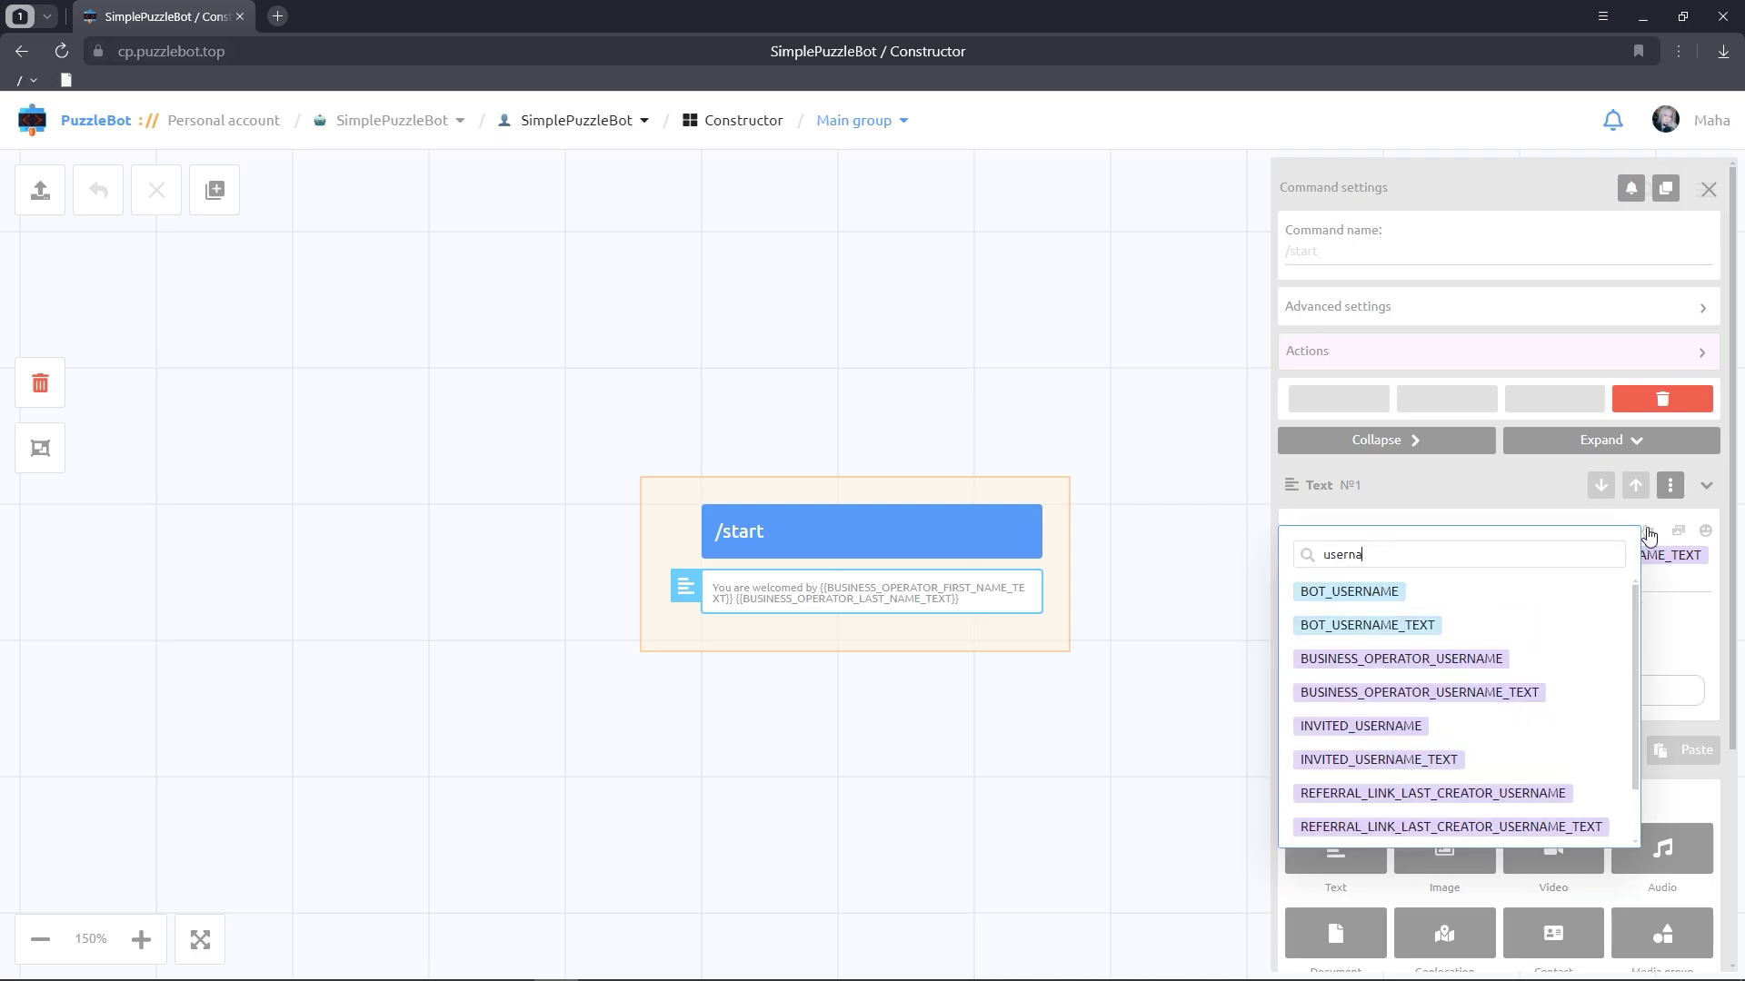
{"action": "type", "text": "me_te"}
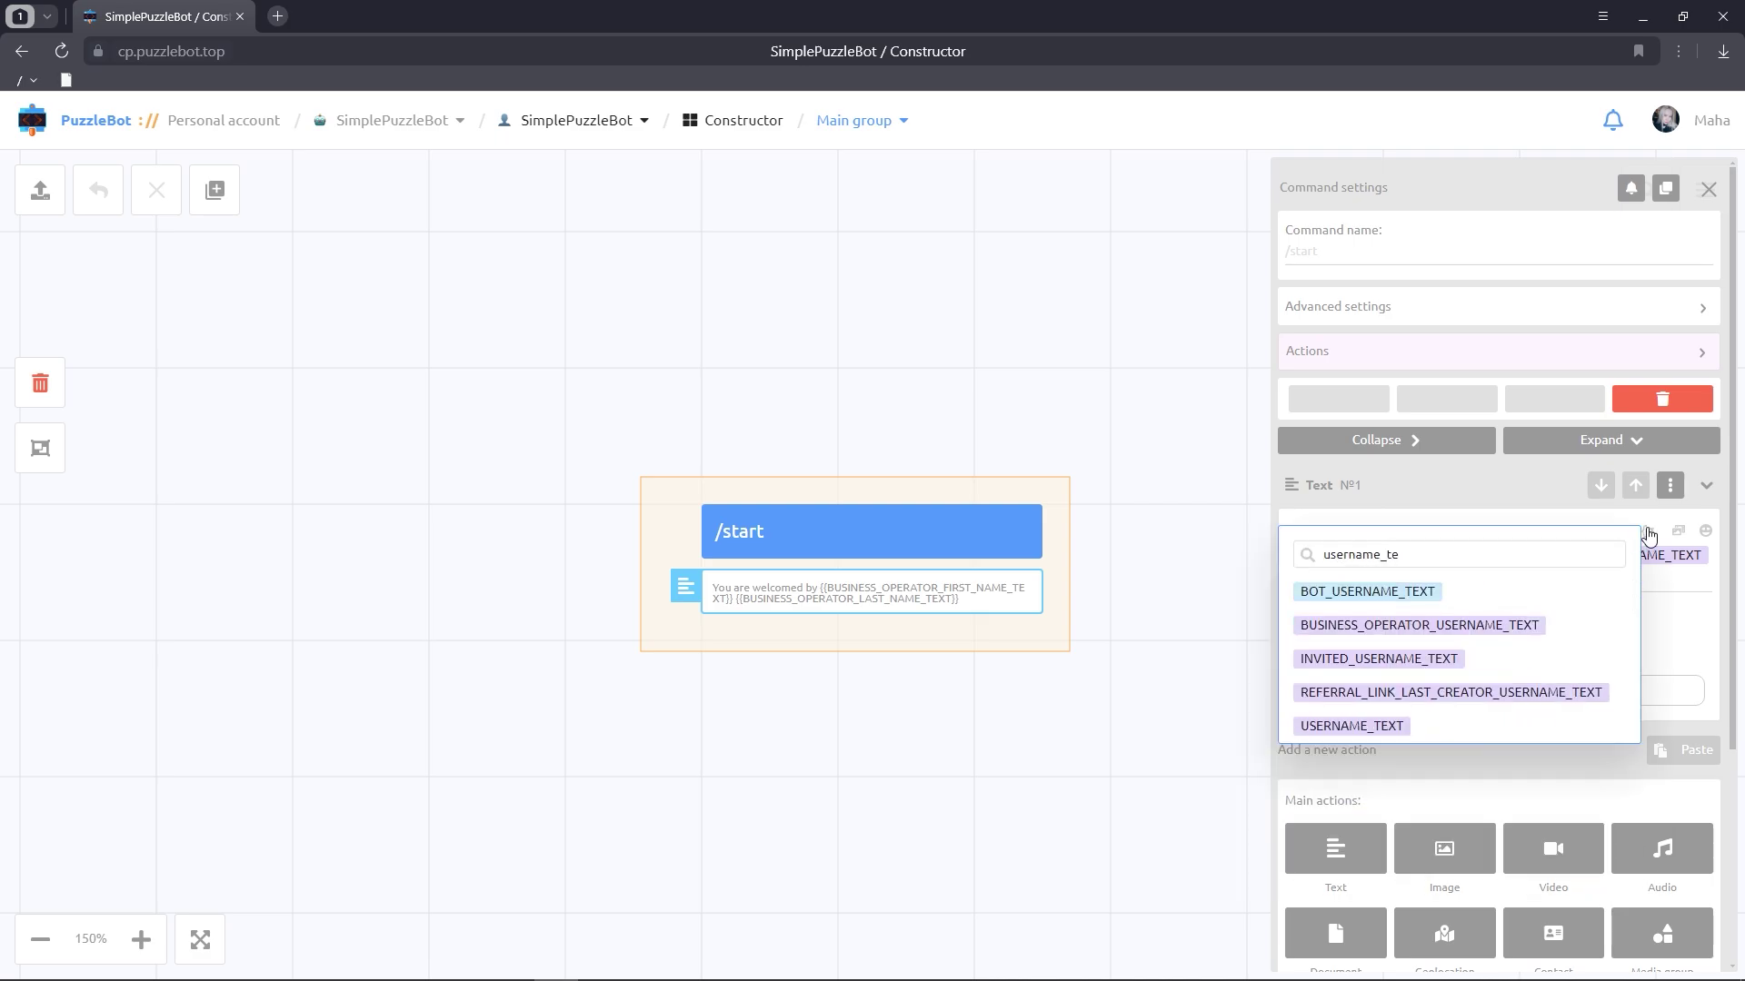
{"action": "left_click", "coordinate": [1359, 725]}
{"action": "type", "text": ".You are welcomed by"}
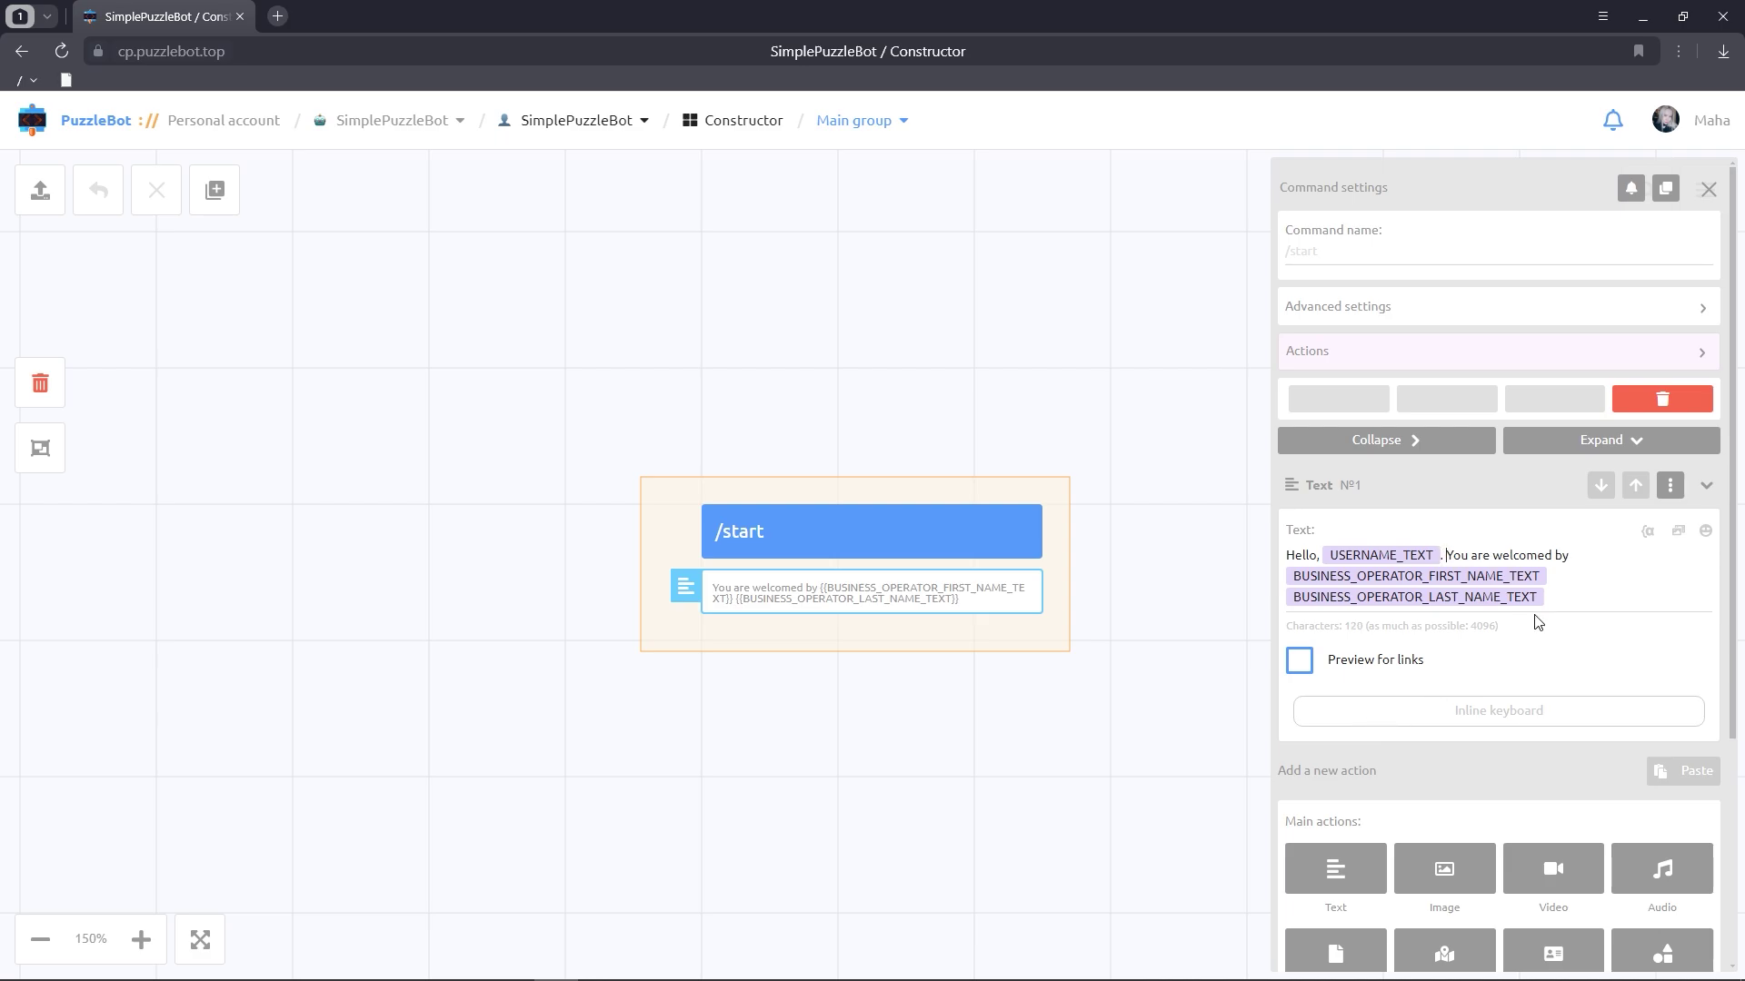
Add a separate paragraph "Here you can order advertising in our channels" at the end of the /start welcome text.
{"action": "left_click", "coordinate": [1547, 602]}
{"action": "key", "text": "Return"}
{"action": "key", "text": "Return"}
{"action": "type", "text": "Her"}
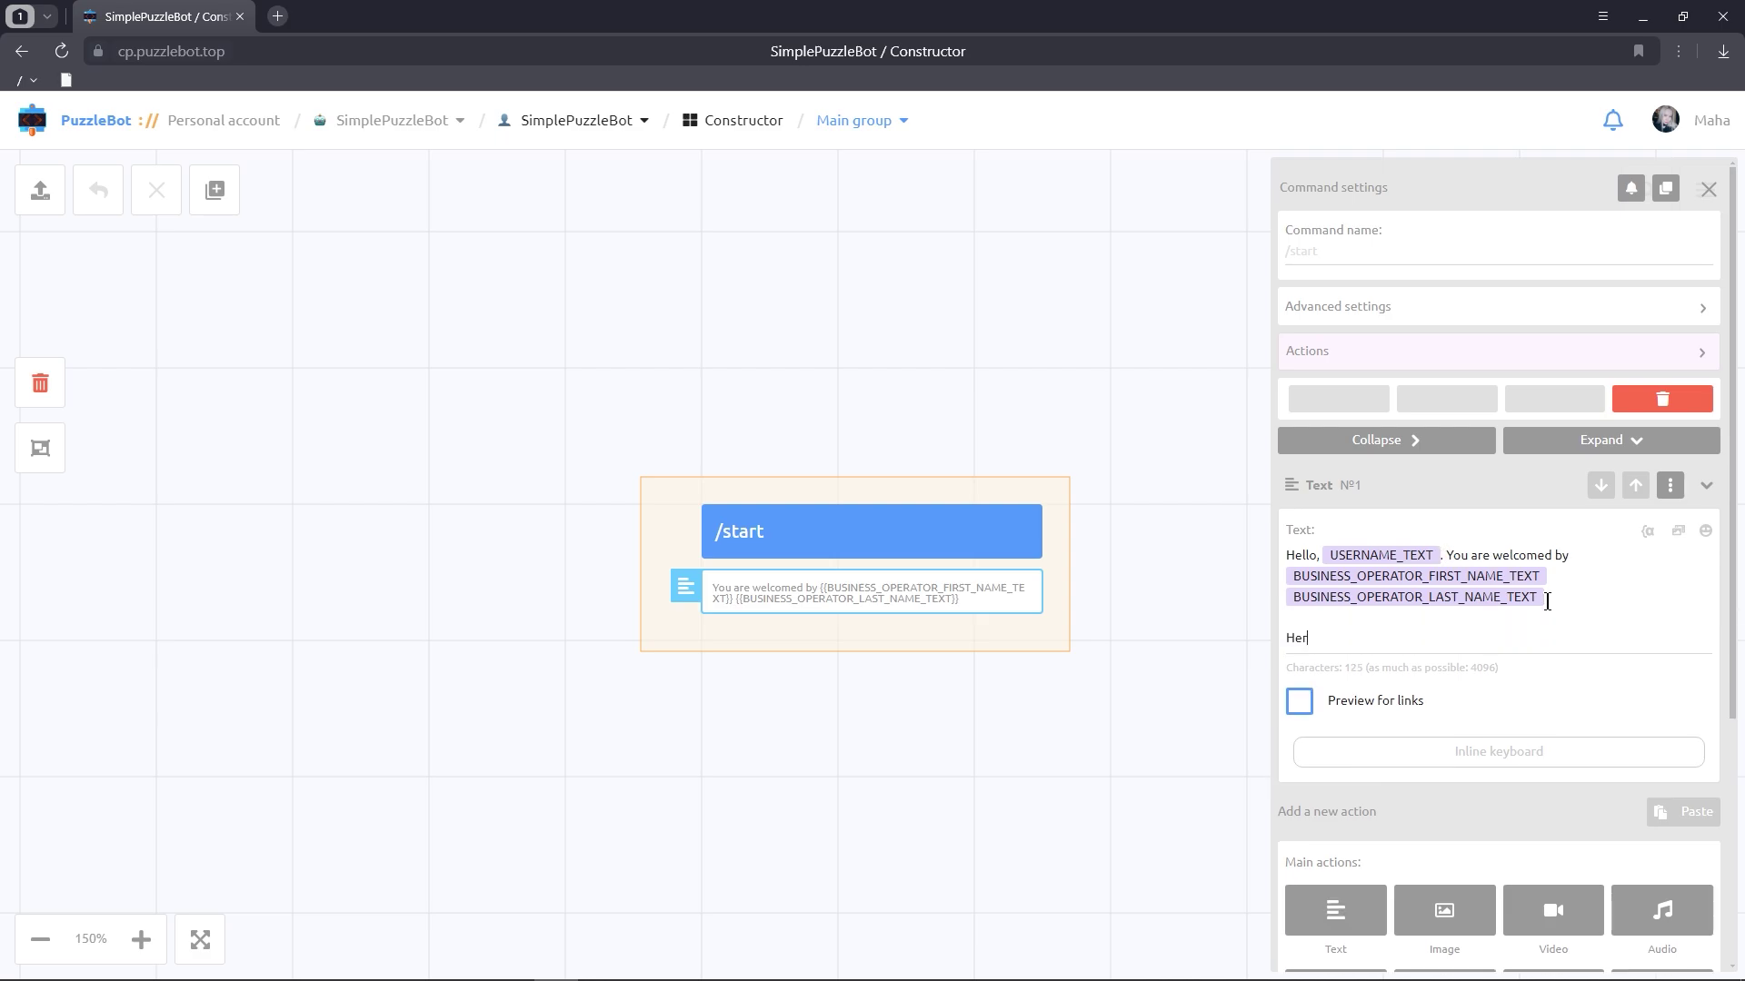
{"action": "type", "text": "e you can order advertising in our channels"}
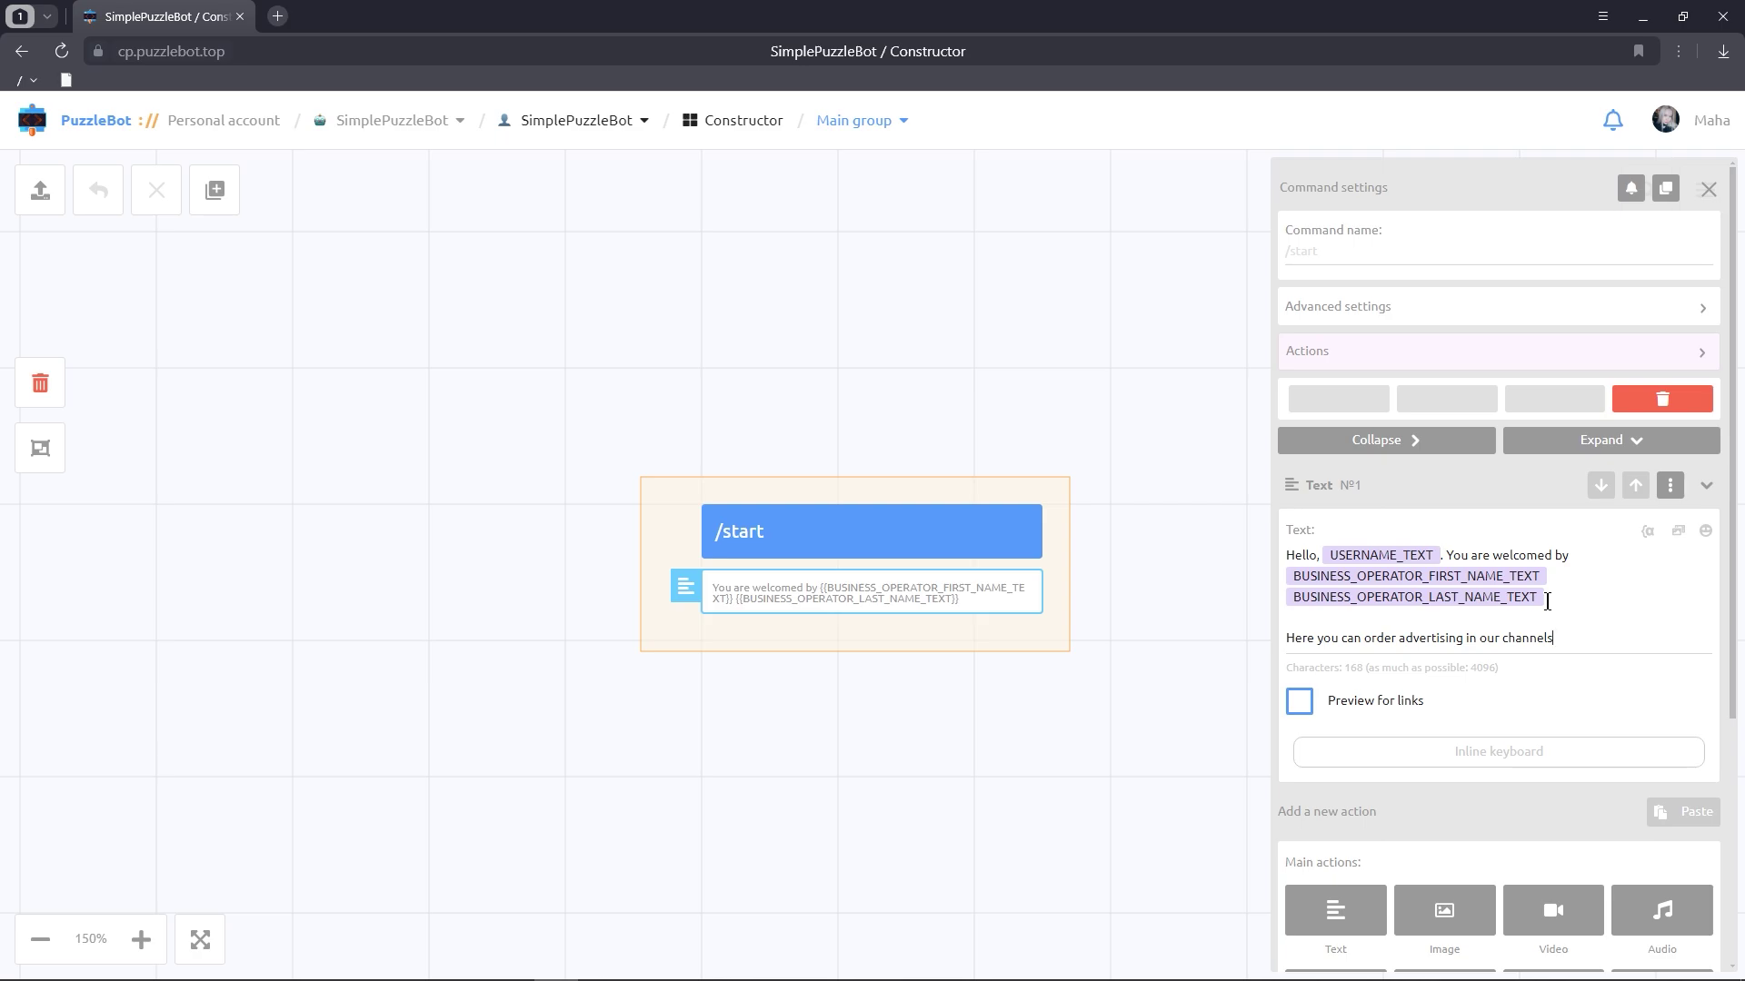
Add an input form with the text question "In which channel do you want to buy ad?" and name it Channel for statistics.
{"action": "scroll", "coordinate": [1472, 636], "scroll_direction": "down", "scroll_amount": 4}
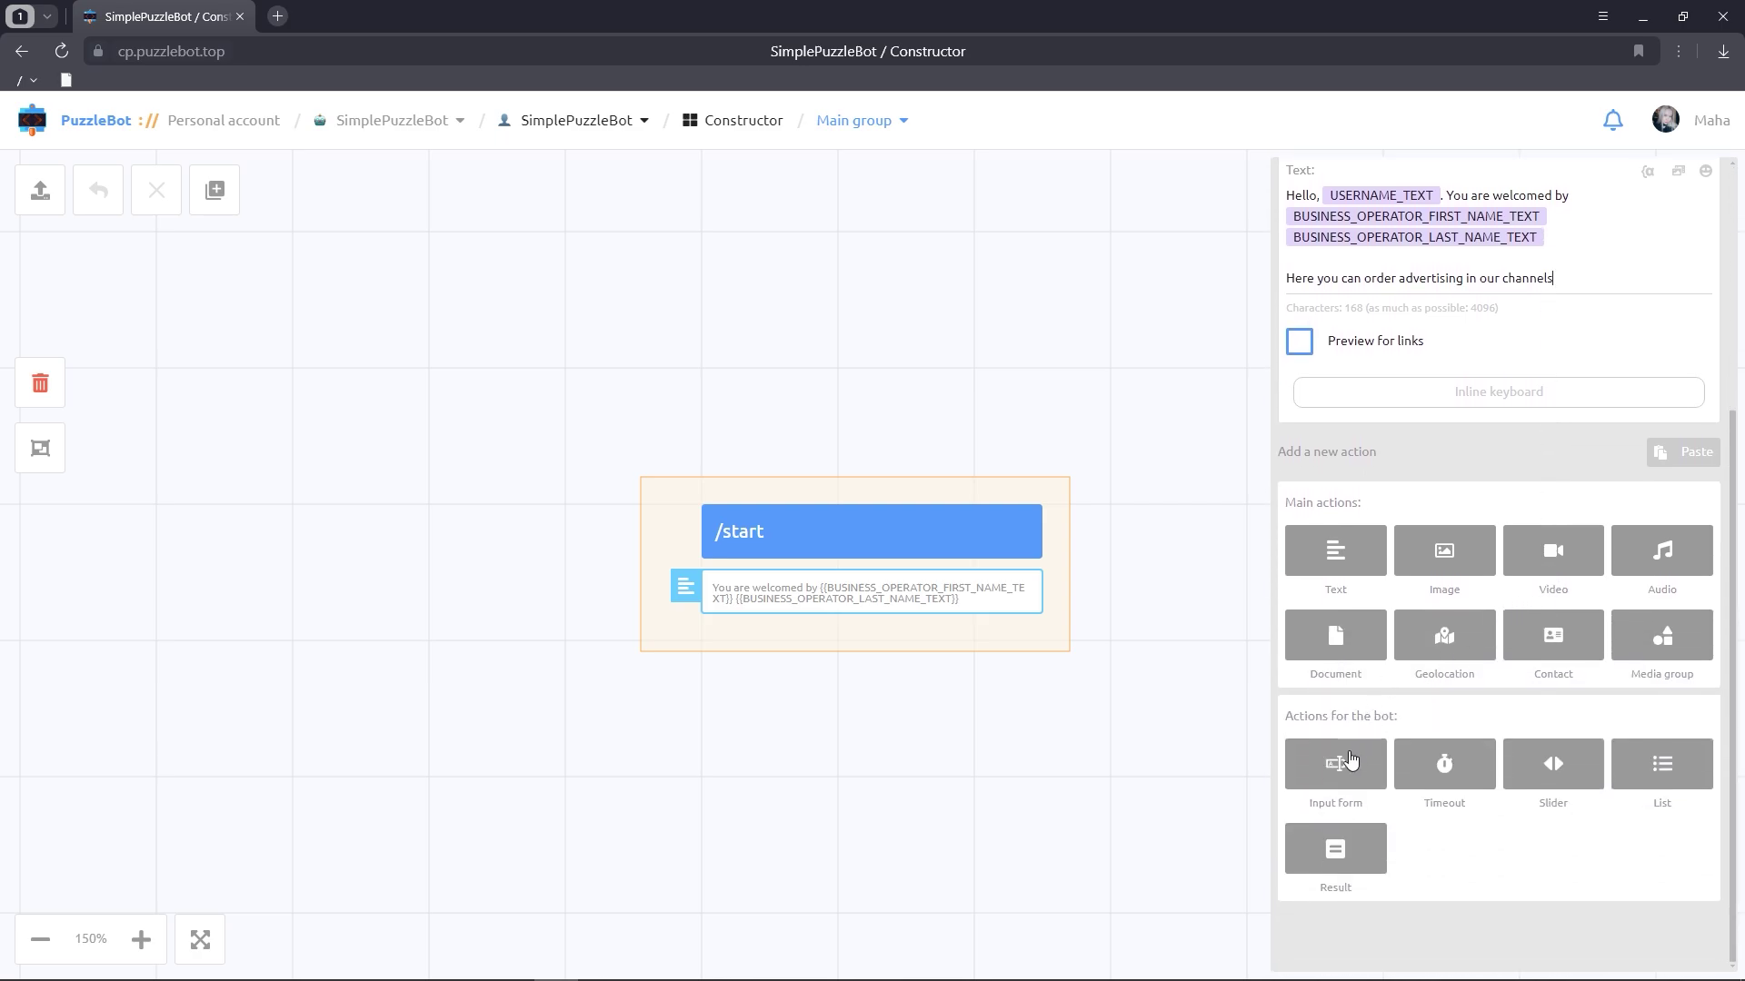
{"action": "left_click", "coordinate": [1345, 760]}
{"action": "left_click", "coordinate": [1352, 568]}
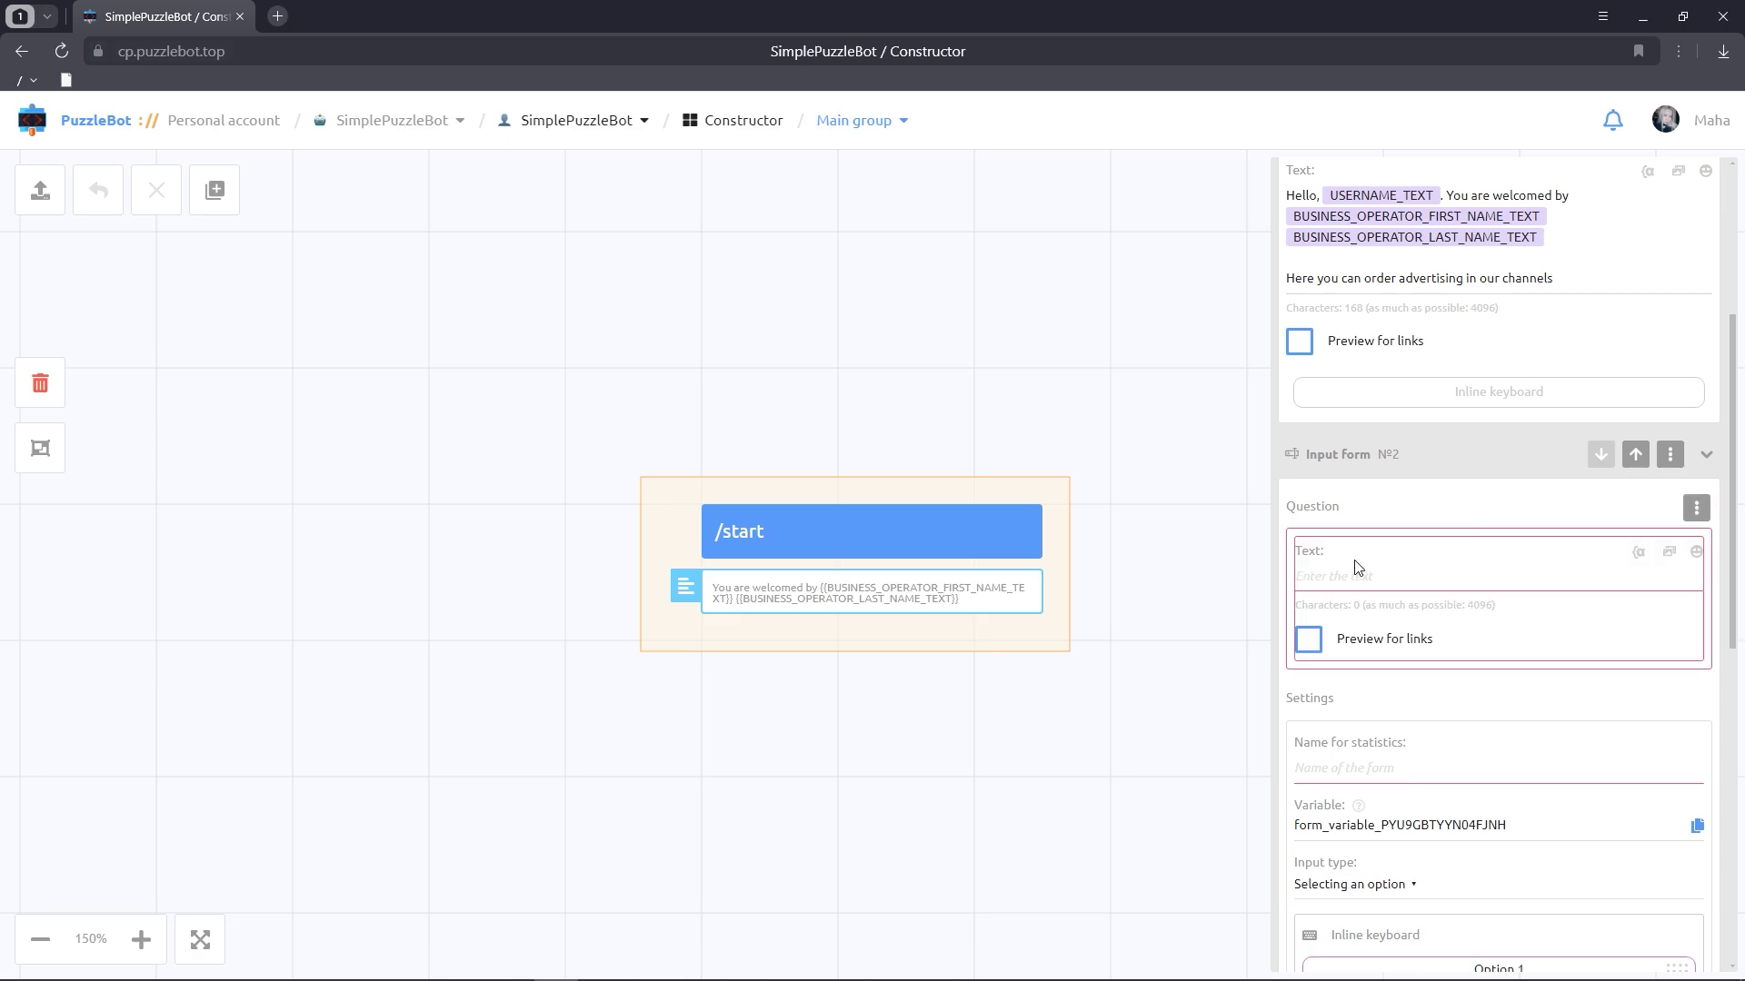
{"action": "type", "text": "In which"}
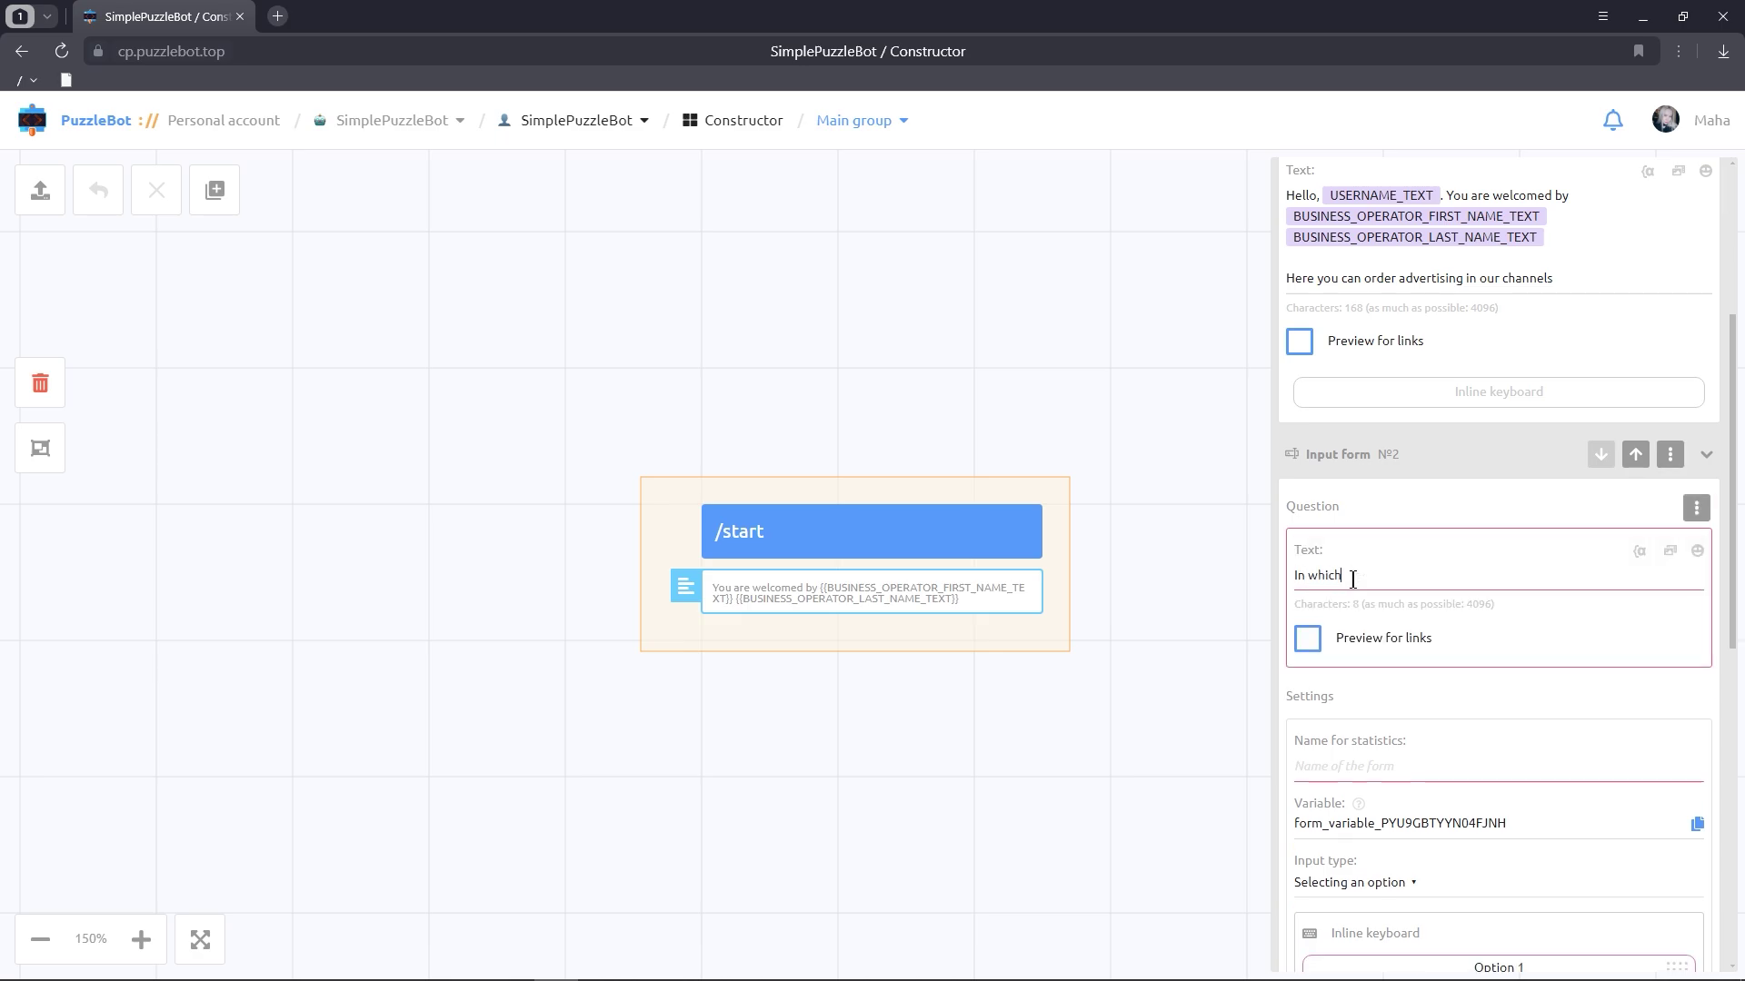
{"action": "type", "text": " channel do you want to buy ad?"}
{"action": "left_click", "coordinate": [1356, 768]}
{"action": "type", "text": "Channel"}
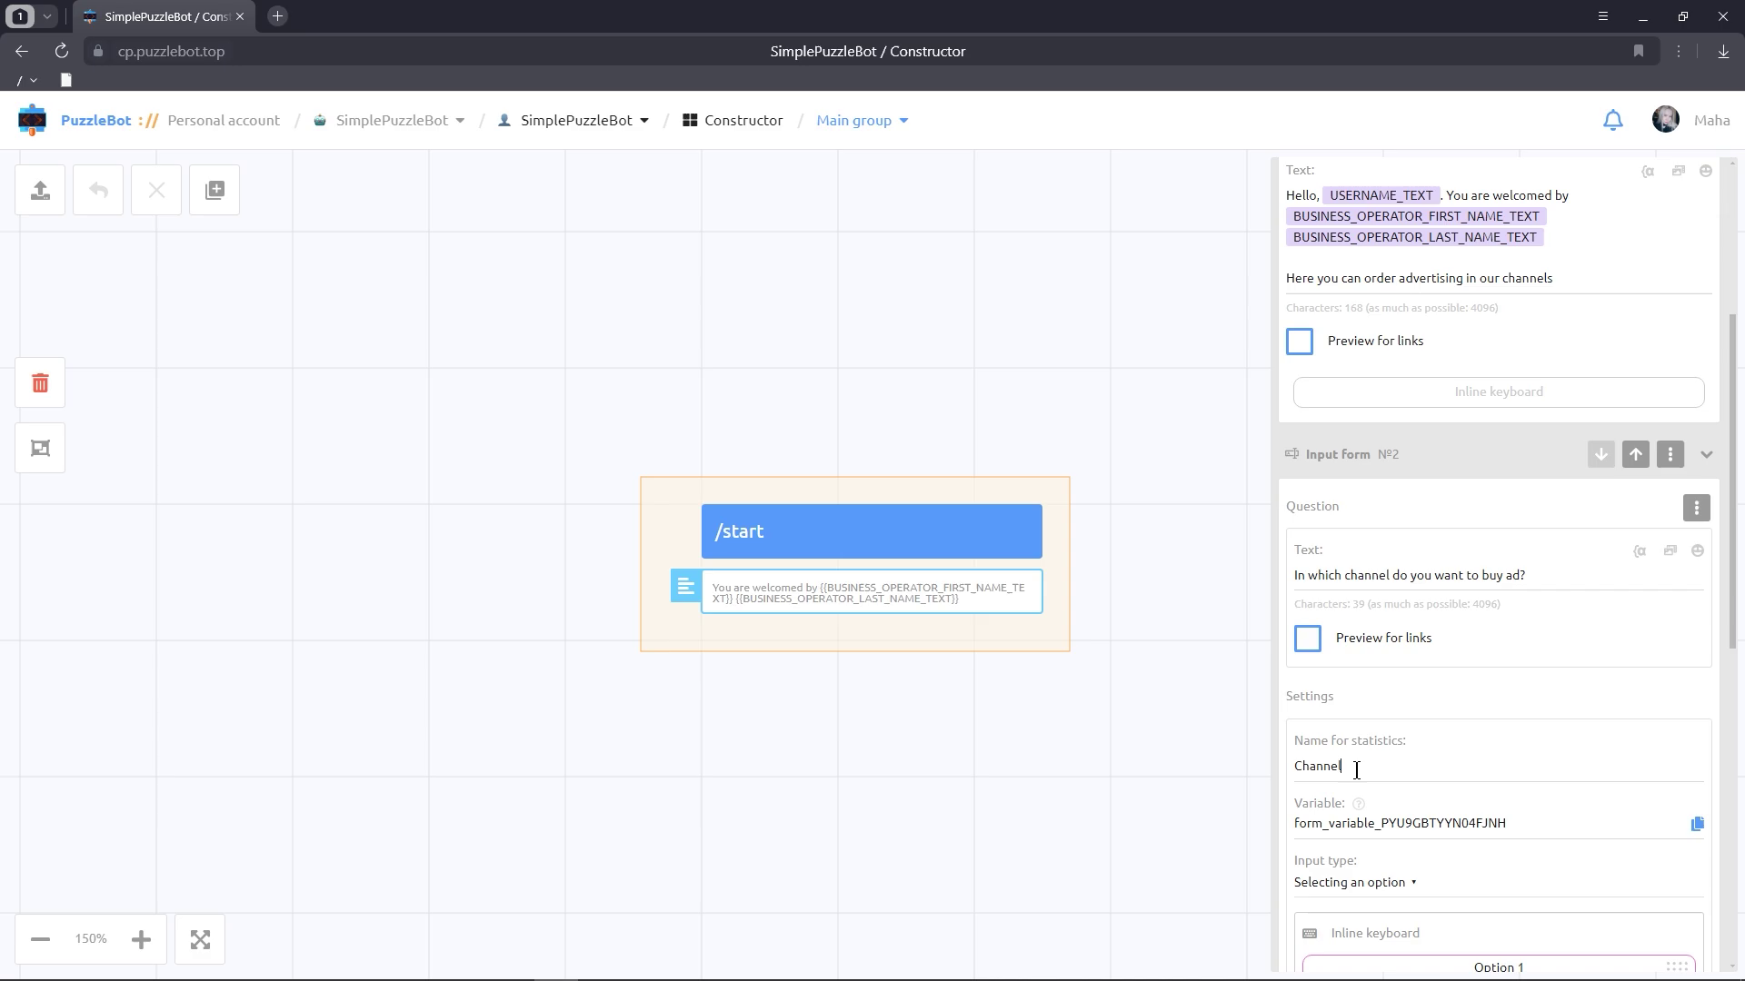
Rename the first answer option of the Channel form to Sport.
{"action": "scroll", "coordinate": [1355, 765], "scroll_direction": "down", "scroll_amount": 2}
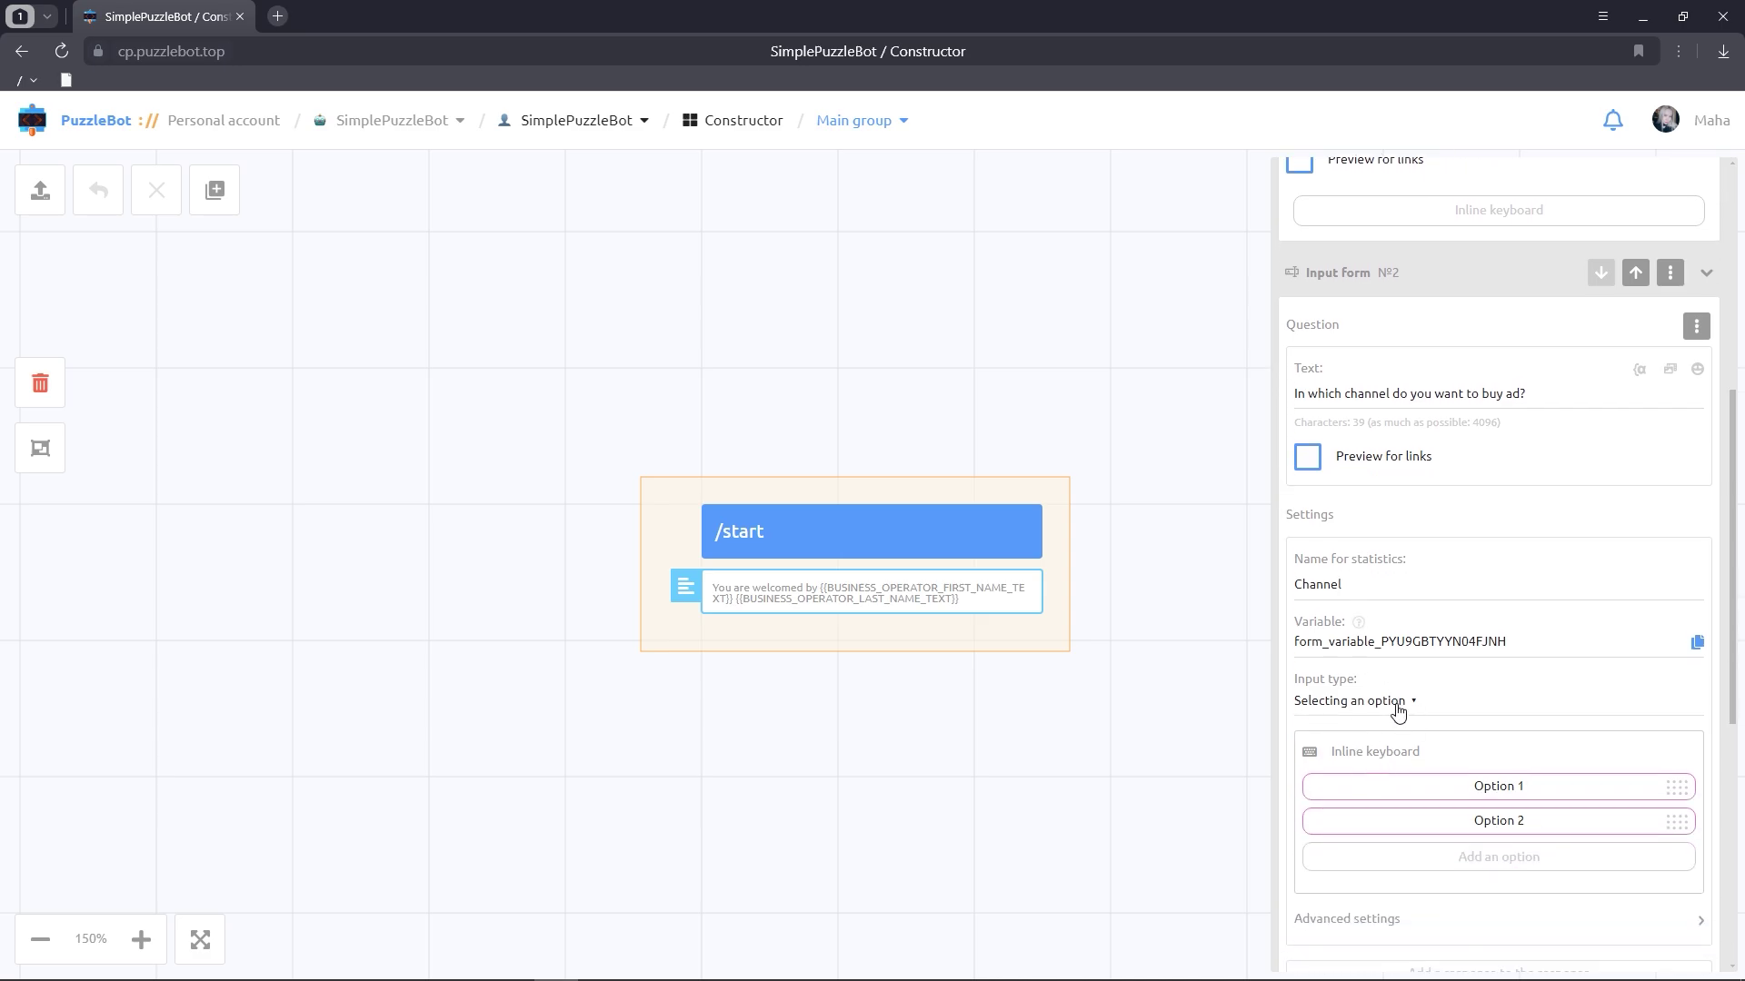
{"action": "left_click", "coordinate": [1505, 788]}
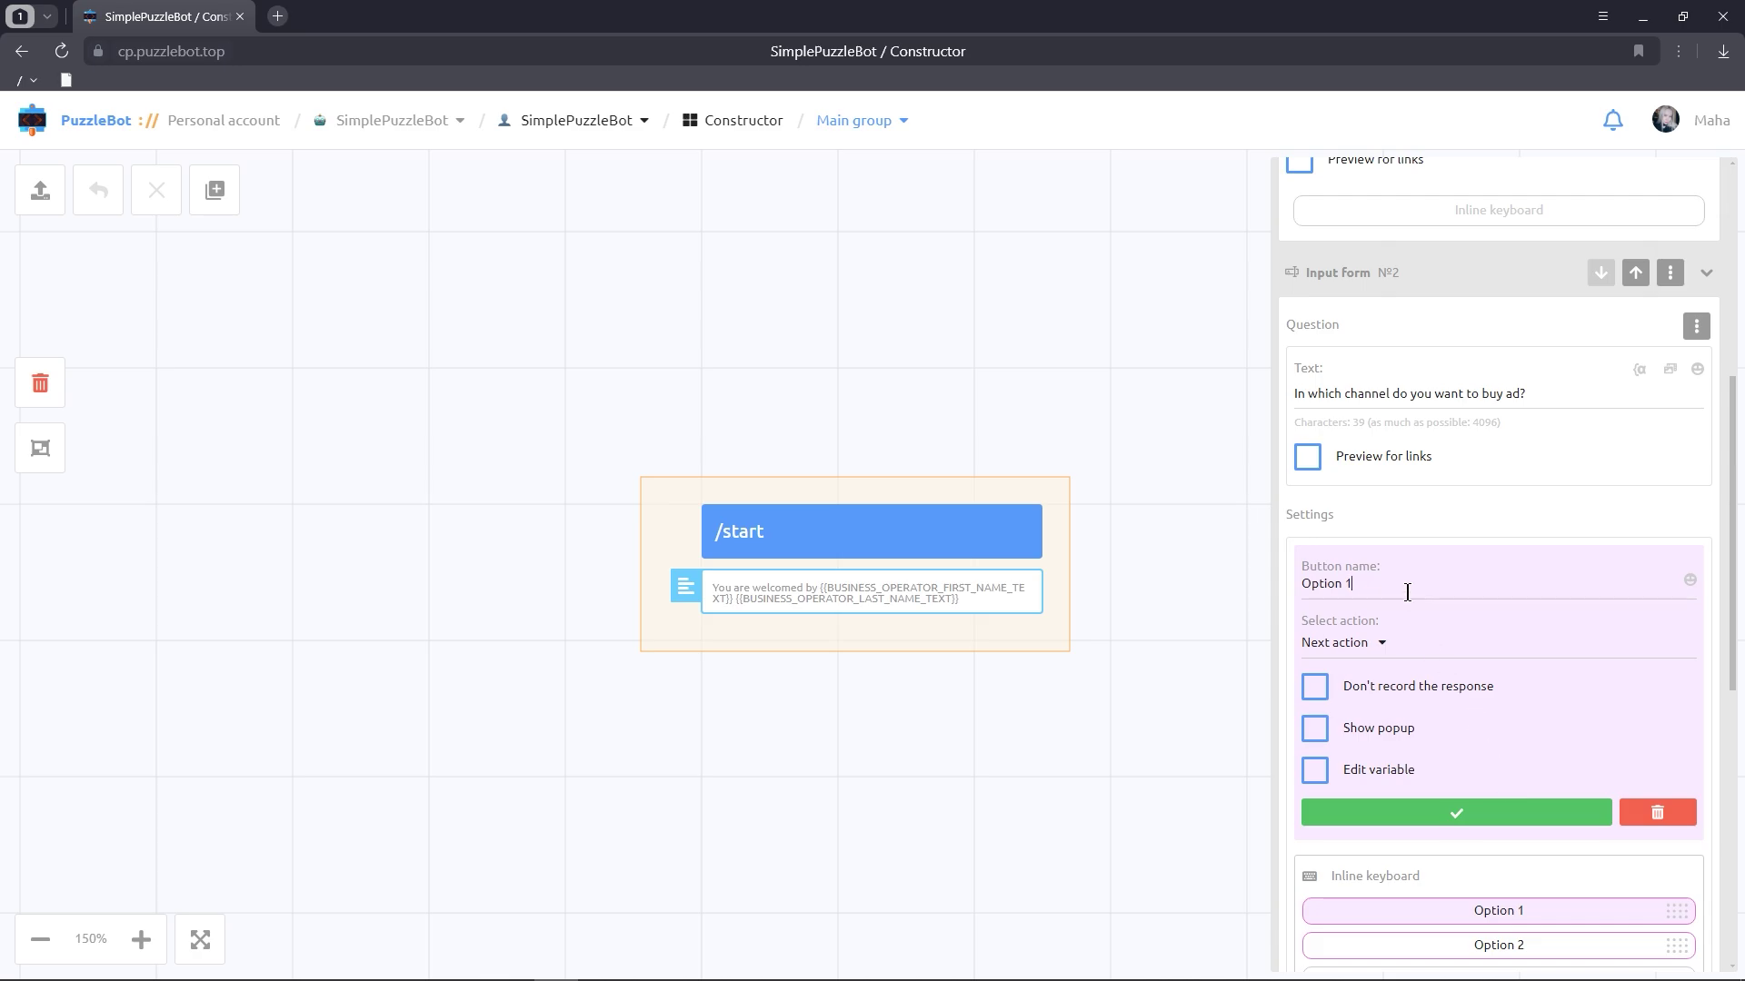
{"action": "key", "text": "BackSpace"}
{"action": "key", "text": "BackSpace"}
{"action": "key", "text": "BackSpace"}
{"action": "key", "text": "BackSpace"}
{"action": "key", "text": "BackSpace"}
{"action": "key", "text": "BackSpace"}
{"action": "key", "text": "BackSpace"}
{"action": "type", "text": "Sport"}
{"action": "left_click", "coordinate": [1413, 811]}
Rename the second answer option of the Channel form to News.
{"action": "scroll", "coordinate": [1413, 812], "scroll_direction": "down", "scroll_amount": 1}
{"action": "left_click", "coordinate": [1432, 728]}
{"action": "left_click", "coordinate": [1398, 491]}
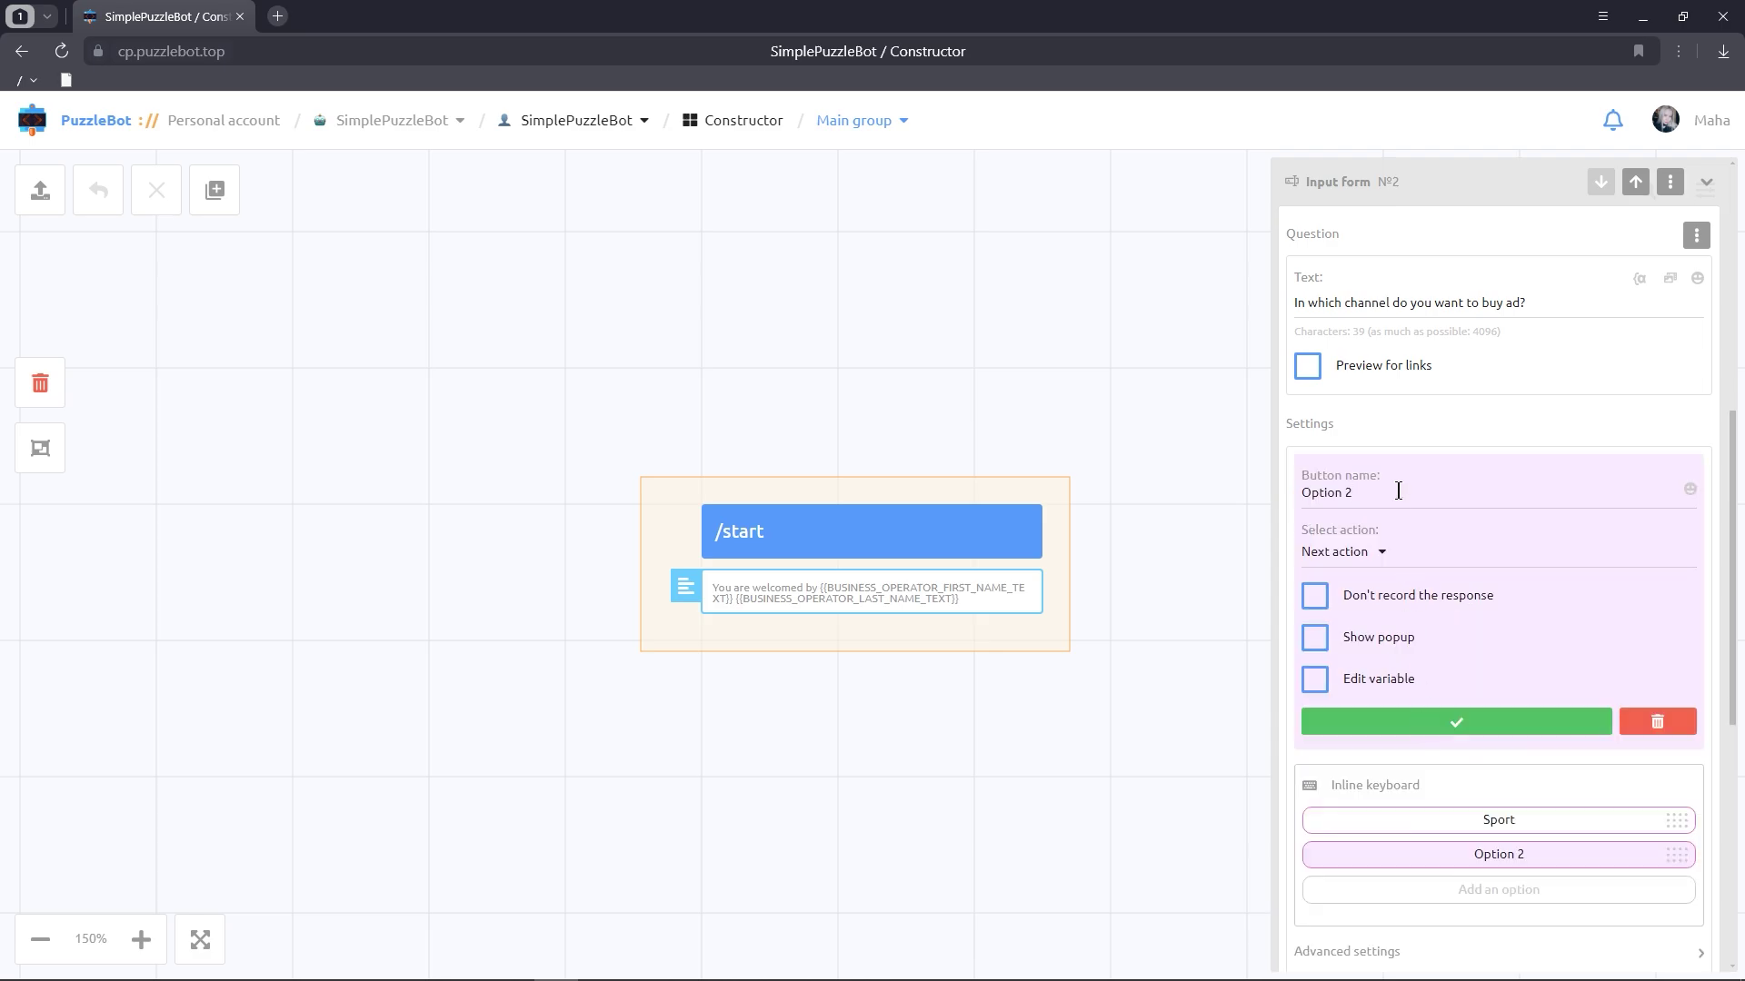
{"action": "key", "text": "BackSpace"}
{"action": "key", "text": "BackSpace"}
{"action": "key", "text": "BackSpace"}
{"action": "key", "text": "BackSpace"}
{"action": "key", "text": "BackSpace"}
{"action": "key", "text": "BackSpace"}
{"action": "key", "text": "BackSpace"}
{"action": "key", "text": "BackSpace"}
{"action": "type", "text": "New"}
{"action": "left_click", "coordinate": [1404, 722]}
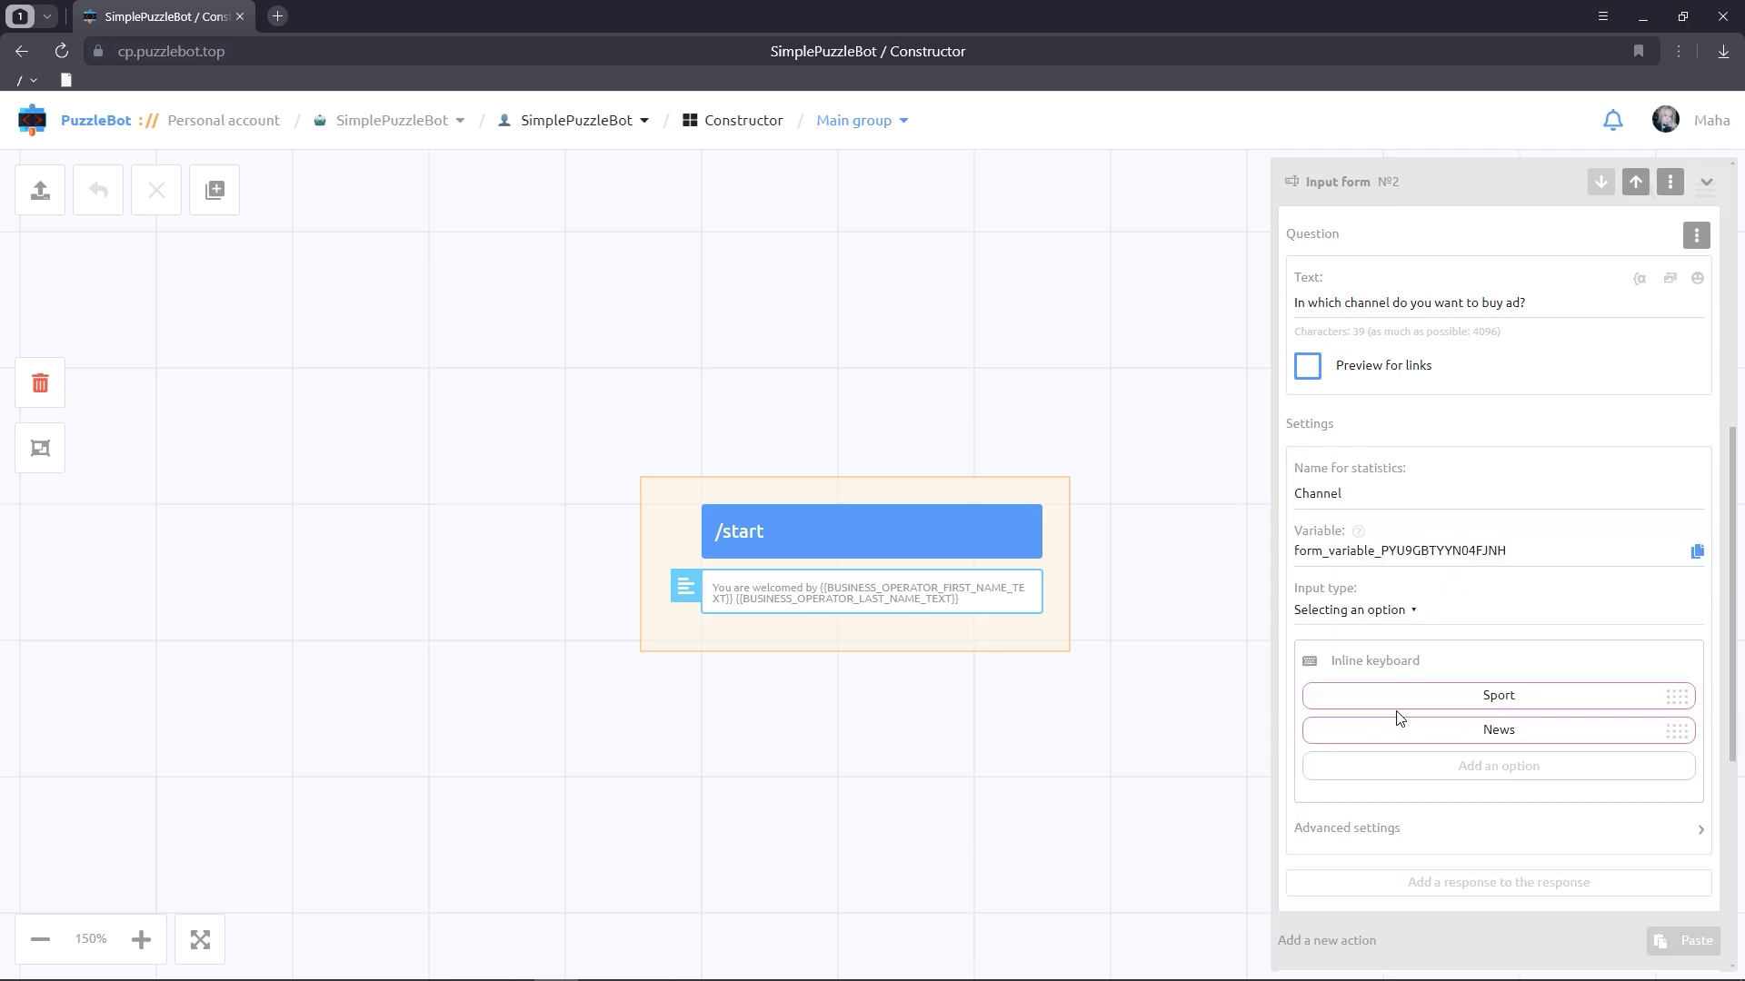
Add a third answer option named Business to the Channel form.
{"action": "left_click", "coordinate": [1421, 768]}
{"action": "left_click", "coordinate": [1423, 771]}
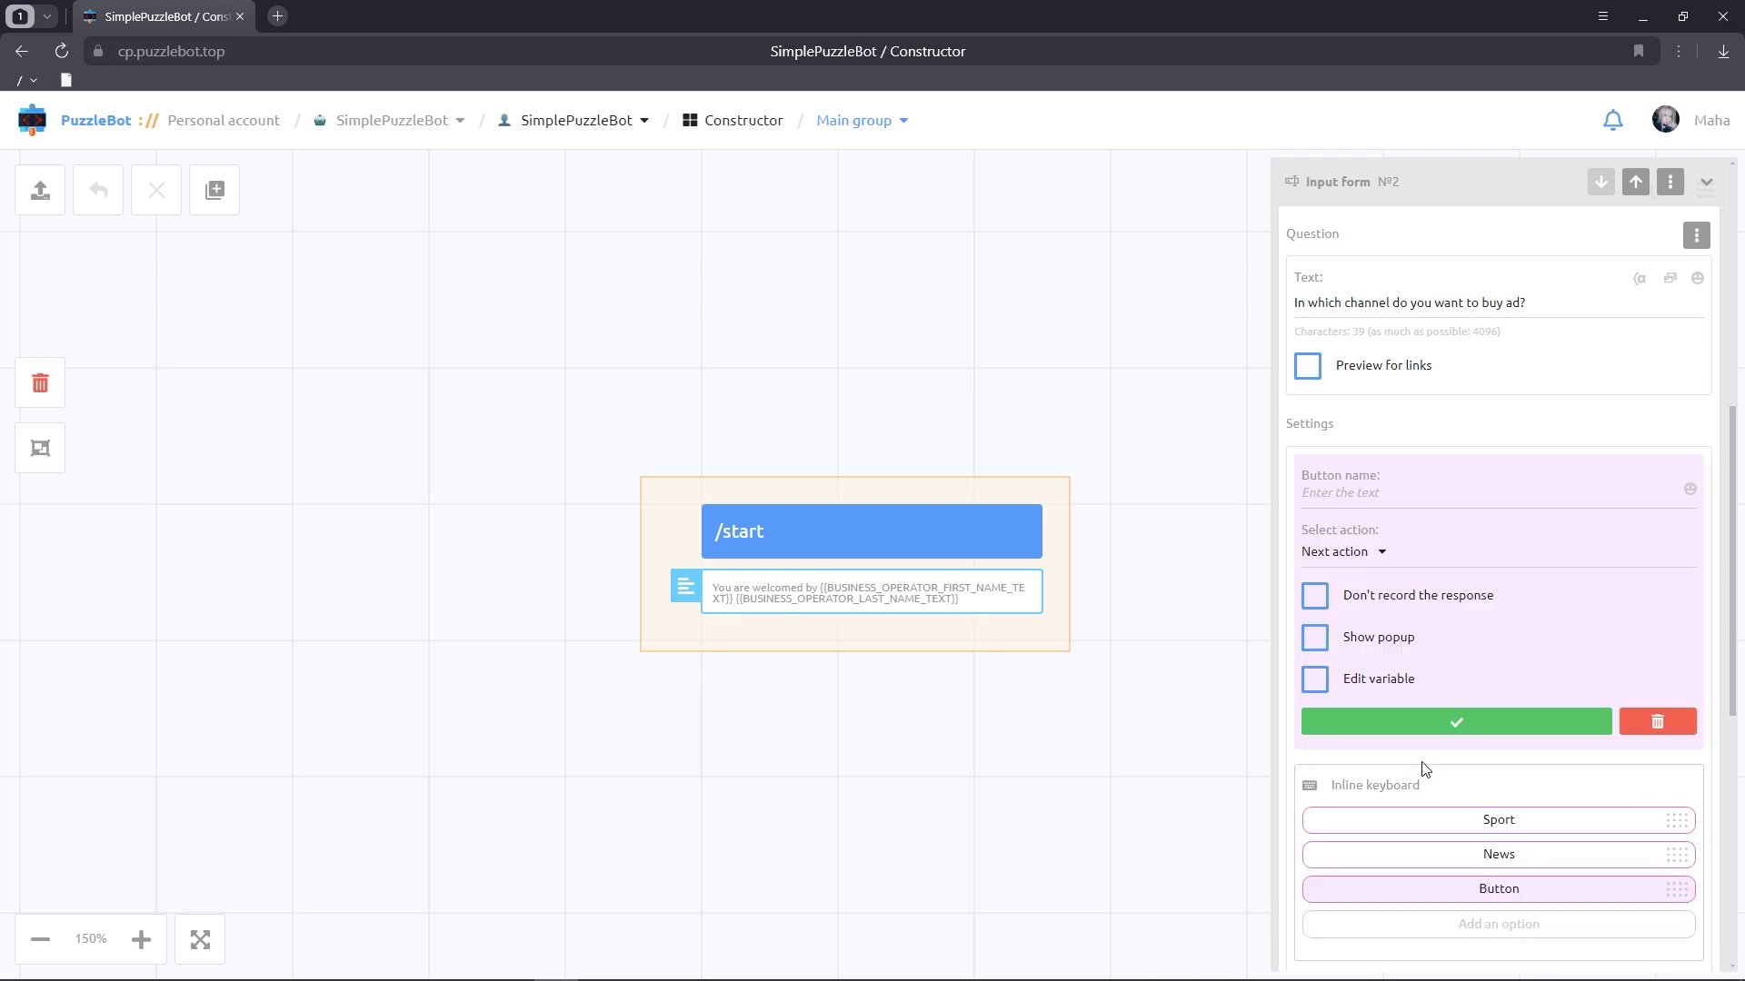
{"action": "left_click", "coordinate": [1385, 483]}
{"action": "type", "text": "Business"}
{"action": "left_click", "coordinate": [1385, 722]}
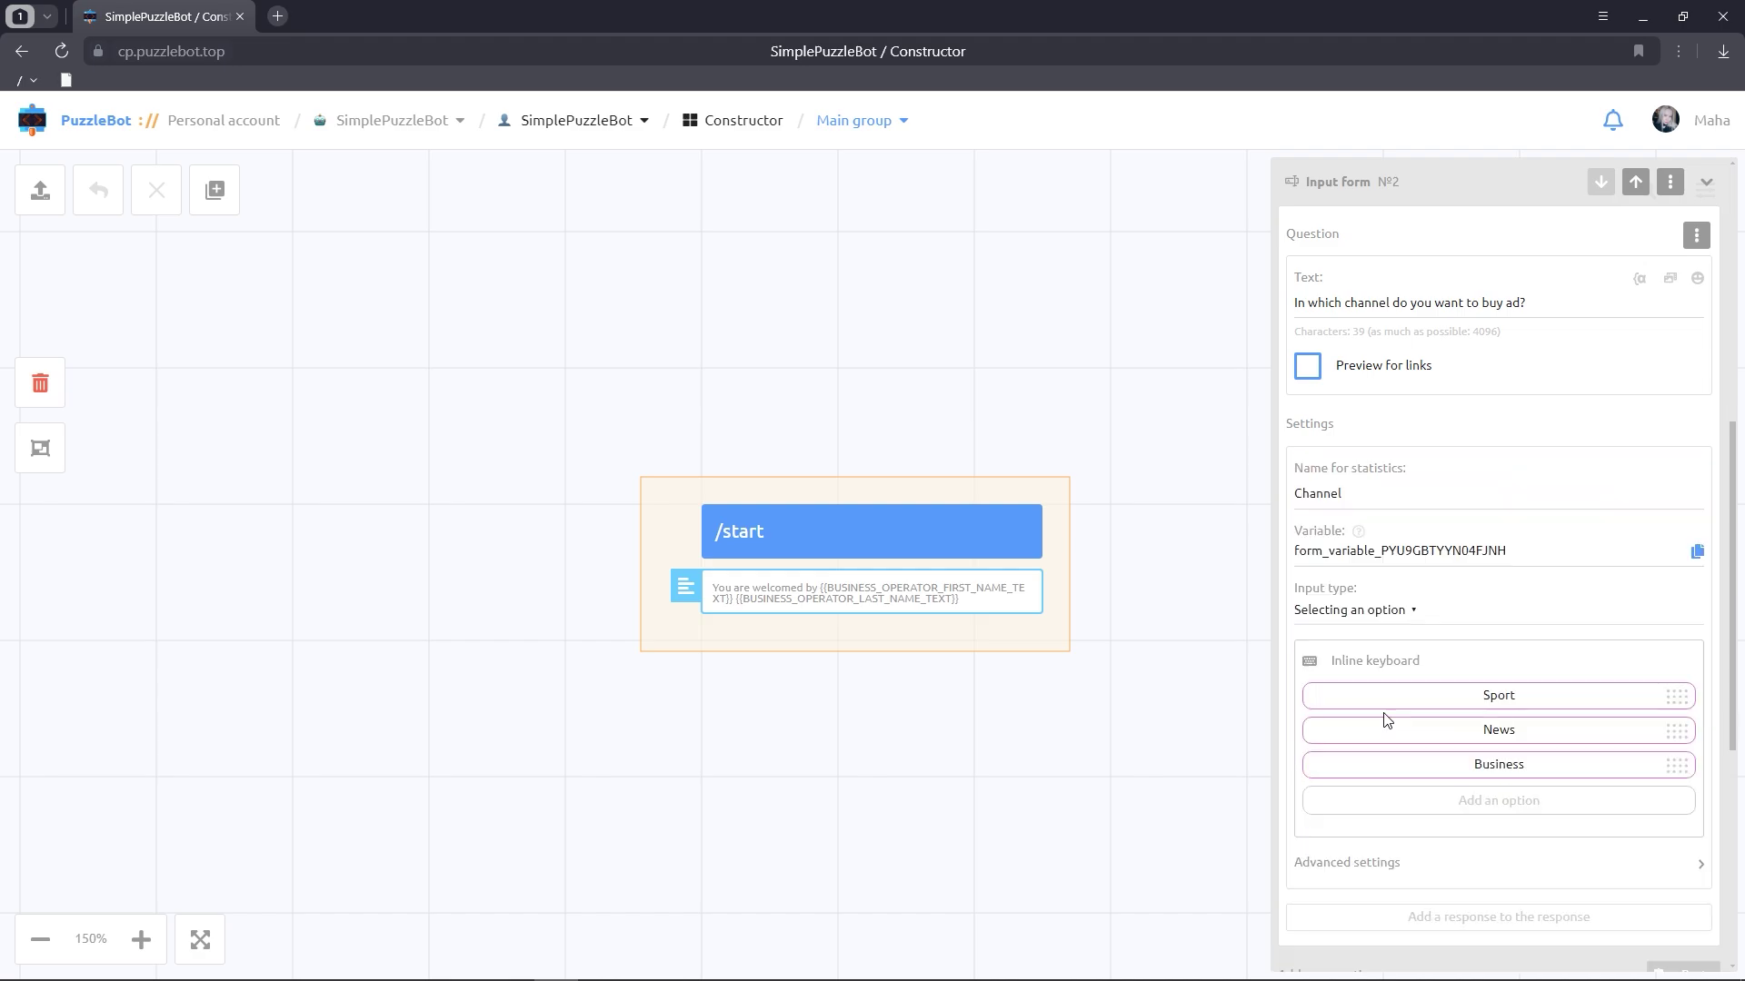
Add a second input form with the text question "Choose a desired date for ad" and name it "Date for ad" for statistics.
{"action": "scroll", "coordinate": [1386, 720], "scroll_direction": "down", "scroll_amount": 5}
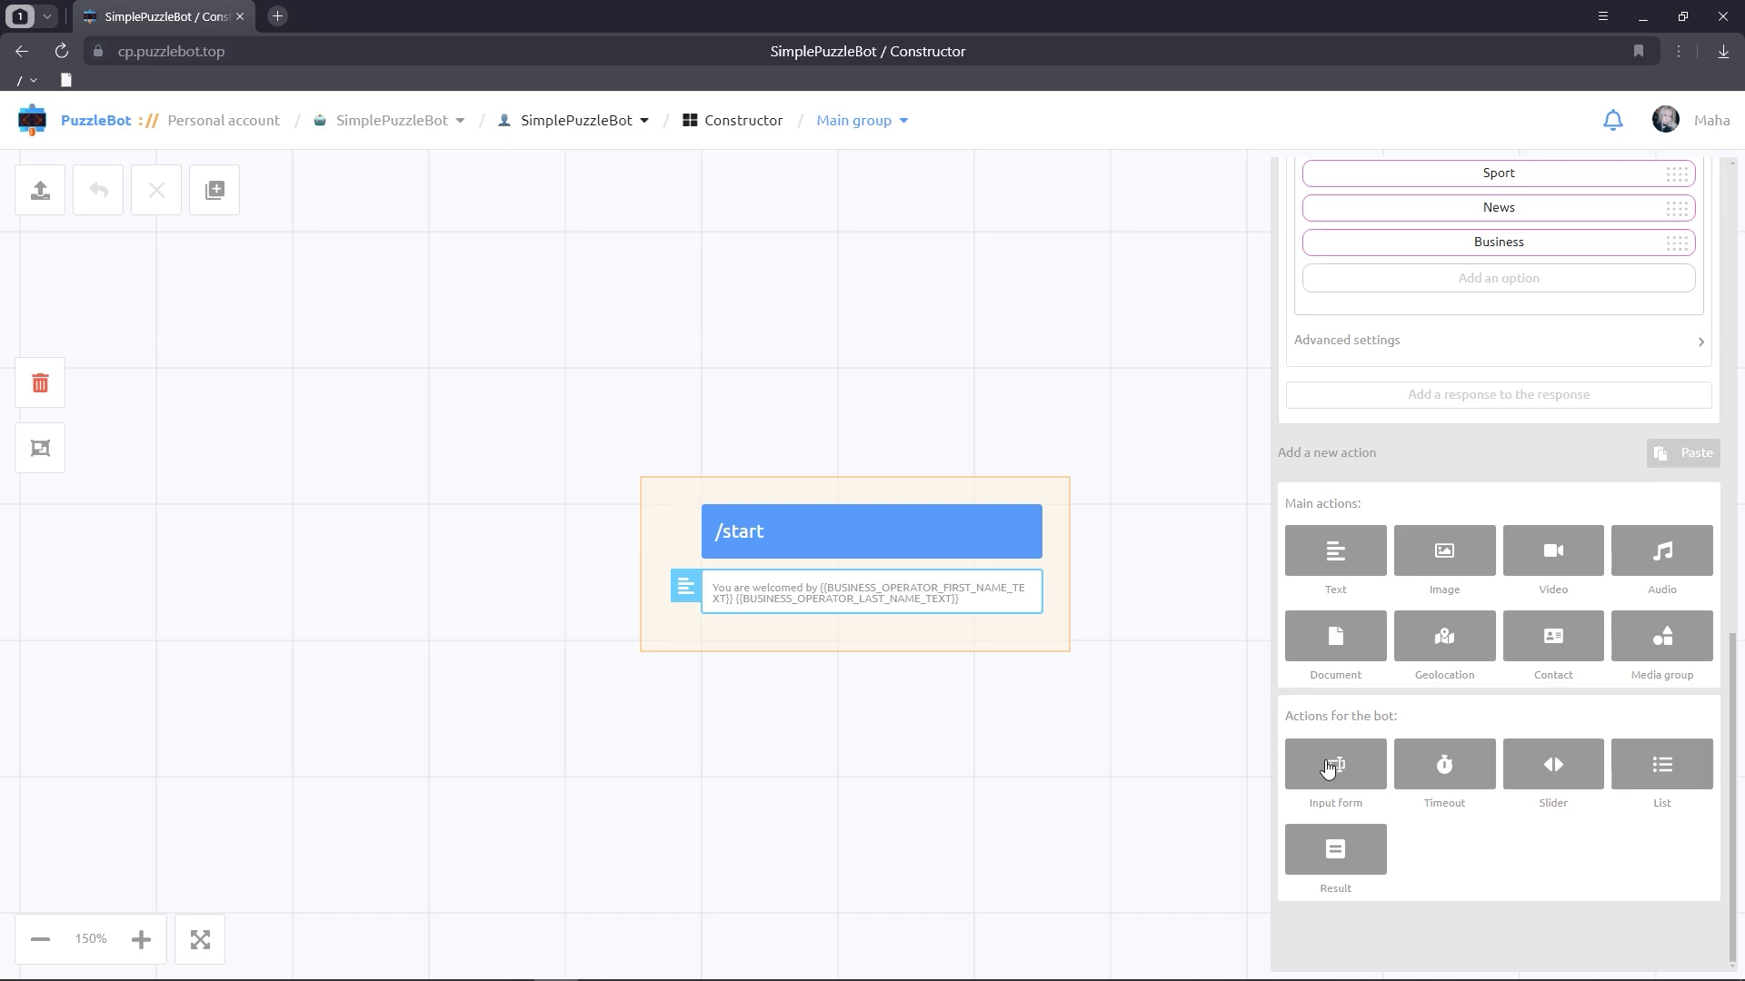
{"action": "left_click", "coordinate": [1327, 765]}
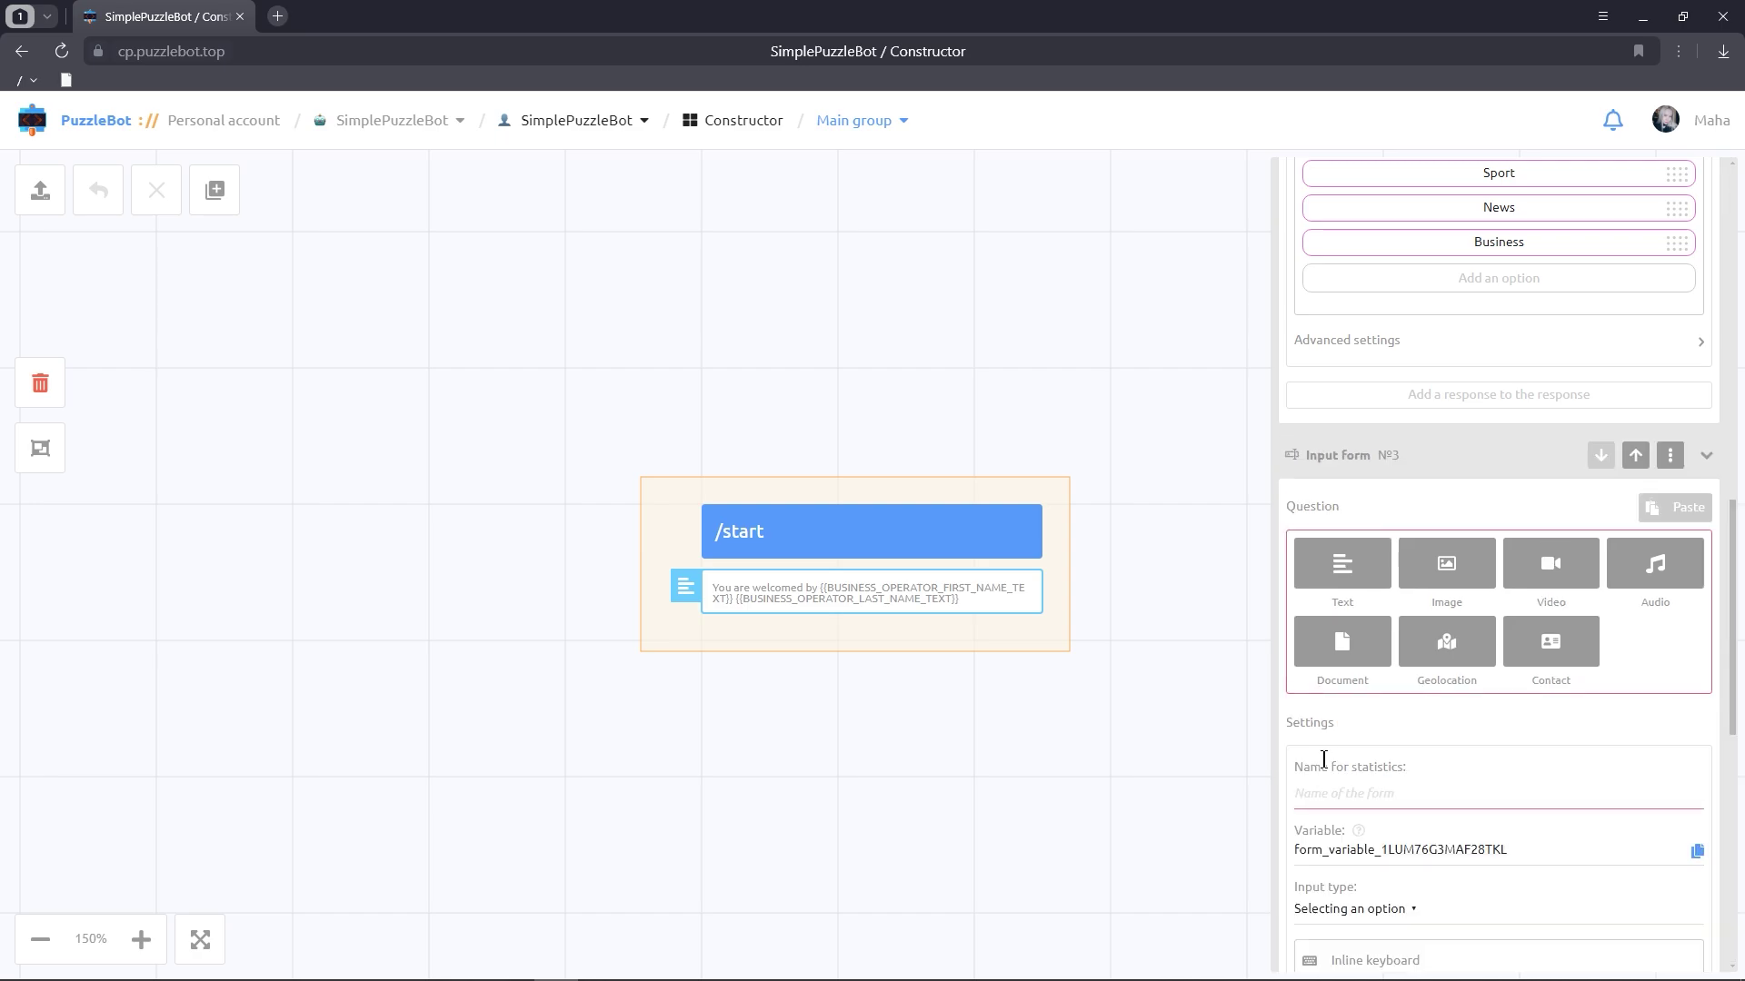
{"action": "left_click", "coordinate": [1356, 578]}
{"action": "type", "text": "Cho"}
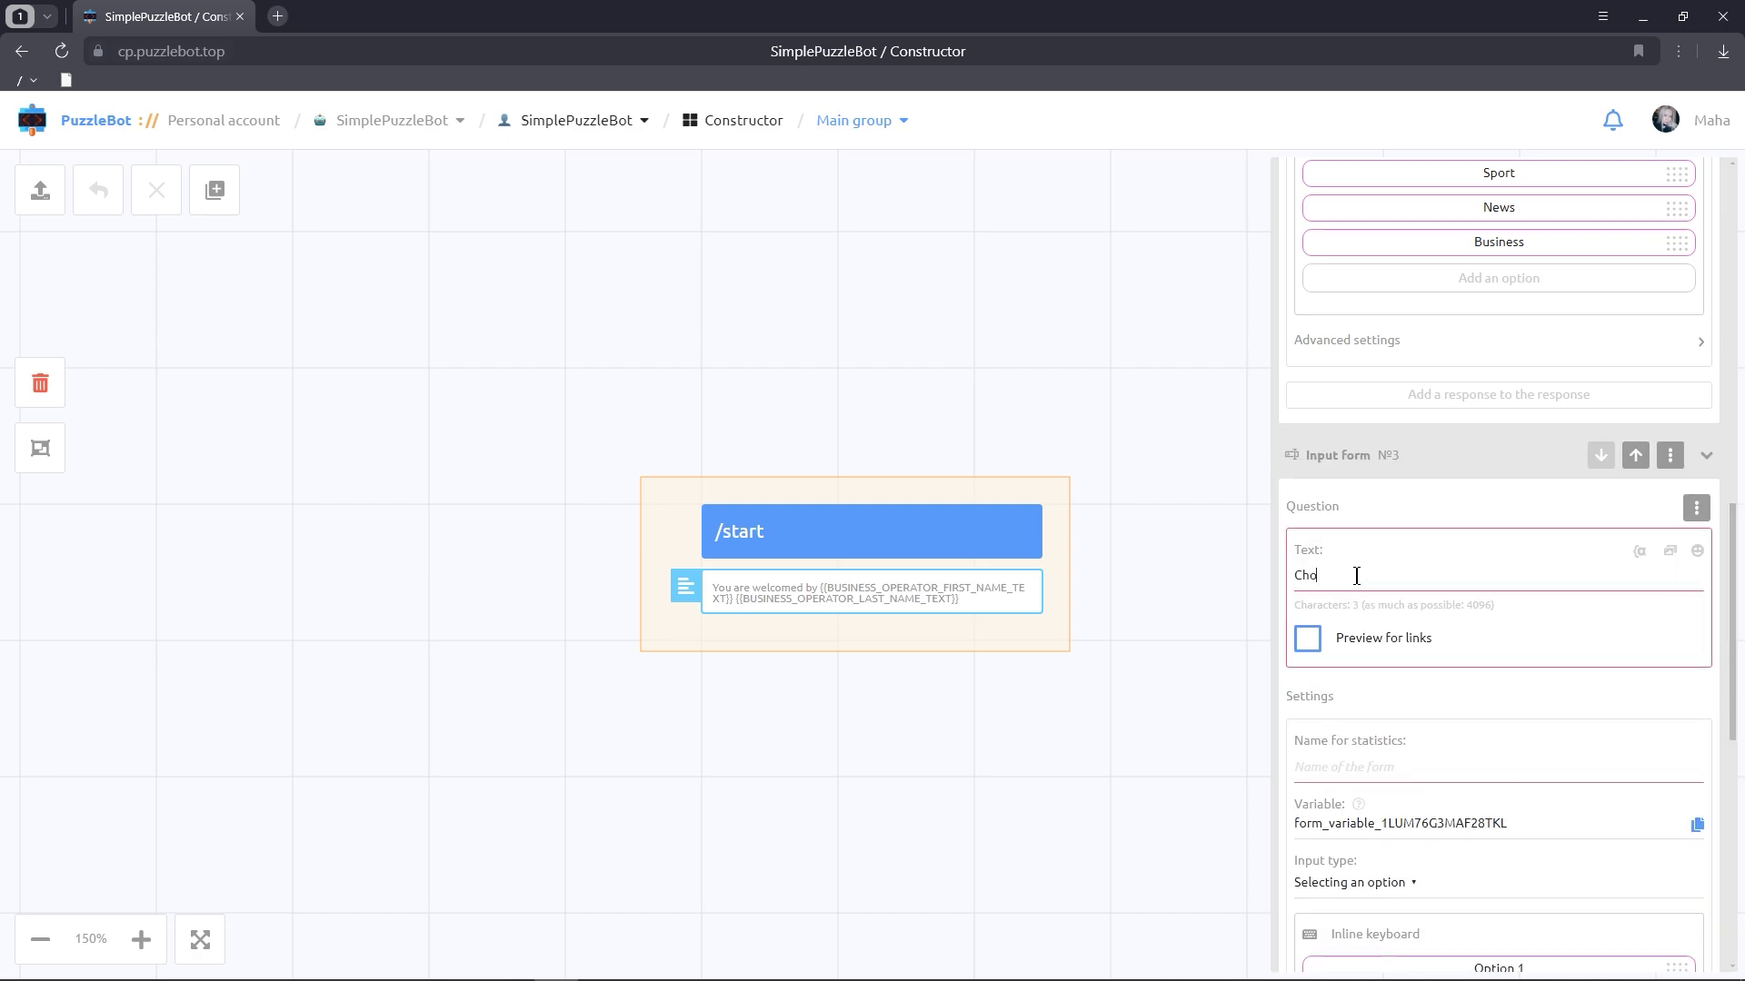
{"action": "type", "text": "ose a desired date for ad"}
{"action": "left_click", "coordinate": [1360, 766]}
{"action": "type", "text": "Dat"}
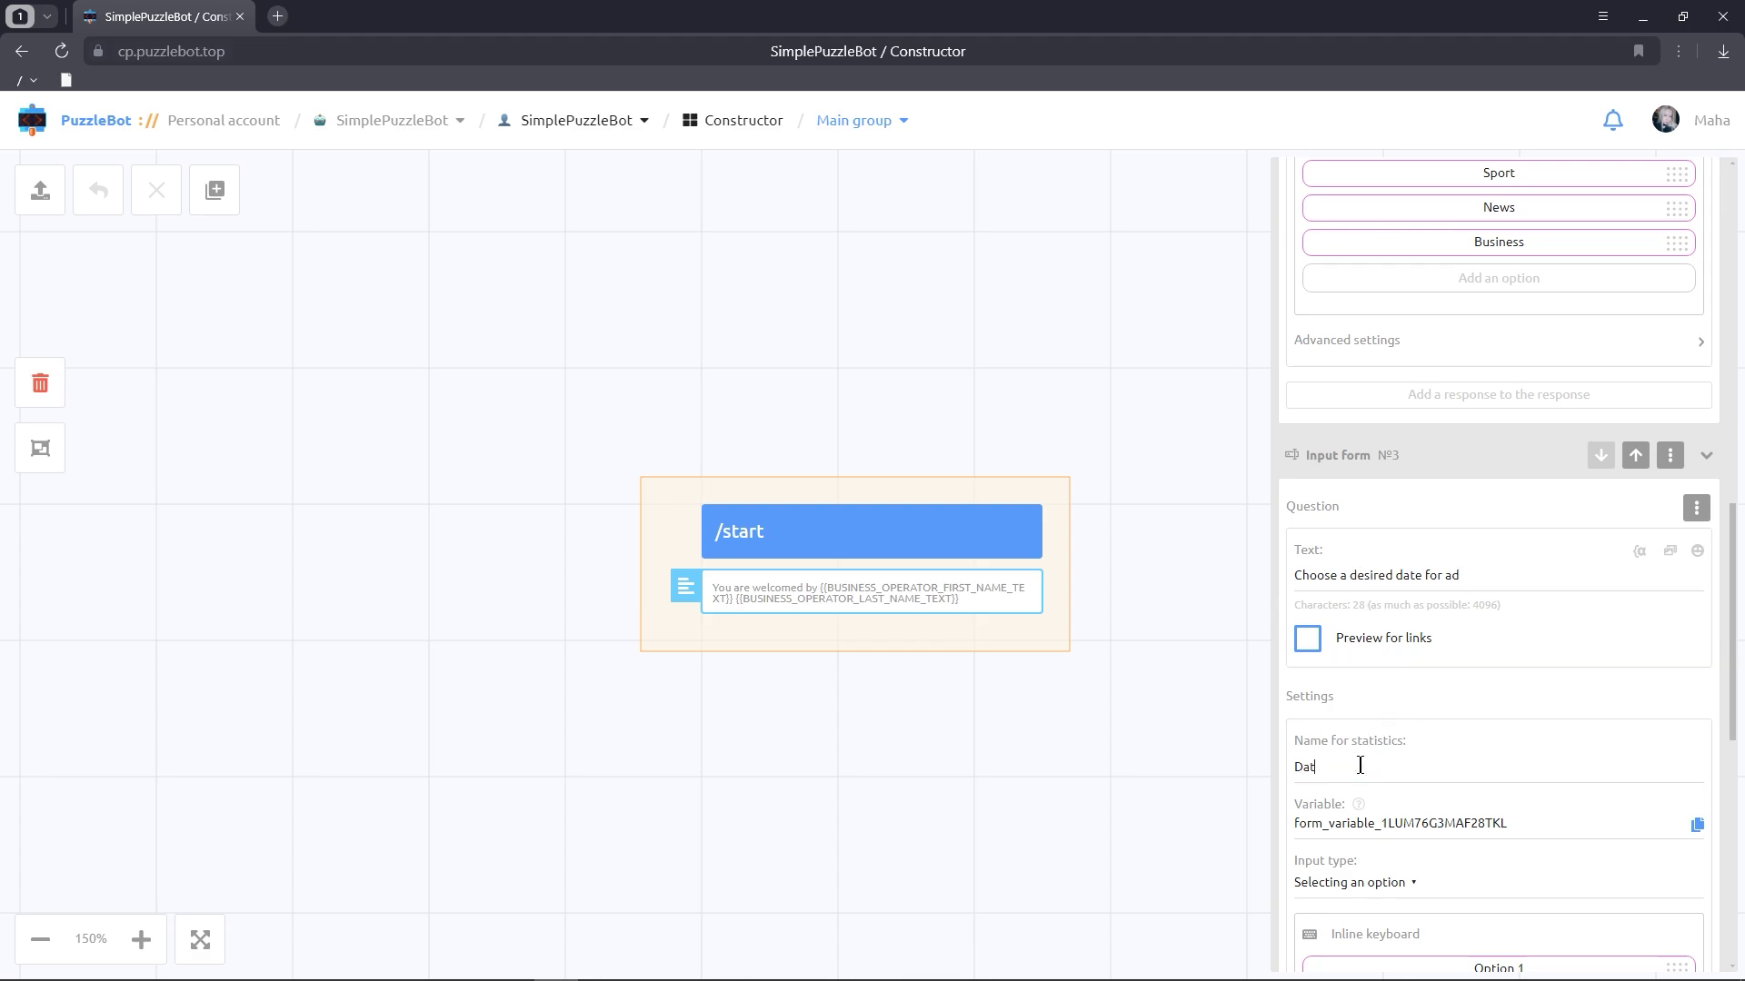
{"action": "type", "text": "e for ad"}
Set the date form's input type to The calendar and enable No date selection for dates from the past.
{"action": "scroll", "coordinate": [1360, 766], "scroll_direction": "down", "scroll_amount": 3}
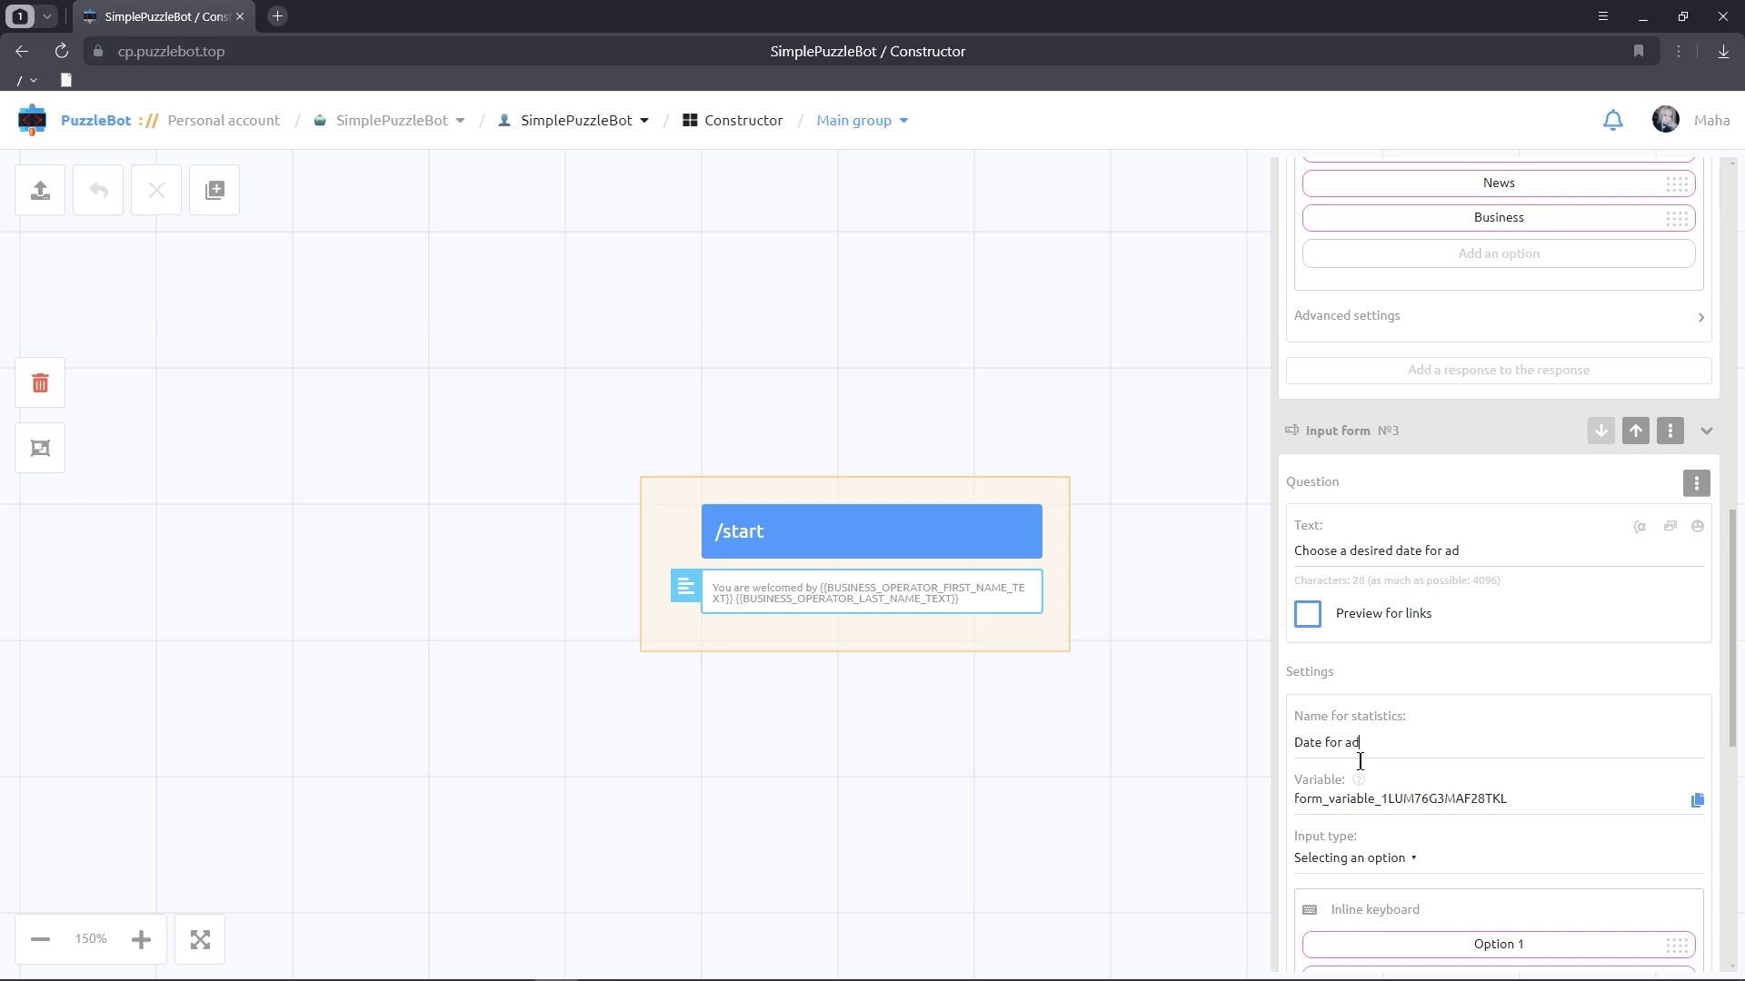
{"action": "left_click", "coordinate": [1374, 612]}
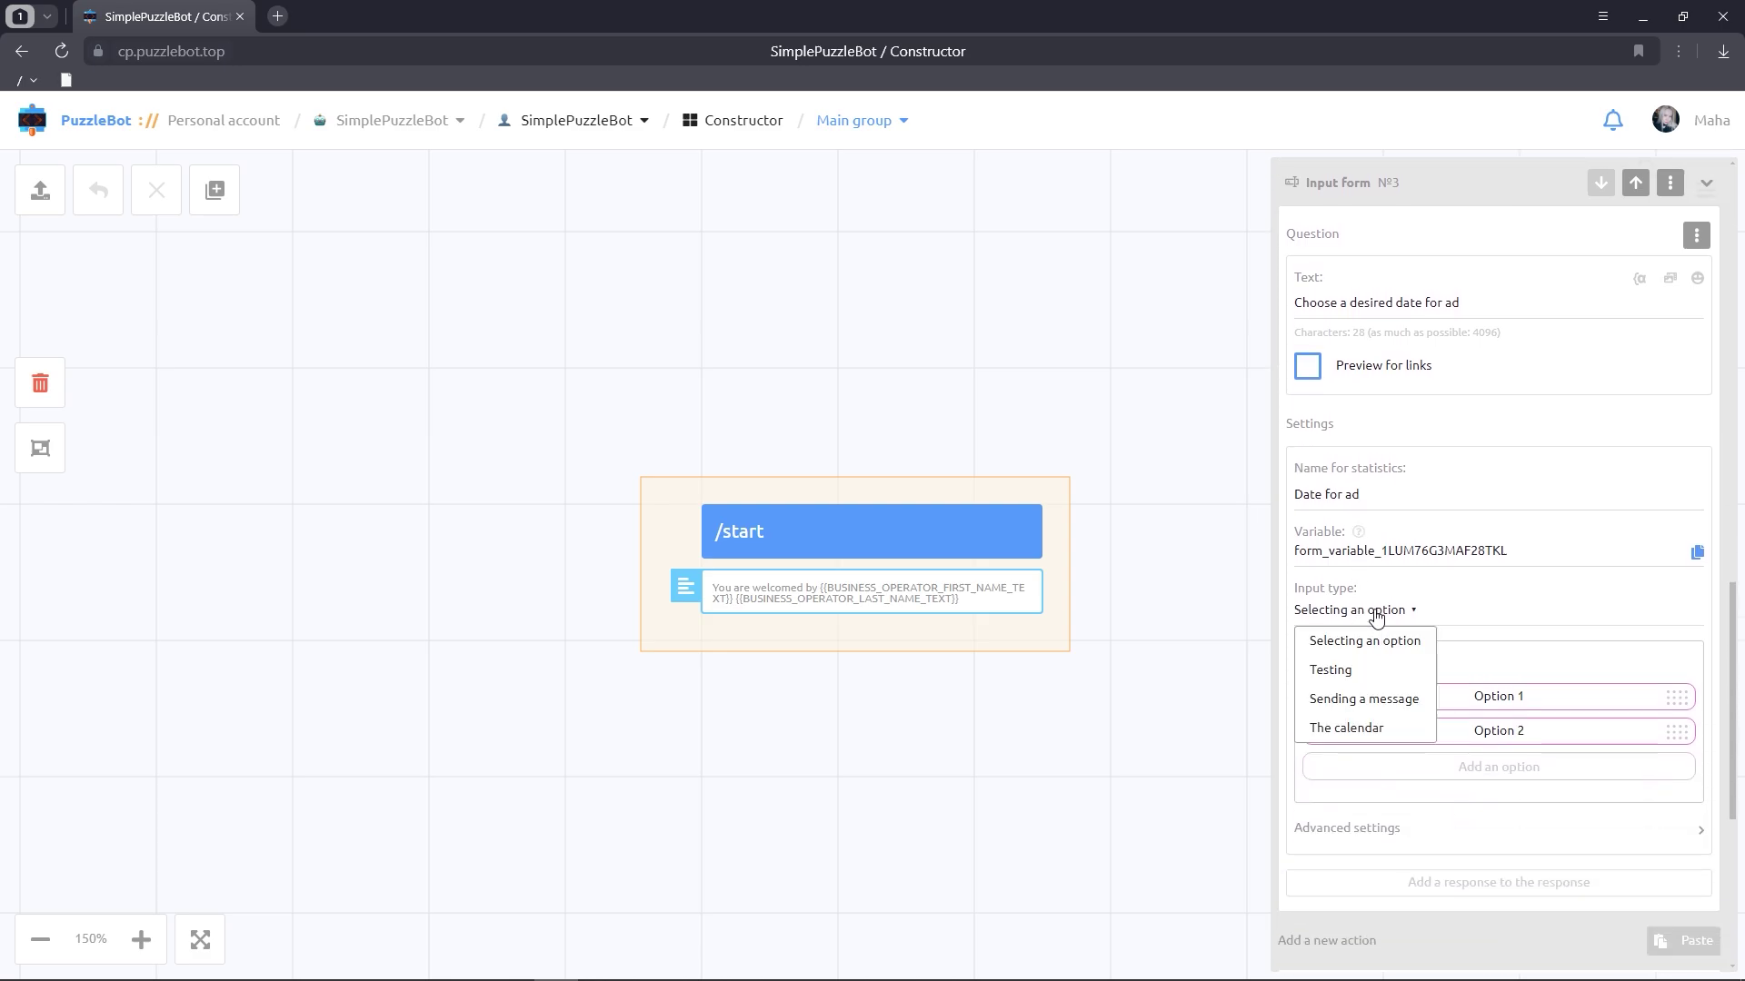
{"action": "left_click", "coordinate": [1341, 730]}
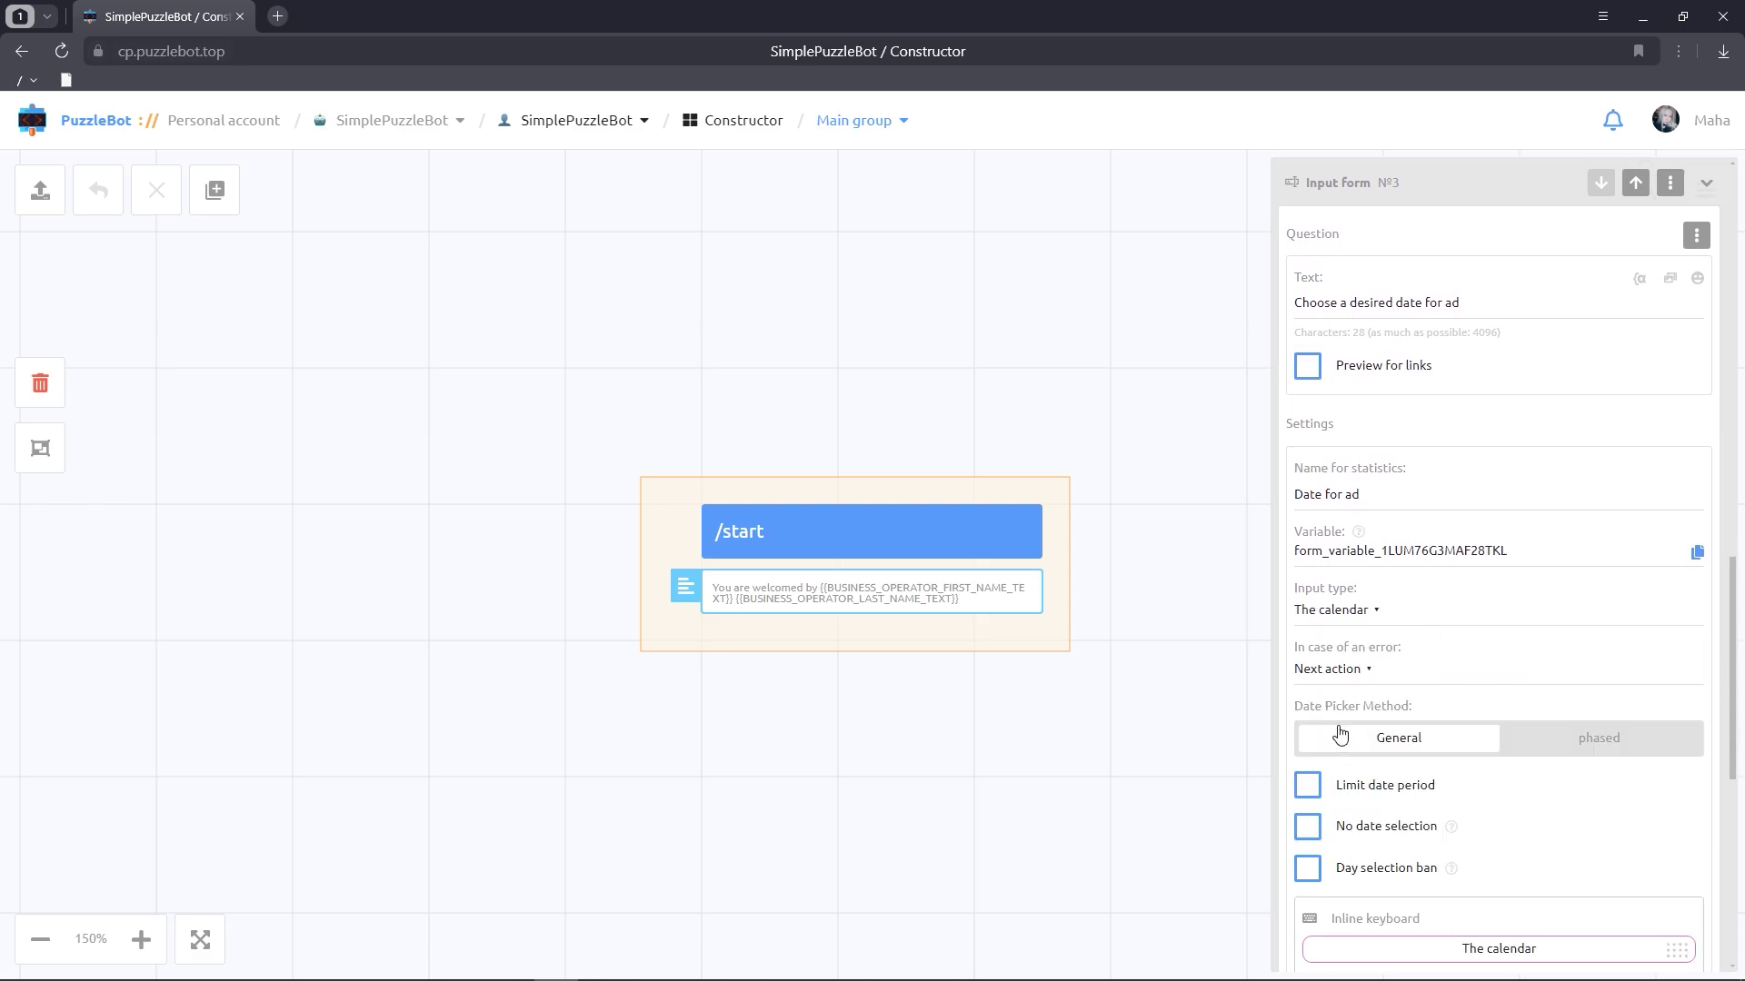
{"action": "scroll", "coordinate": [1339, 732], "scroll_direction": "down", "scroll_amount": 2}
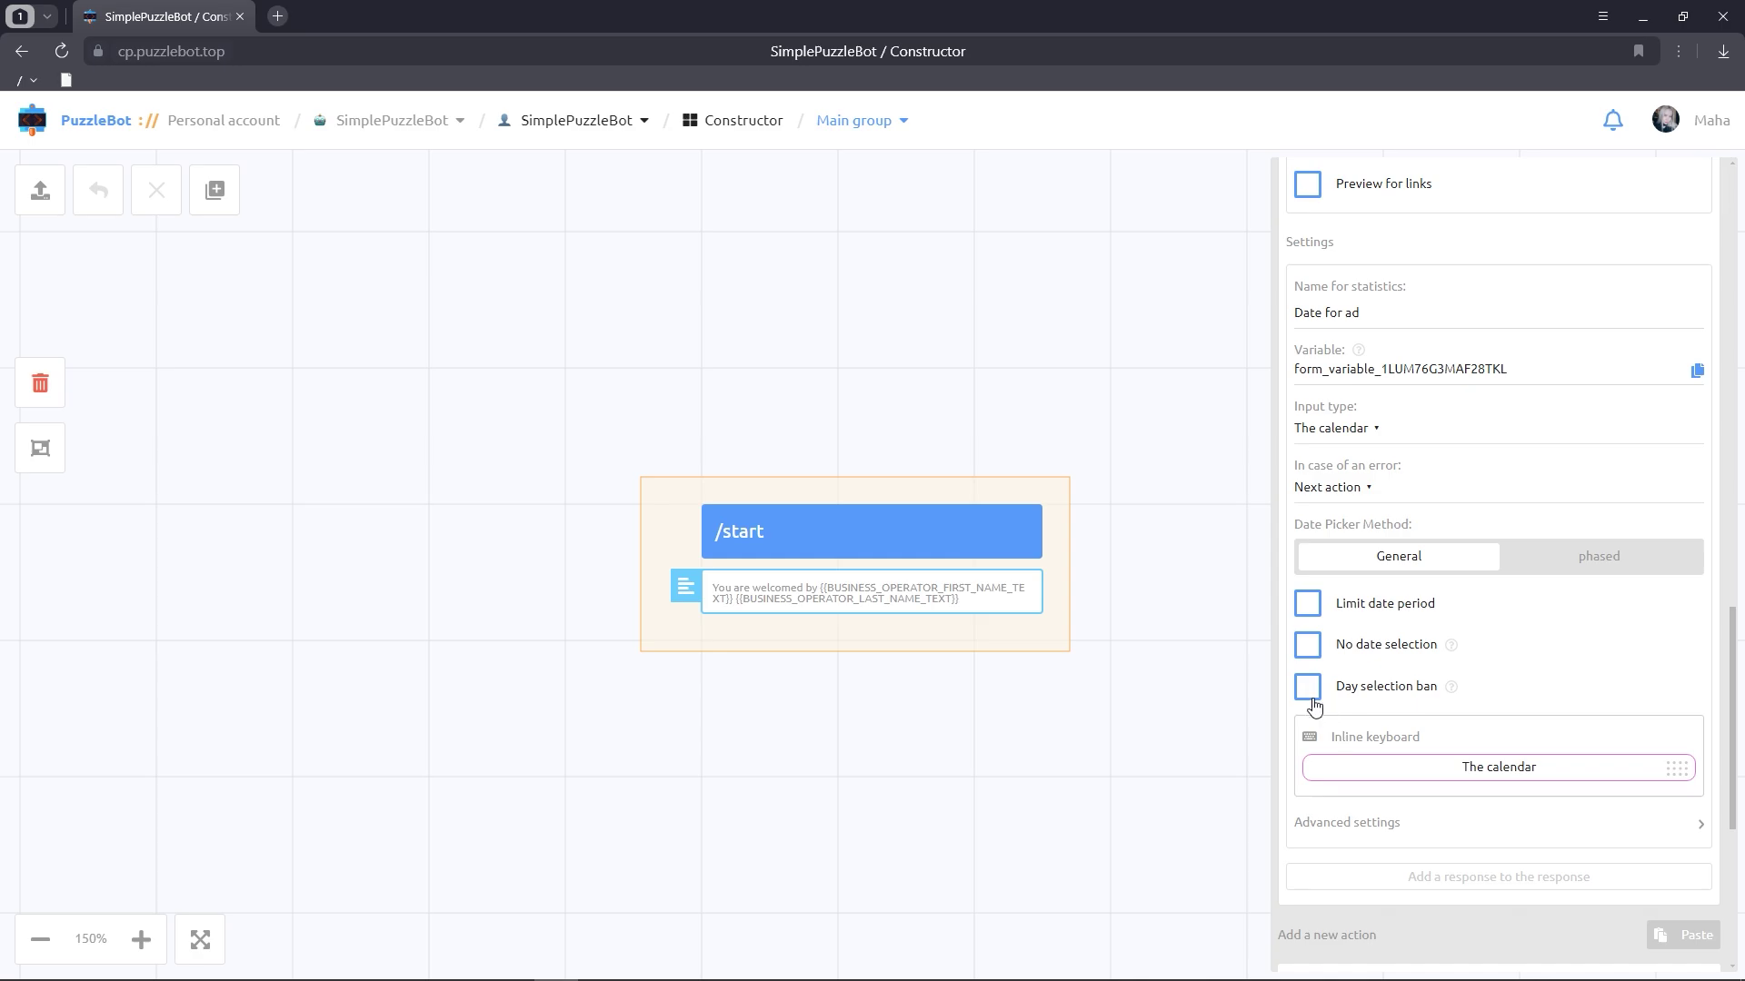
{"action": "left_click", "coordinate": [1309, 646]}
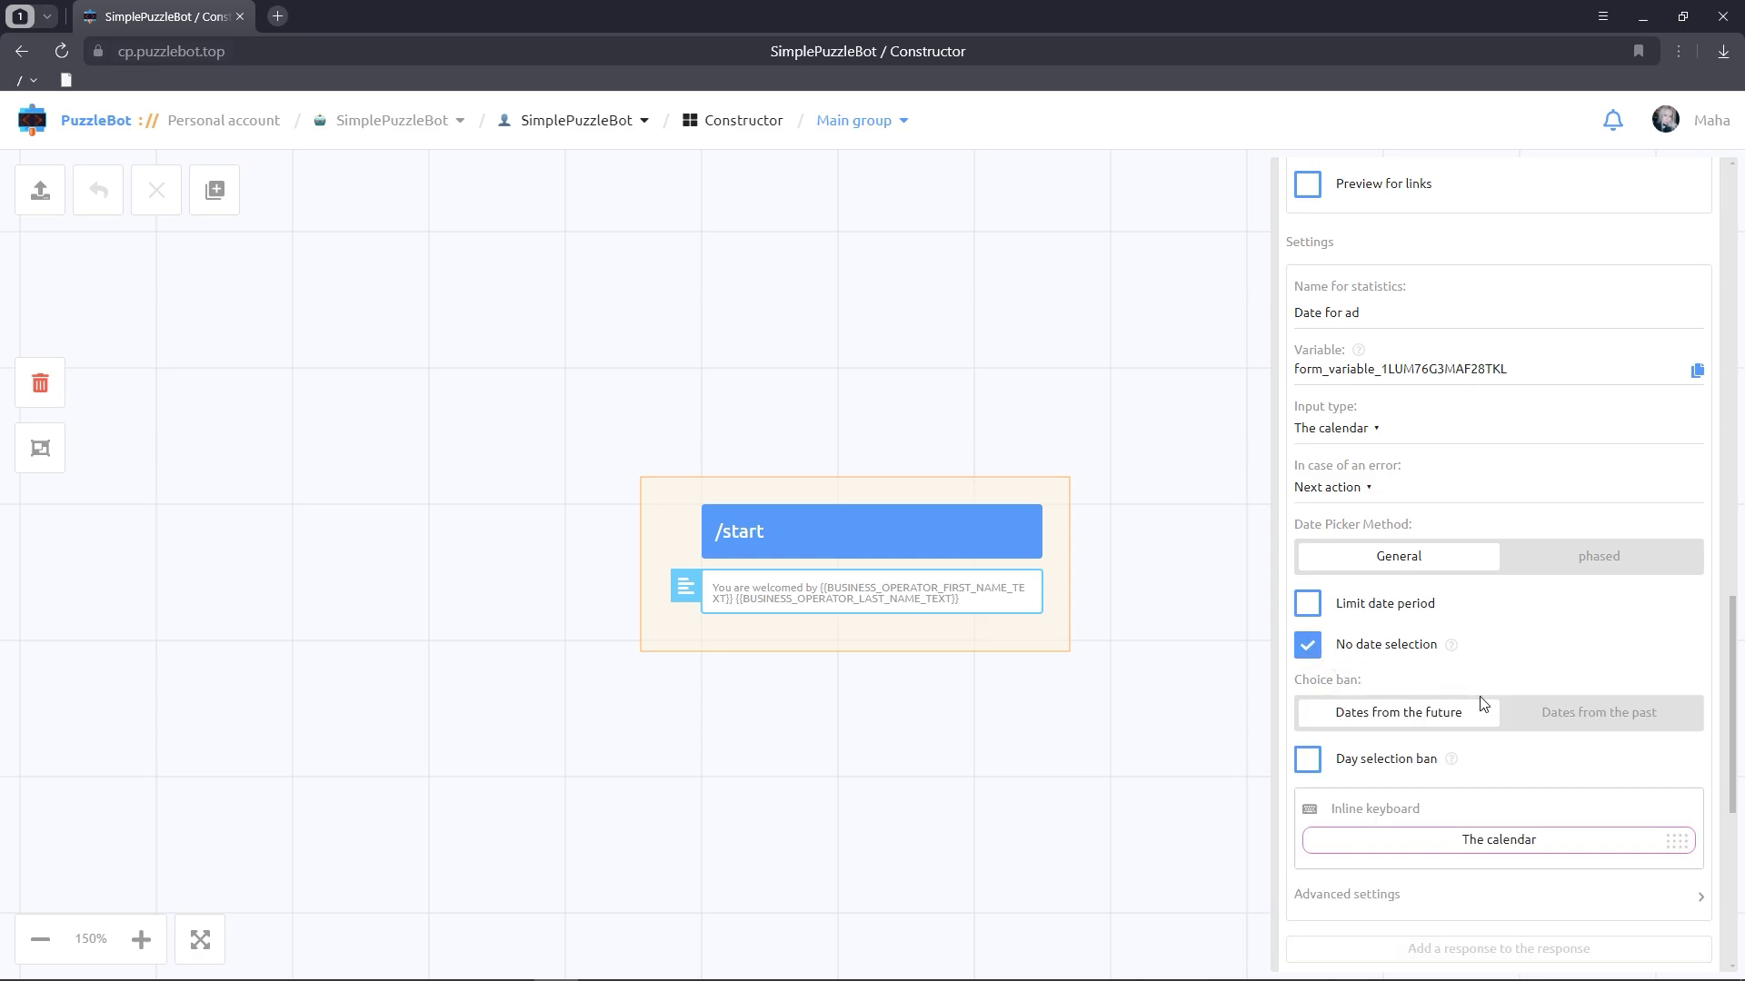
{"action": "left_click", "coordinate": [1588, 723]}
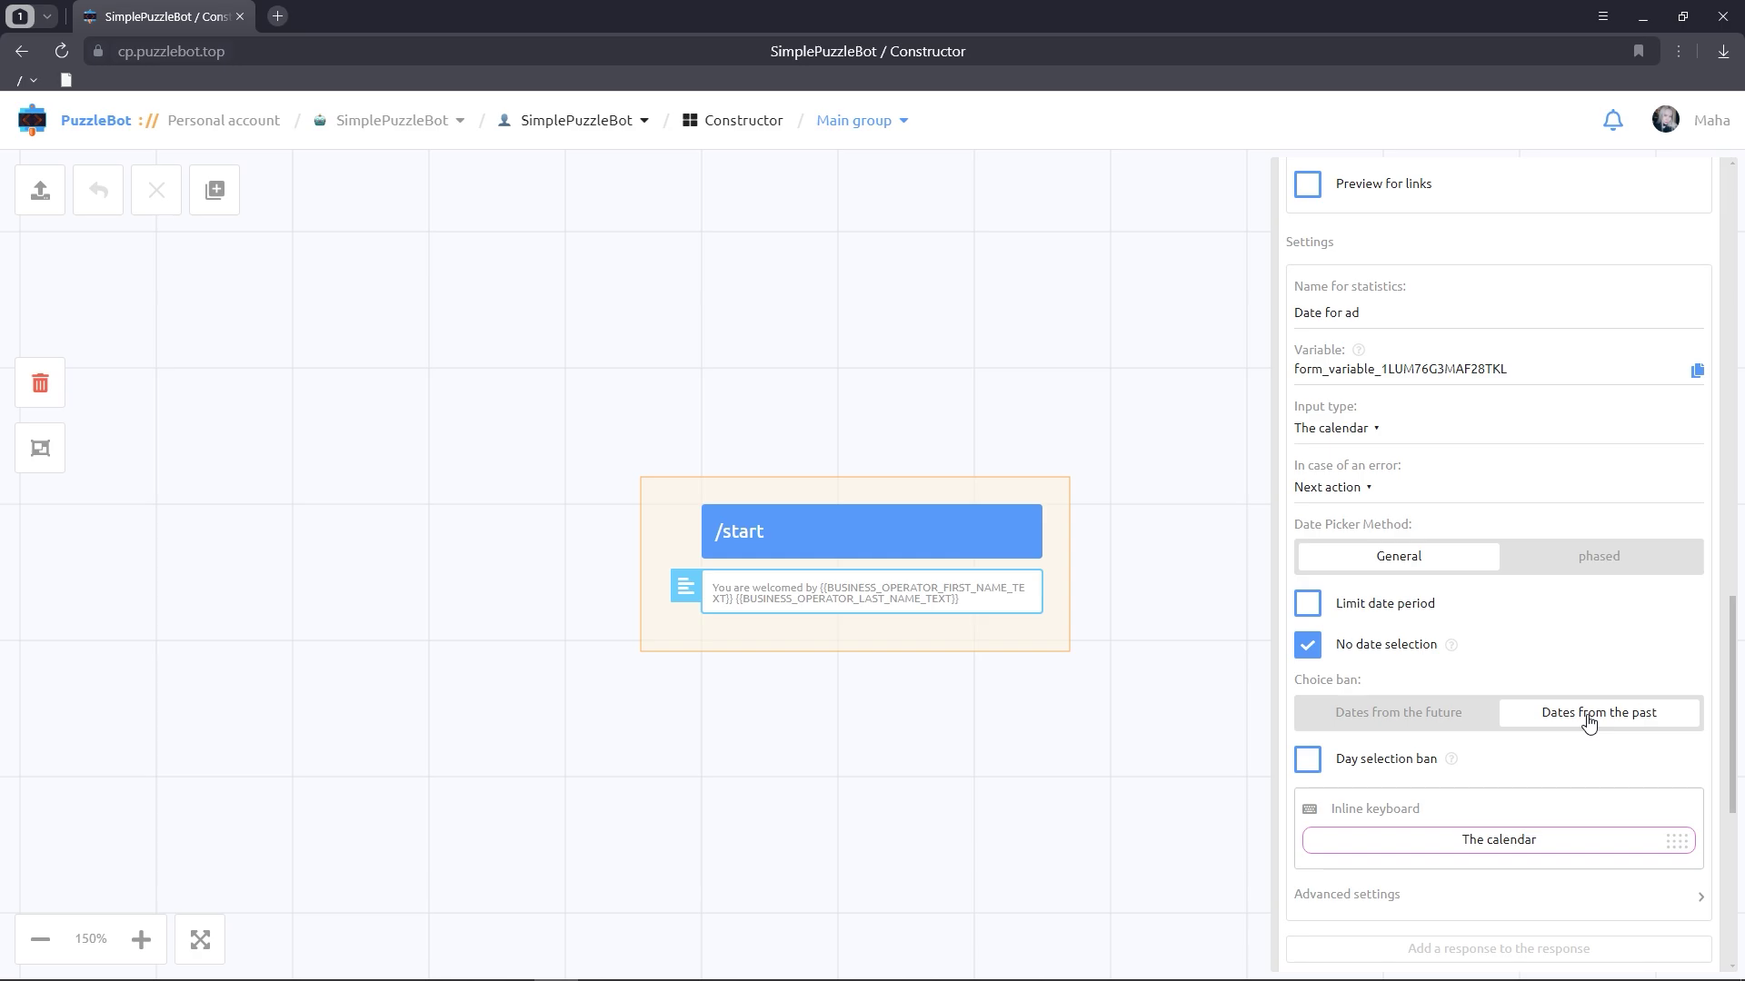
Add a closing text action "Thank you! I will check free time and contact you immediately" and close the command settings.
{"action": "scroll", "coordinate": [1588, 724], "scroll_direction": "down", "scroll_amount": 4}
{"action": "left_click", "coordinate": [1336, 747]}
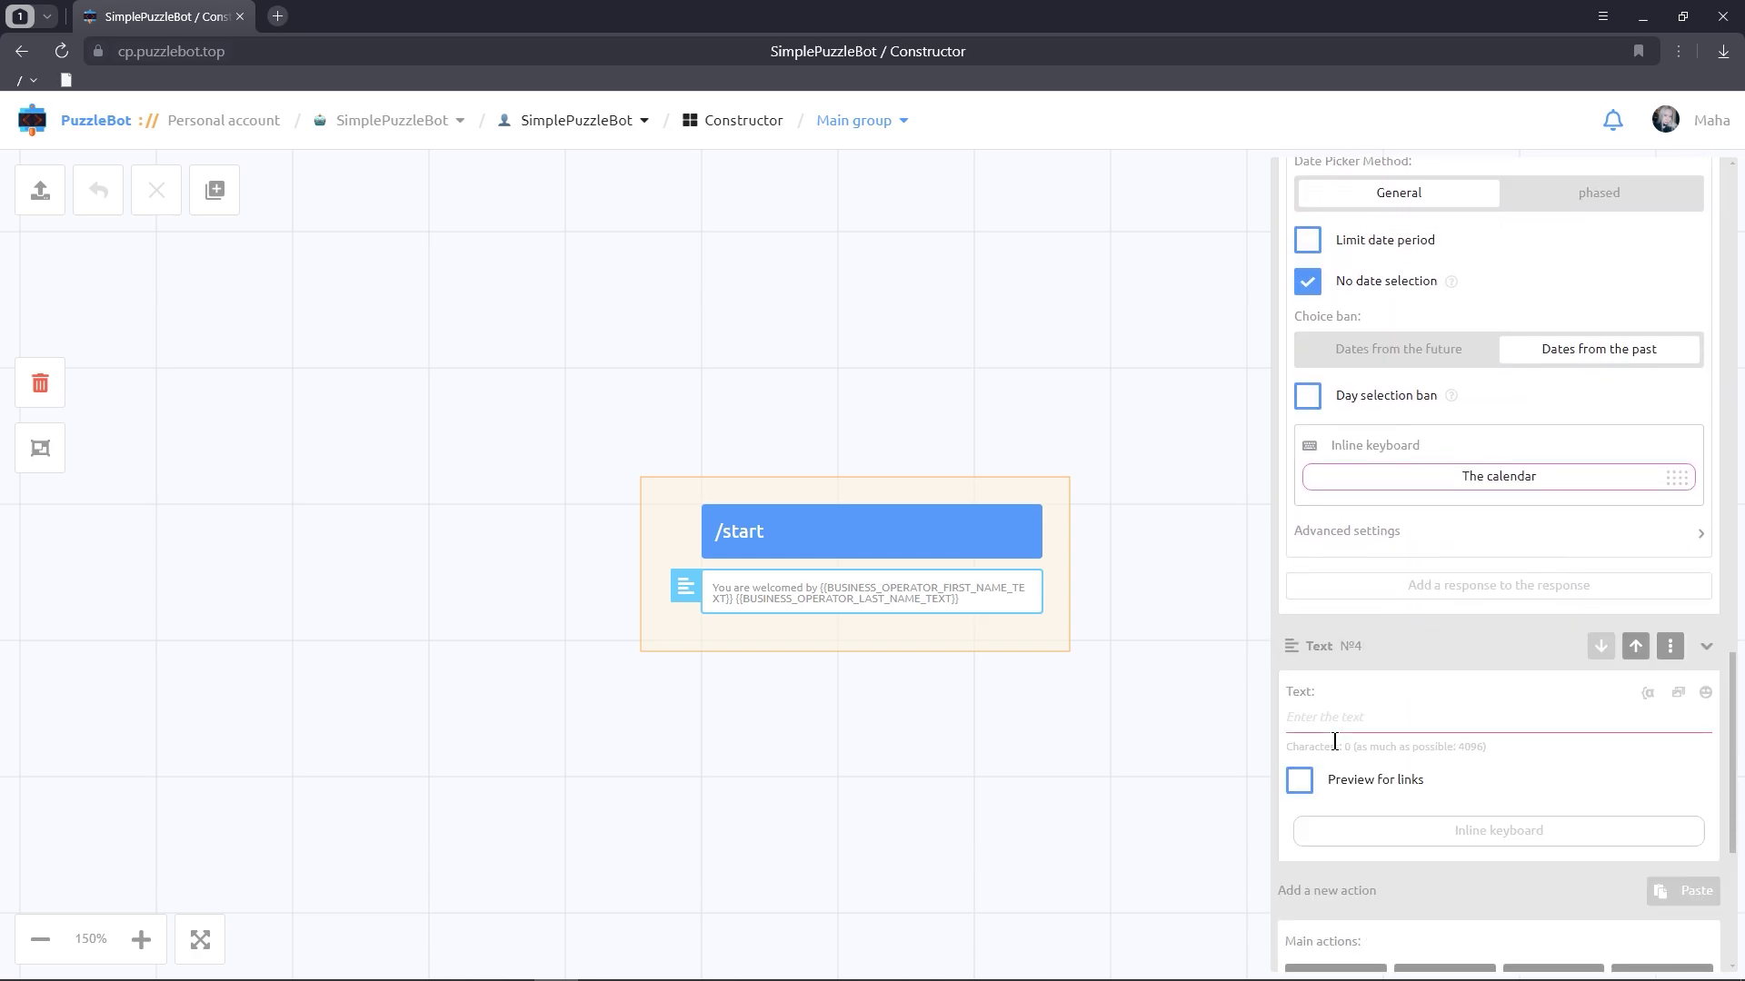
{"action": "type", "text": "Thank you! I will check"}
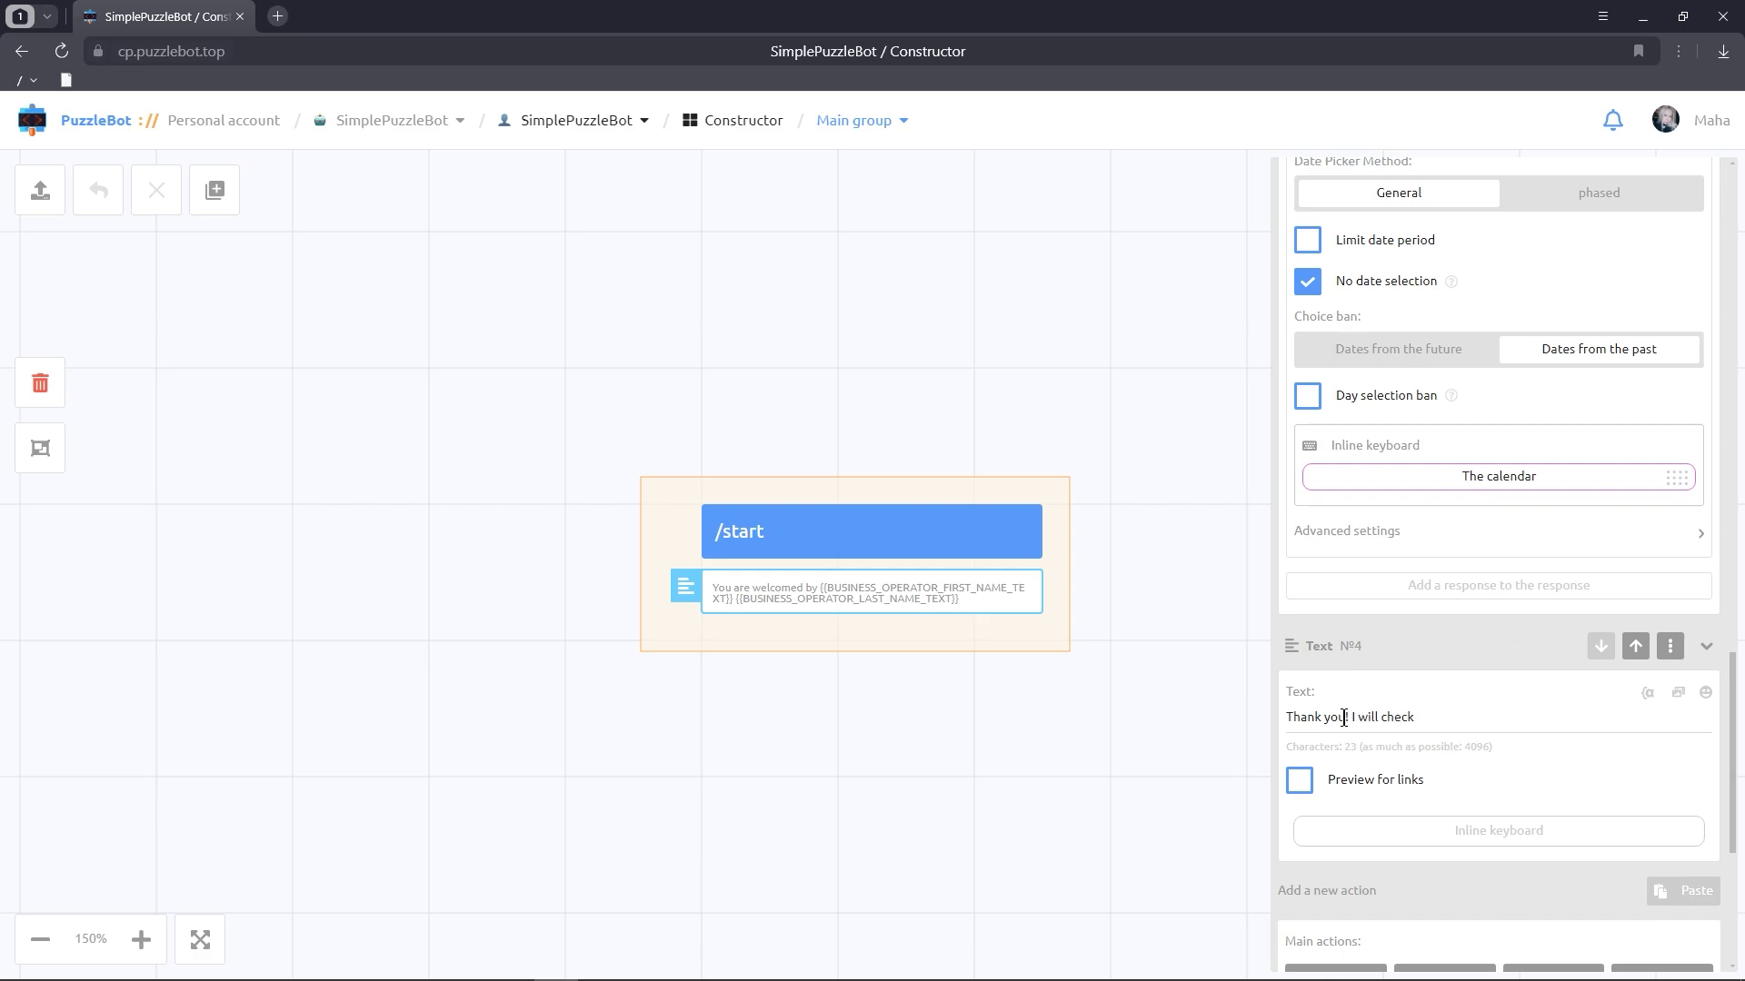
{"action": "type", "text": " free time and contact you immediately"}
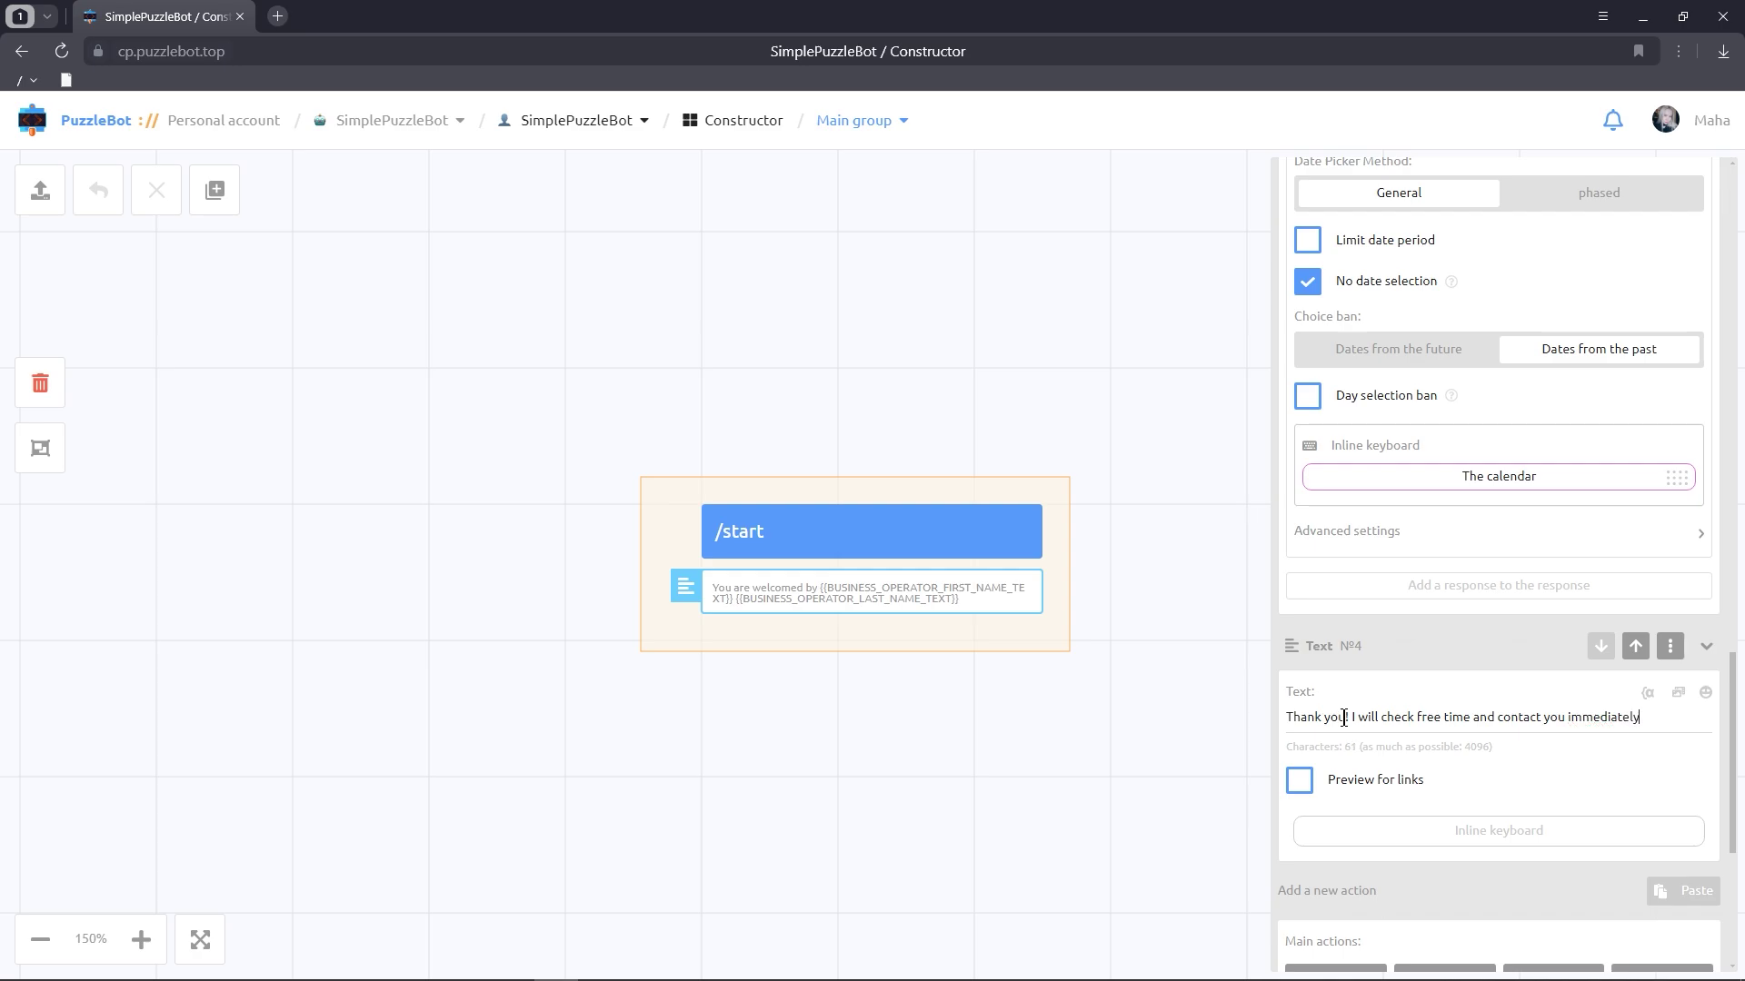
{"action": "left_click", "coordinate": [949, 763]}
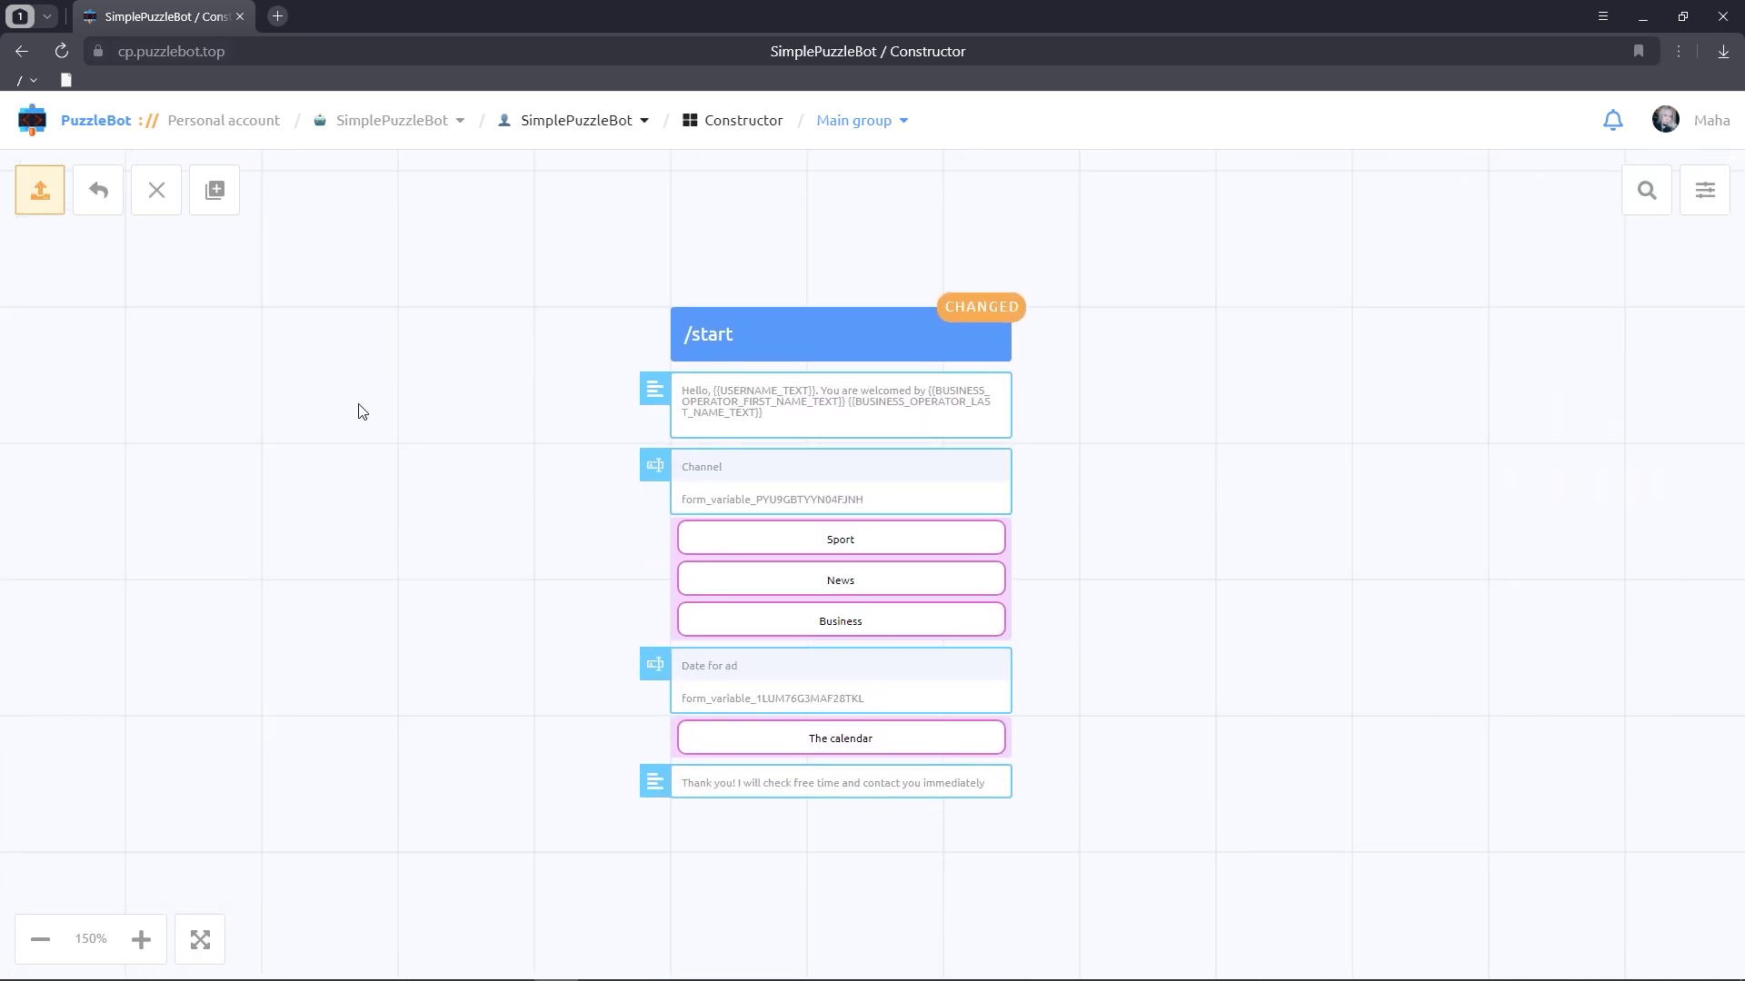
Save the changed /start command and return to the SimplePuzzleBot business account overview.
{"action": "left_click", "coordinate": [40, 190]}
{"action": "left_click", "coordinate": [737, 568]}
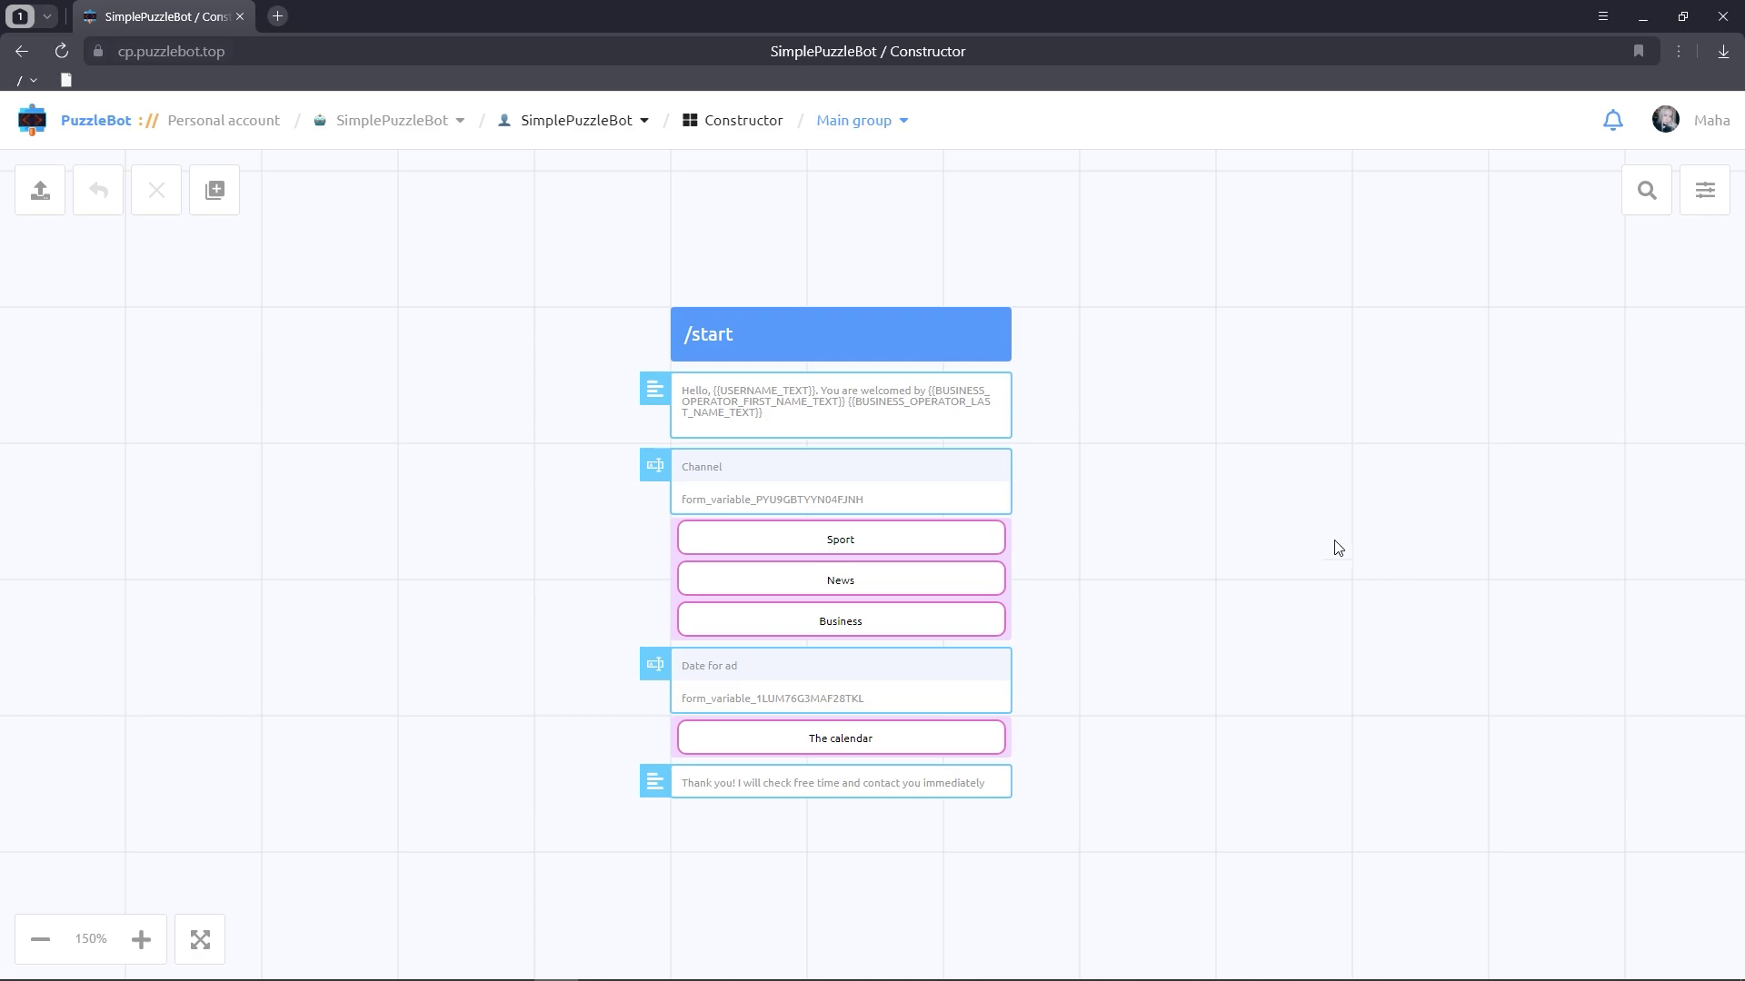
{"action": "left_click", "coordinate": [558, 125]}
{"action": "left_click", "coordinate": [558, 125]}
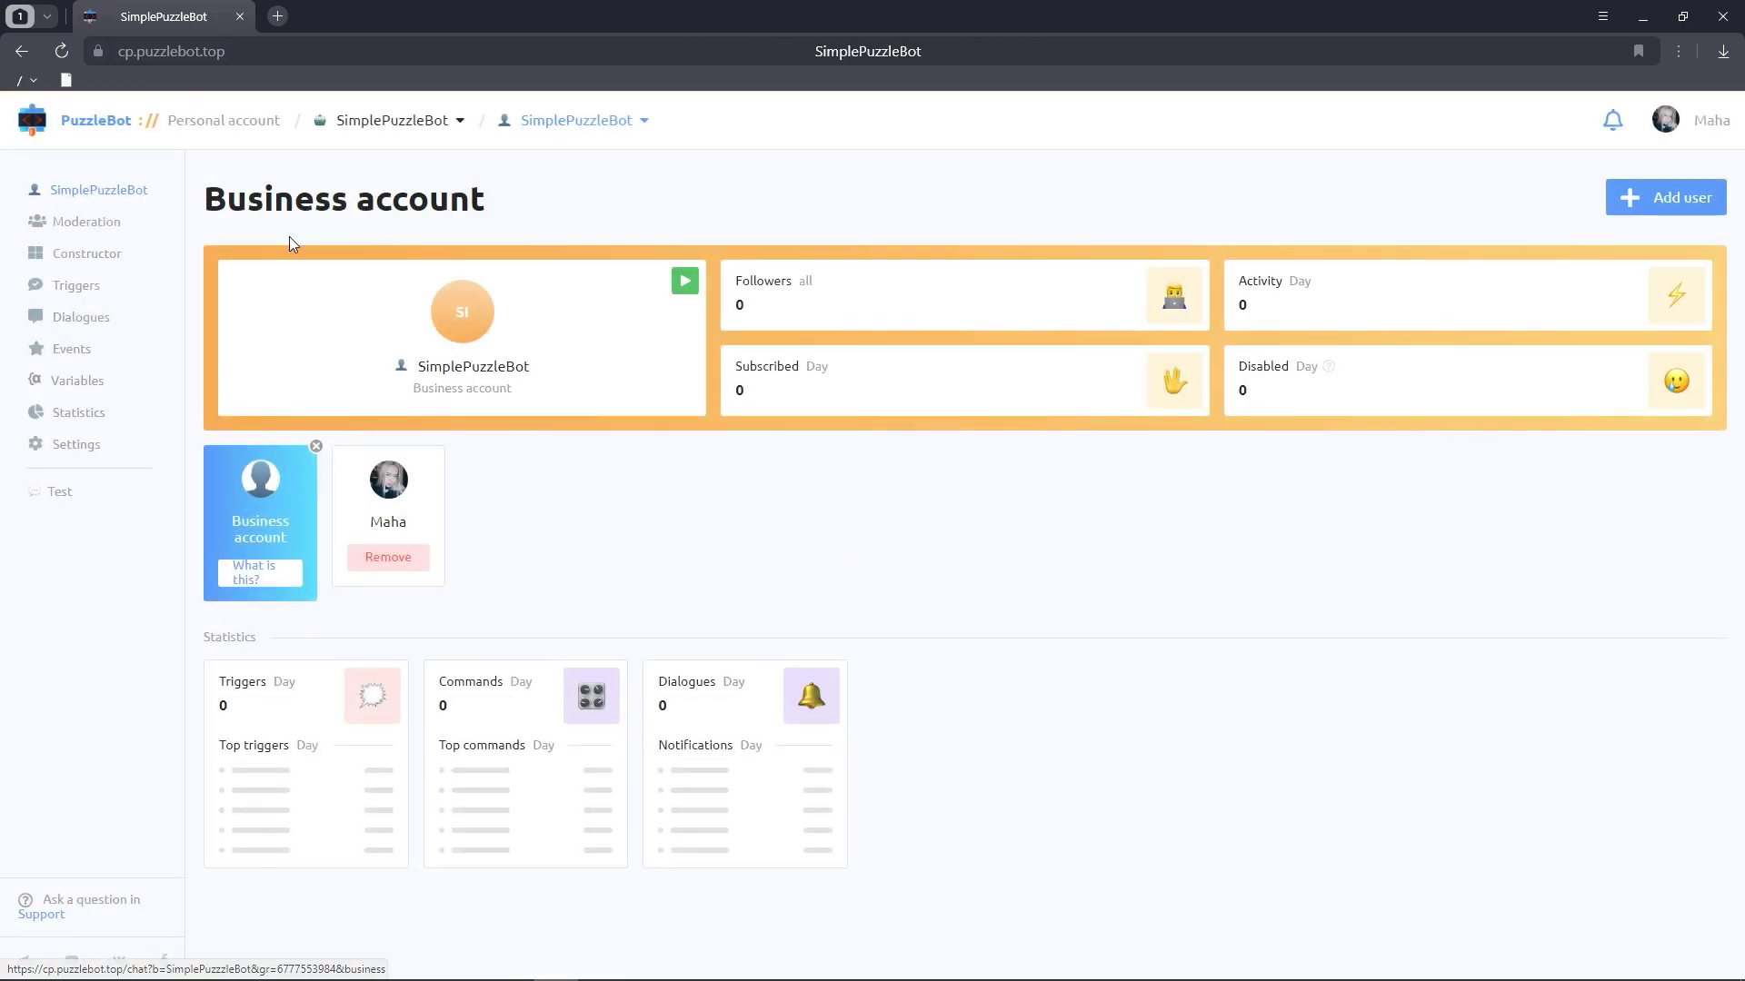
Add a new trigger for the business account and set its condition type to The message contains.
{"action": "left_click", "coordinate": [91, 289]}
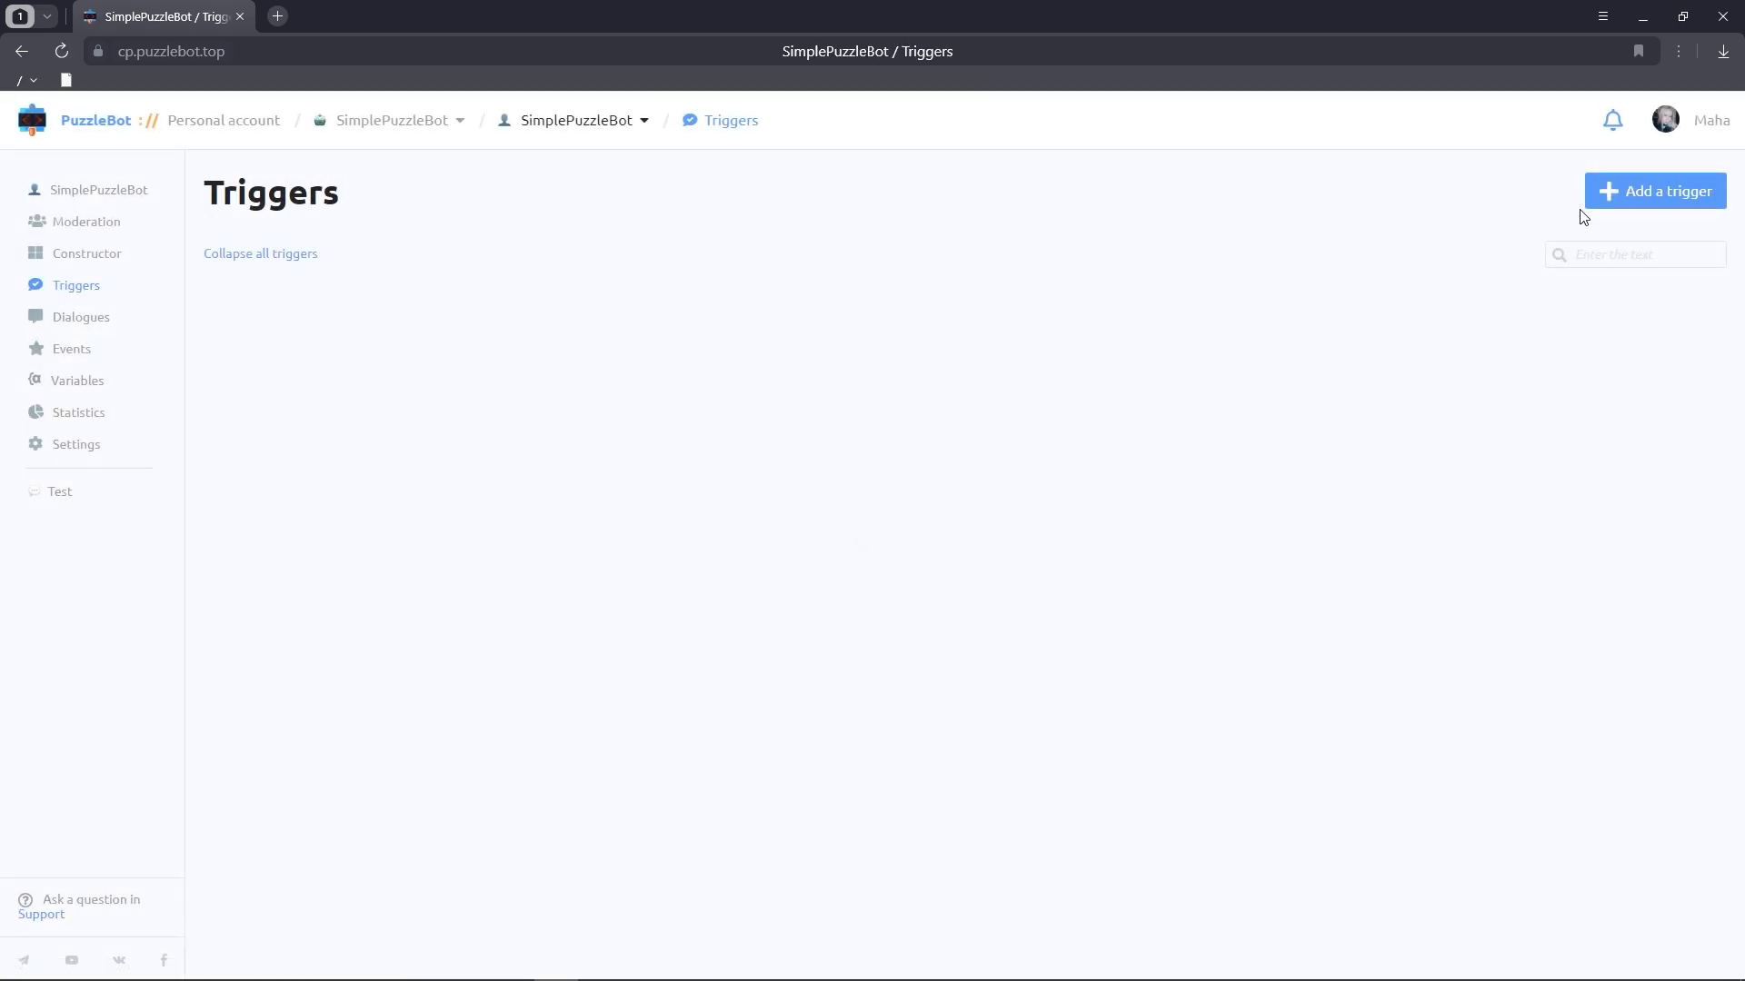
{"action": "left_click", "coordinate": [1614, 205]}
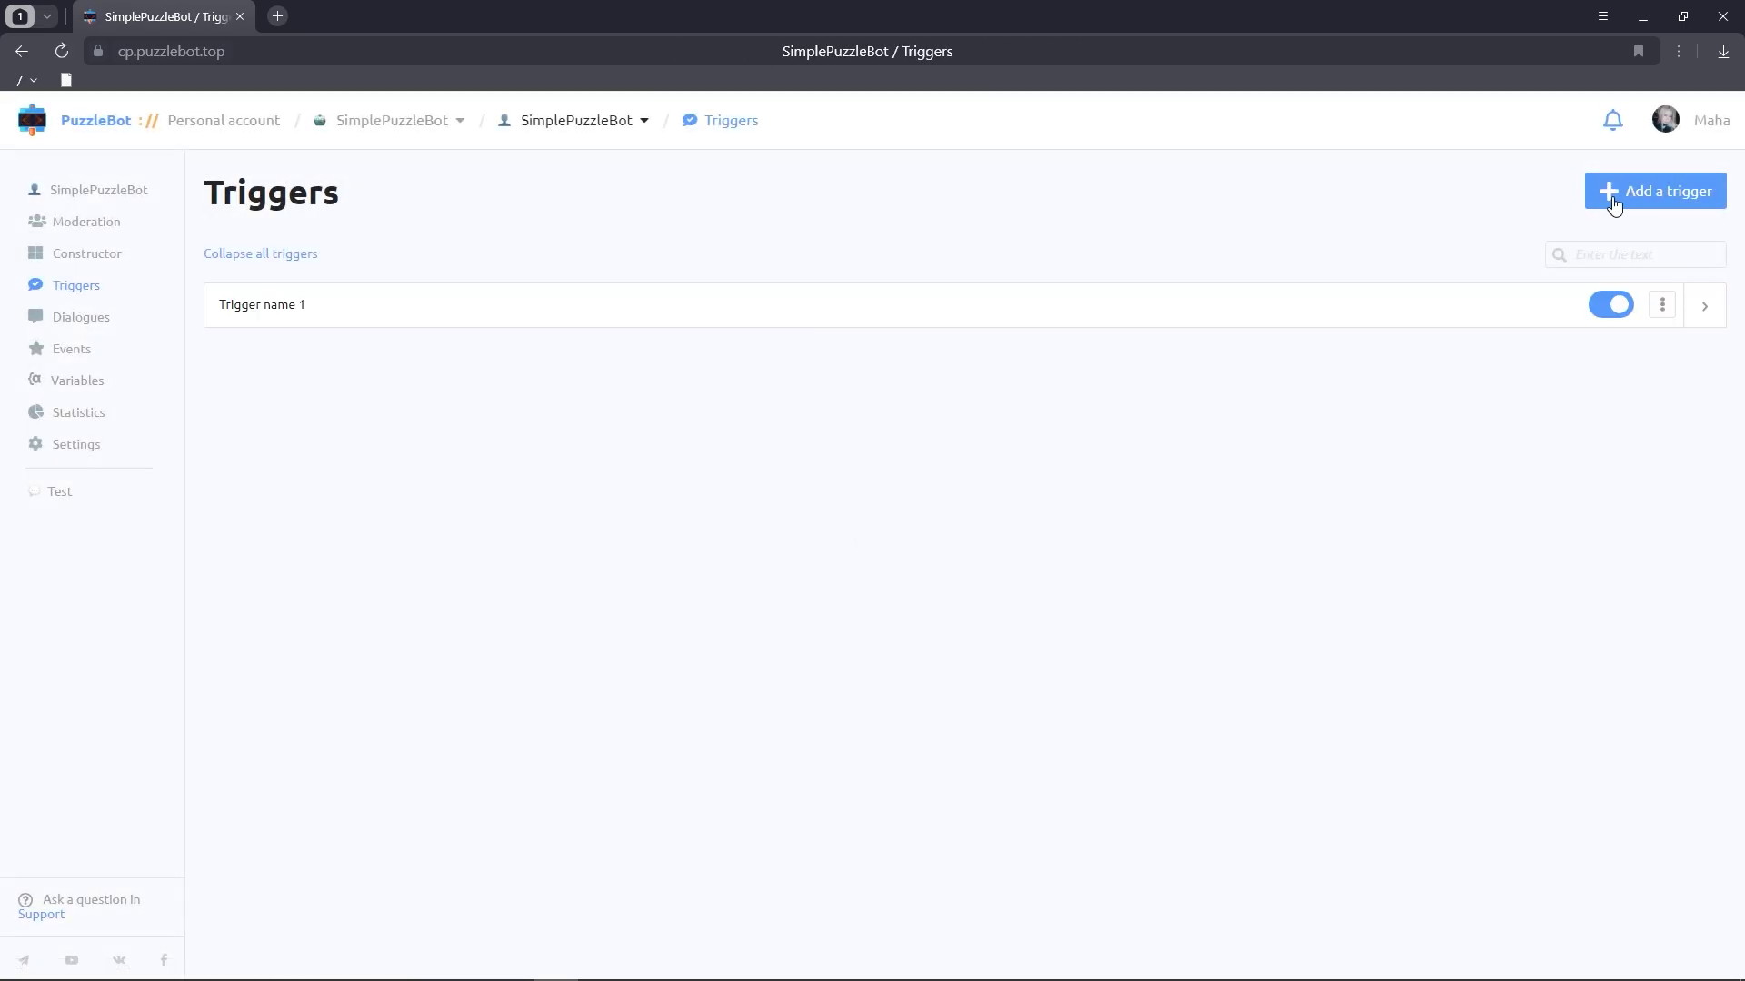
{"action": "left_click", "coordinate": [1703, 309]}
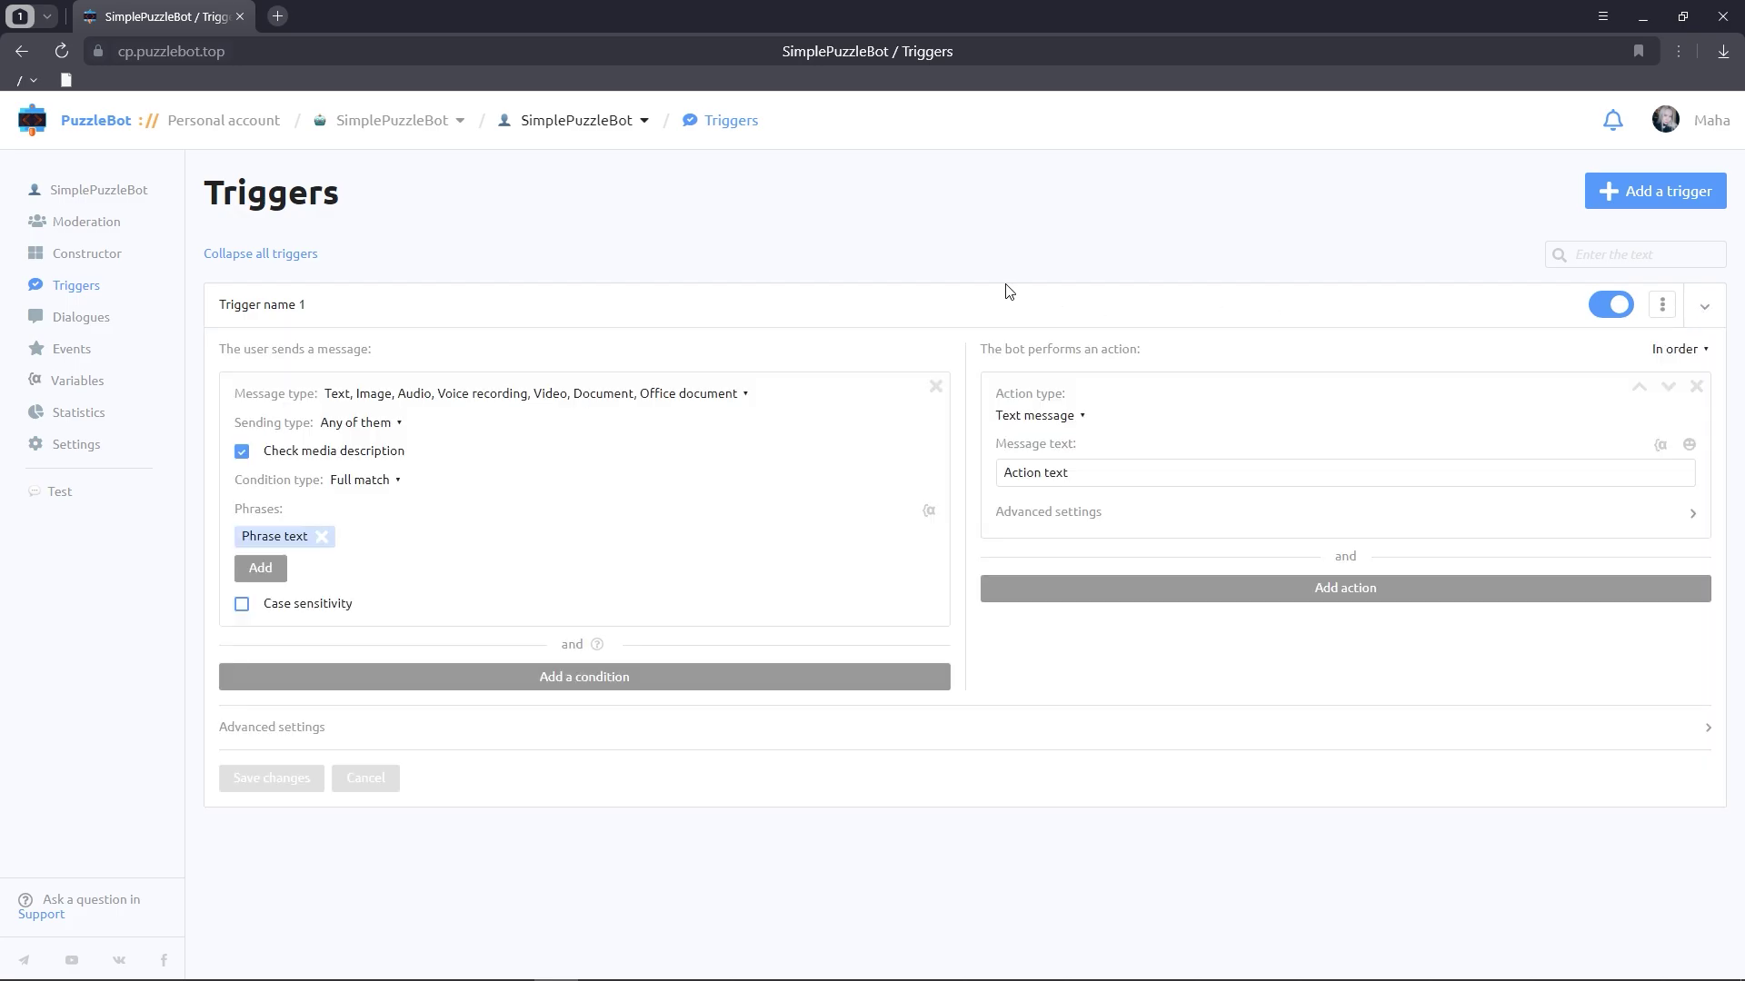
{"action": "left_click", "coordinate": [382, 489]}
{"action": "left_click", "coordinate": [387, 545]}
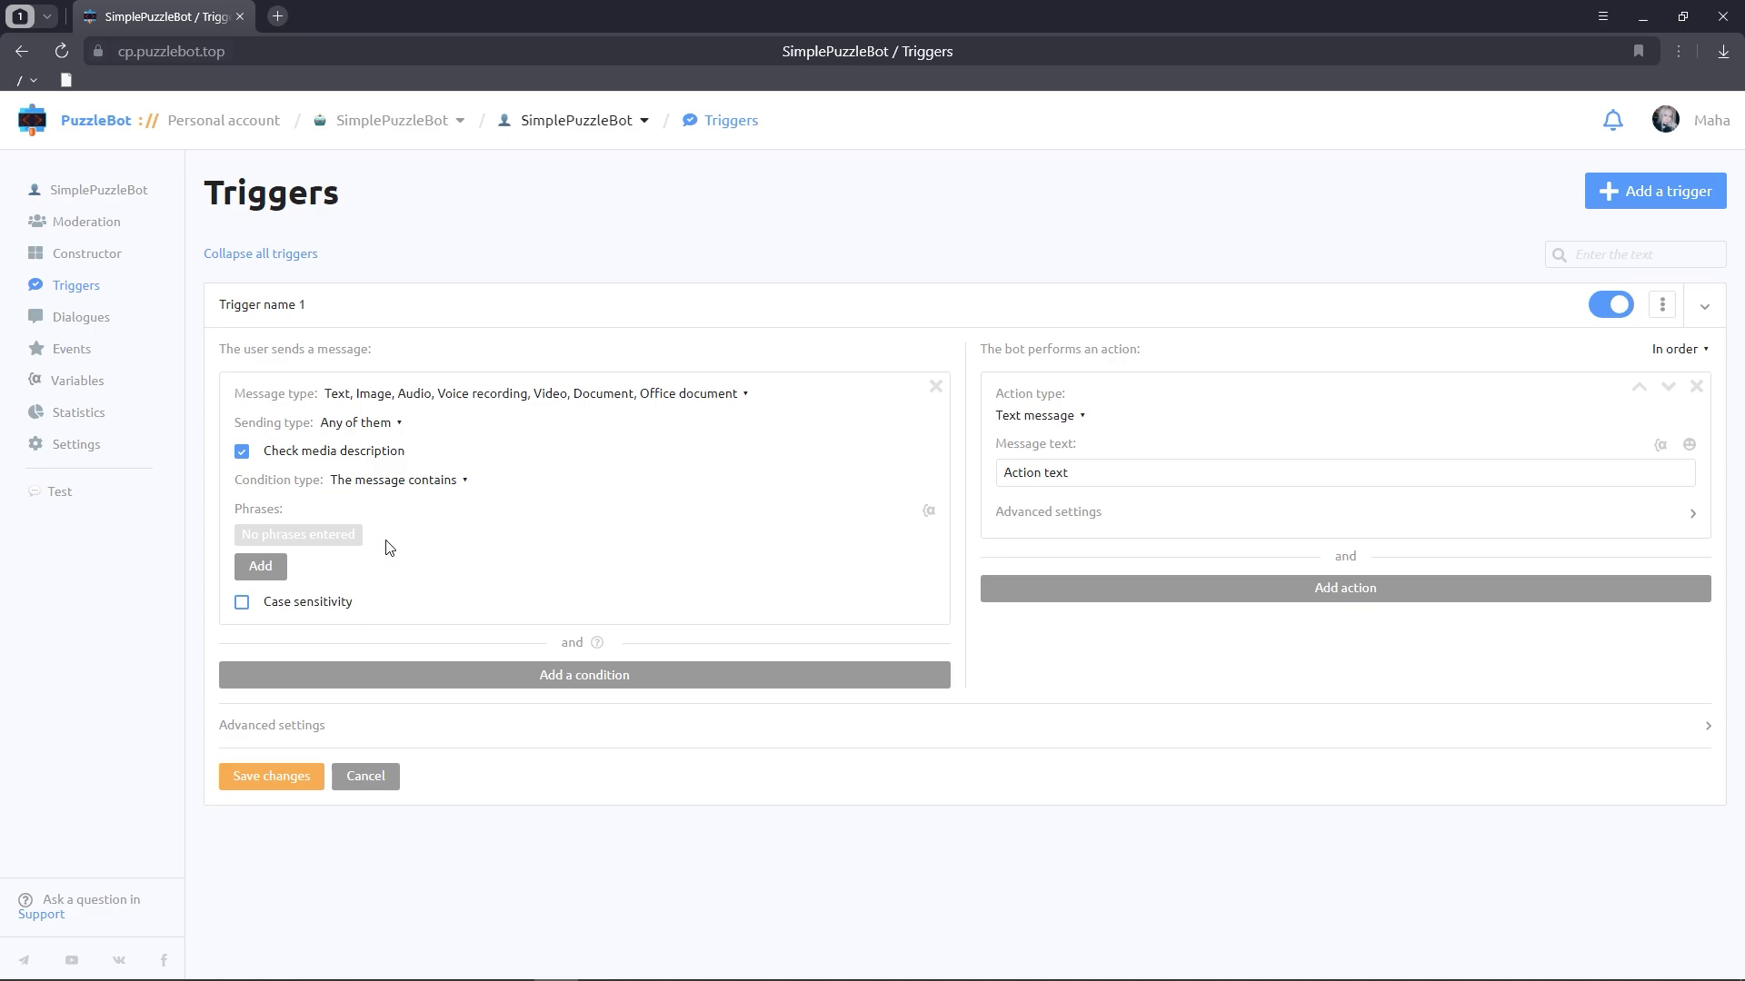
Add the phrases "Price", "Cost" and "How much" to the trigger's message condition.
{"action": "left_click", "coordinate": [273, 567]}
{"action": "type", "text": "Prid"}
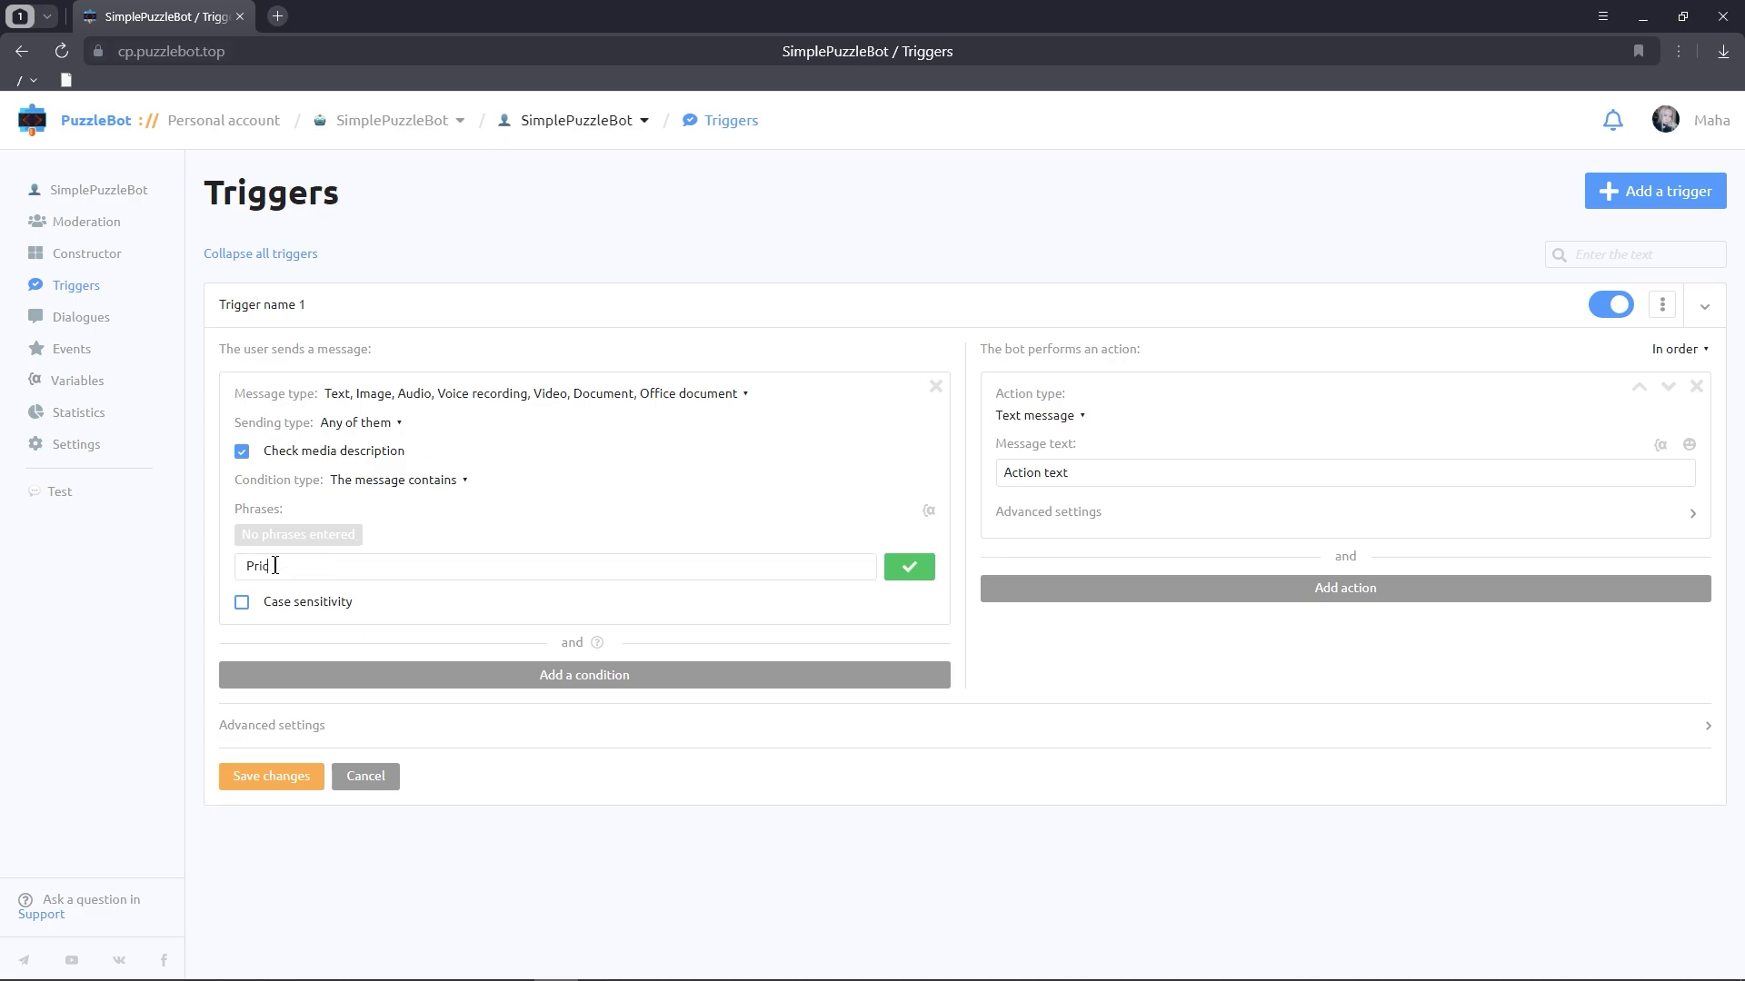
{"action": "type", "text": "e"}
{"action": "left_click", "coordinate": [891, 574]}
{"action": "left_click", "coordinate": [262, 567]}
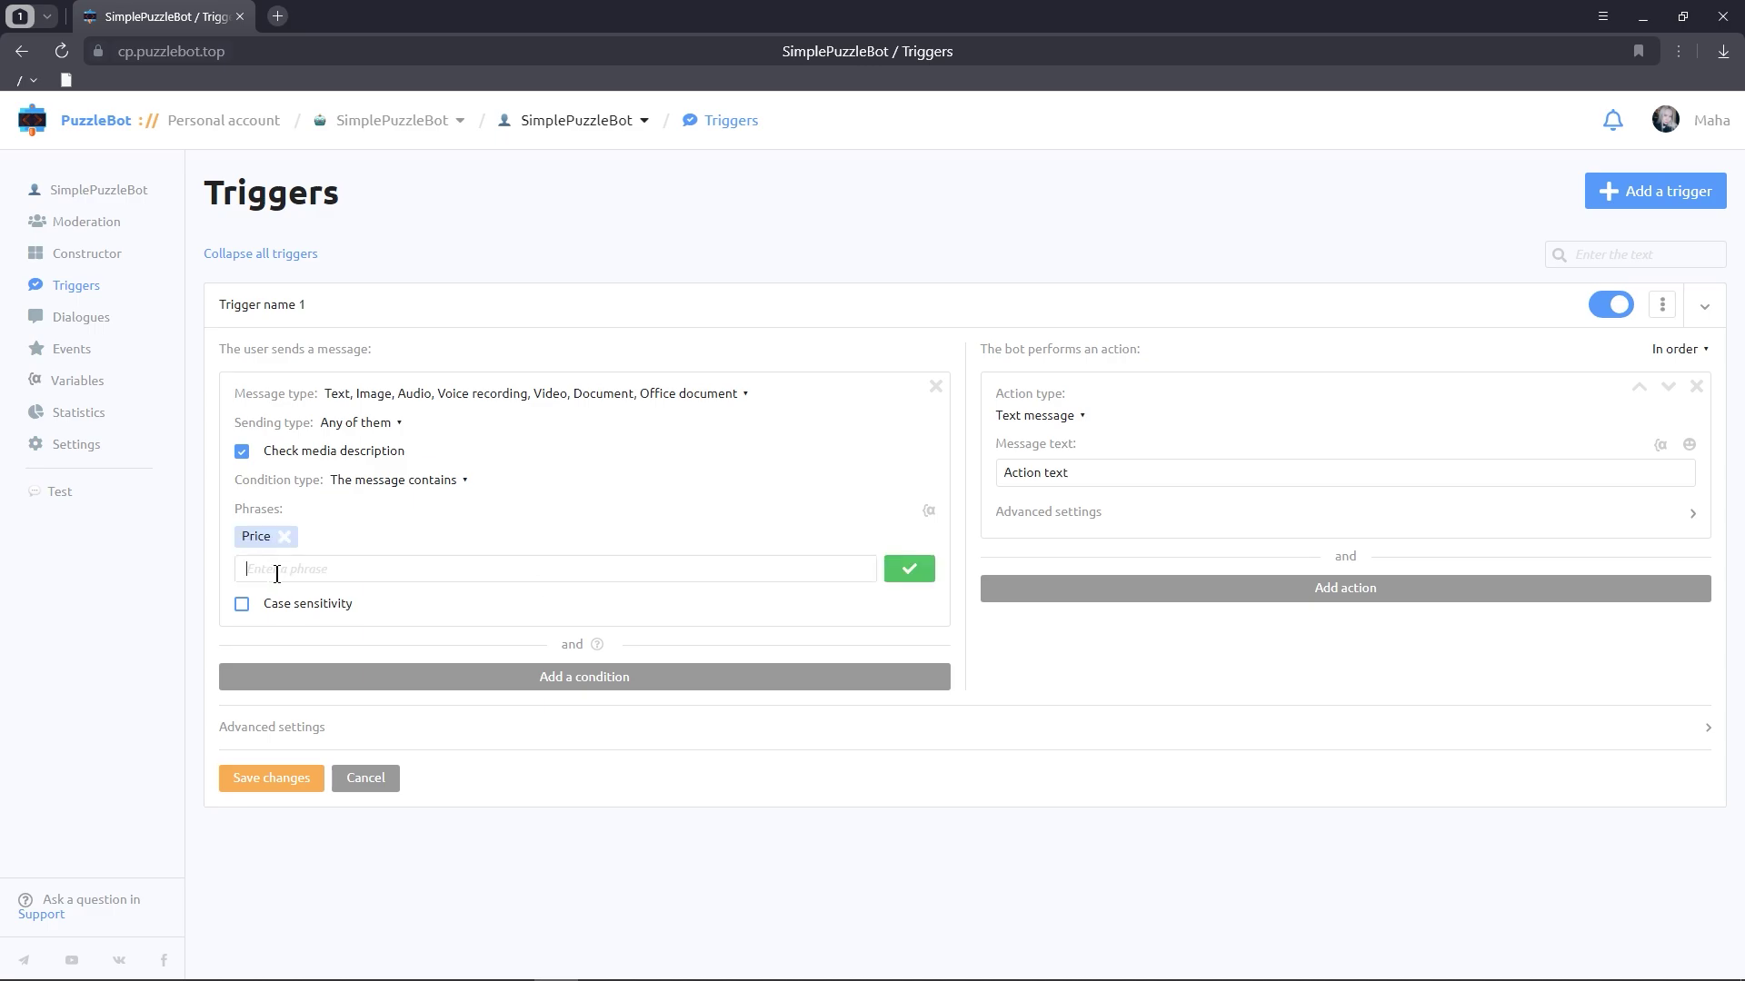
{"action": "type", "text": "Cost"}
{"action": "left_click", "coordinate": [909, 568]}
{"action": "left_click", "coordinate": [268, 568]}
{"action": "type", "text": "How much"}
{"action": "left_click", "coordinate": [927, 572]}
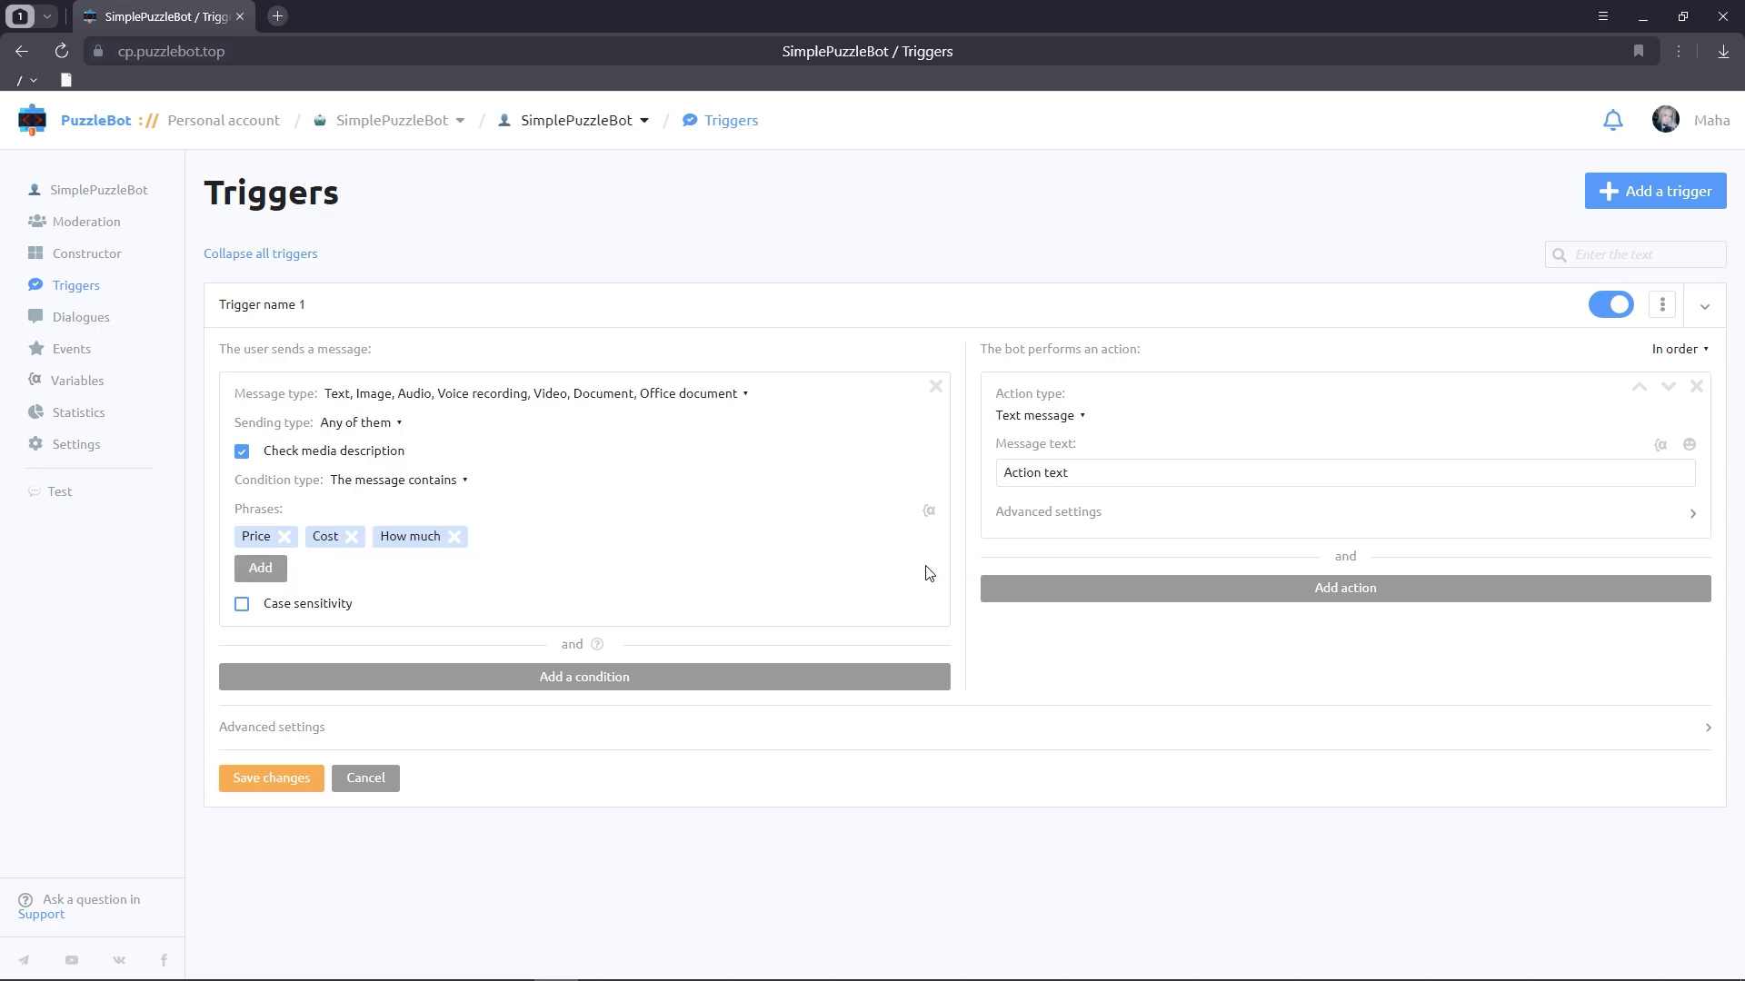
Set the trigger's reply to "Cost of 1 post in prime time - 1000 rubles" and "Cost of 1 pinned post for week - 5000 rubles", and save.
{"action": "left_click", "coordinate": [1094, 467]}
{"action": "type", "text": "Cost of 1 post in prime time - 1000 rubles"}
{"action": "key", "text": "Return"}
{"action": "type", "text": "Cost of"}
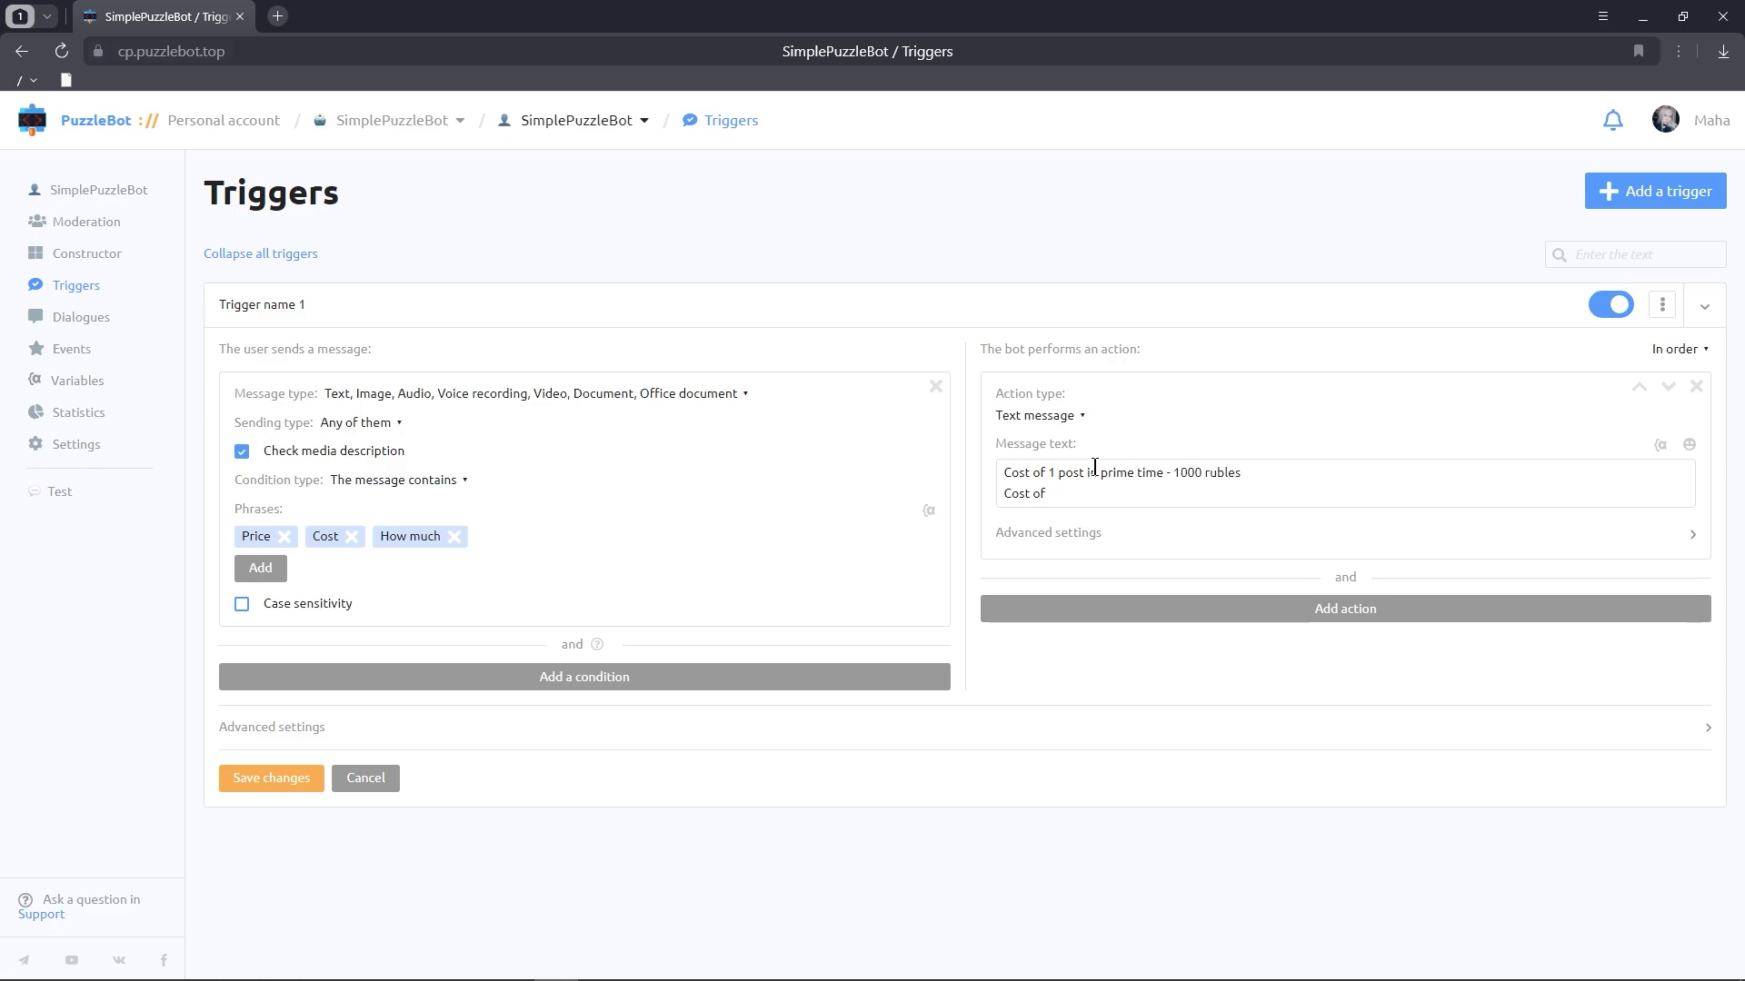
{"action": "type", "text": " 1 pinned post for week"}
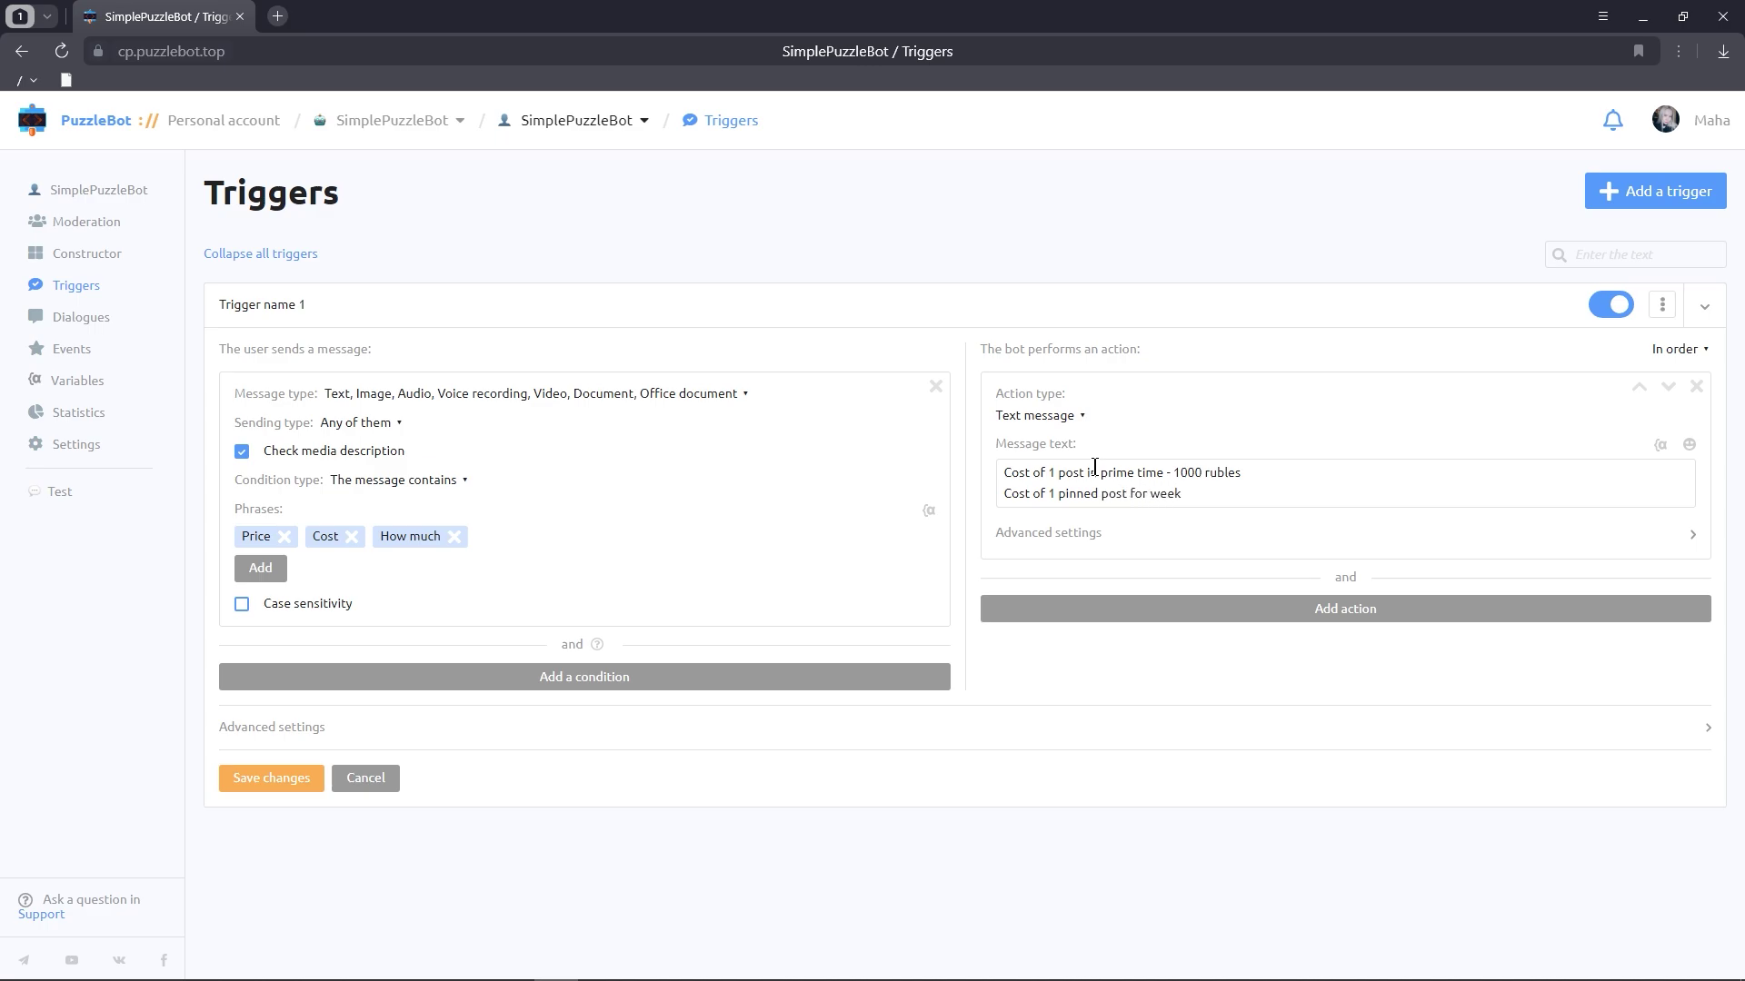
{"action": "type", "text": " - 5000 rubles"}
{"action": "left_click", "coordinate": [264, 777]}
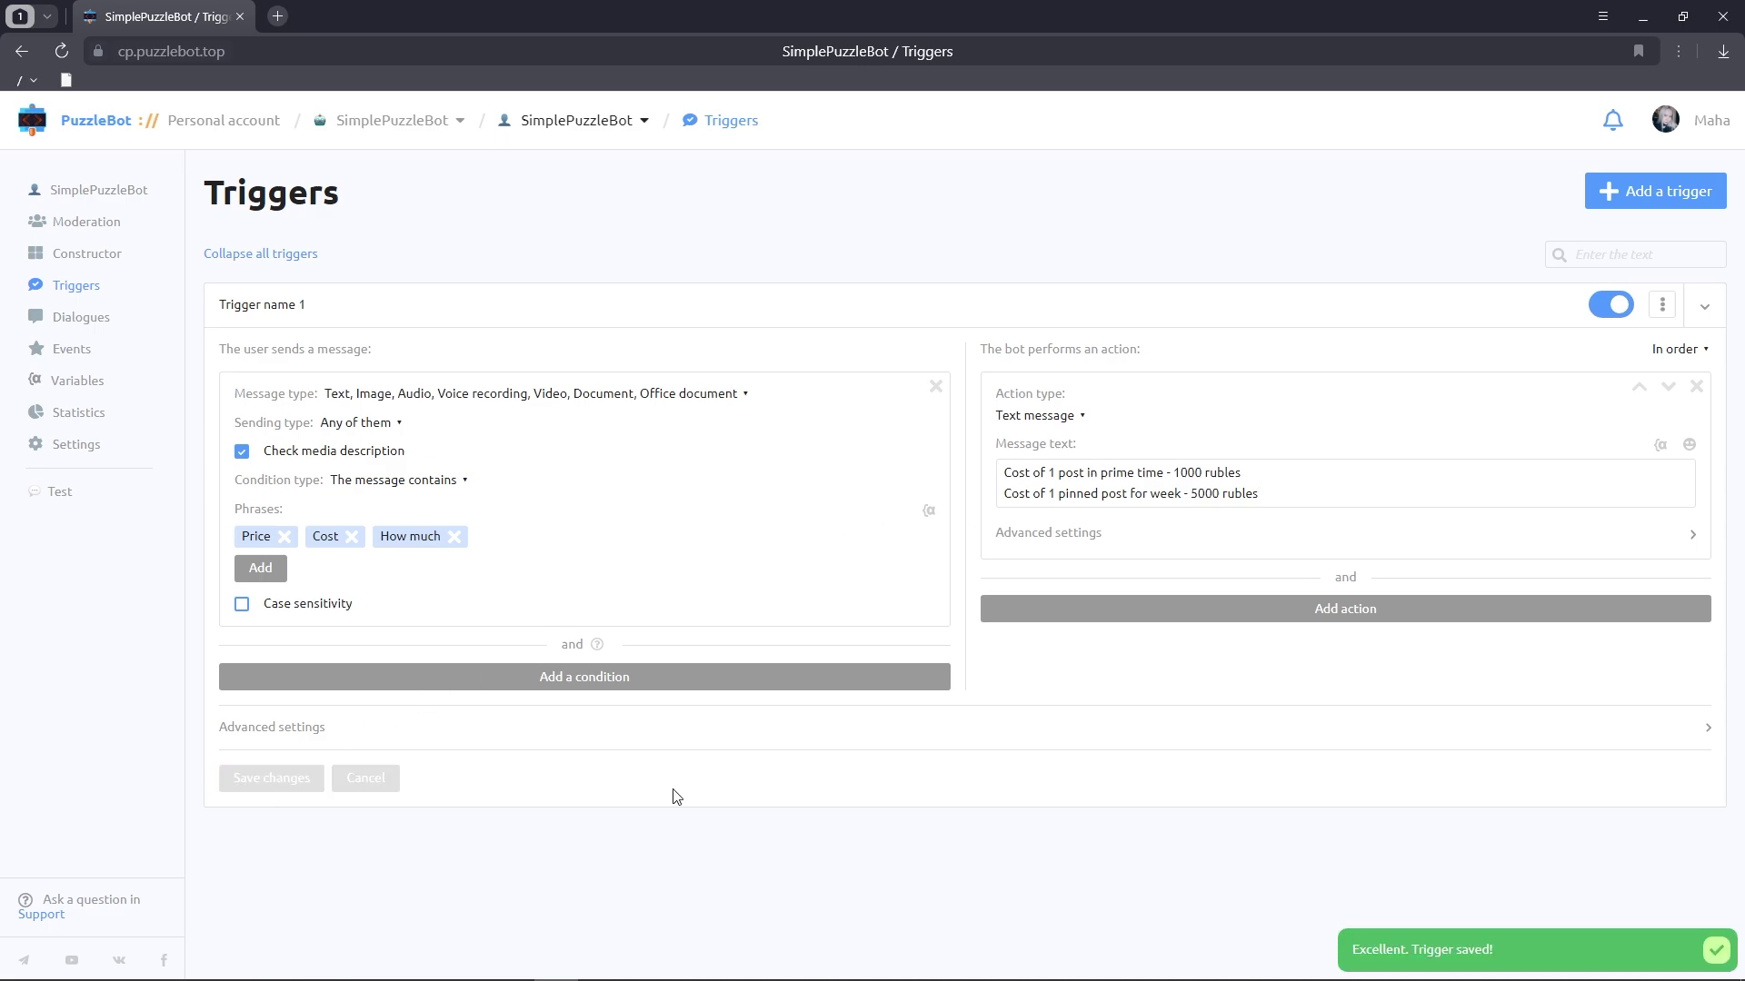
Switch to Telegram and send "Hi!" from the customer account to the business account.
{"action": "left_click", "coordinate": [1641, 22]}
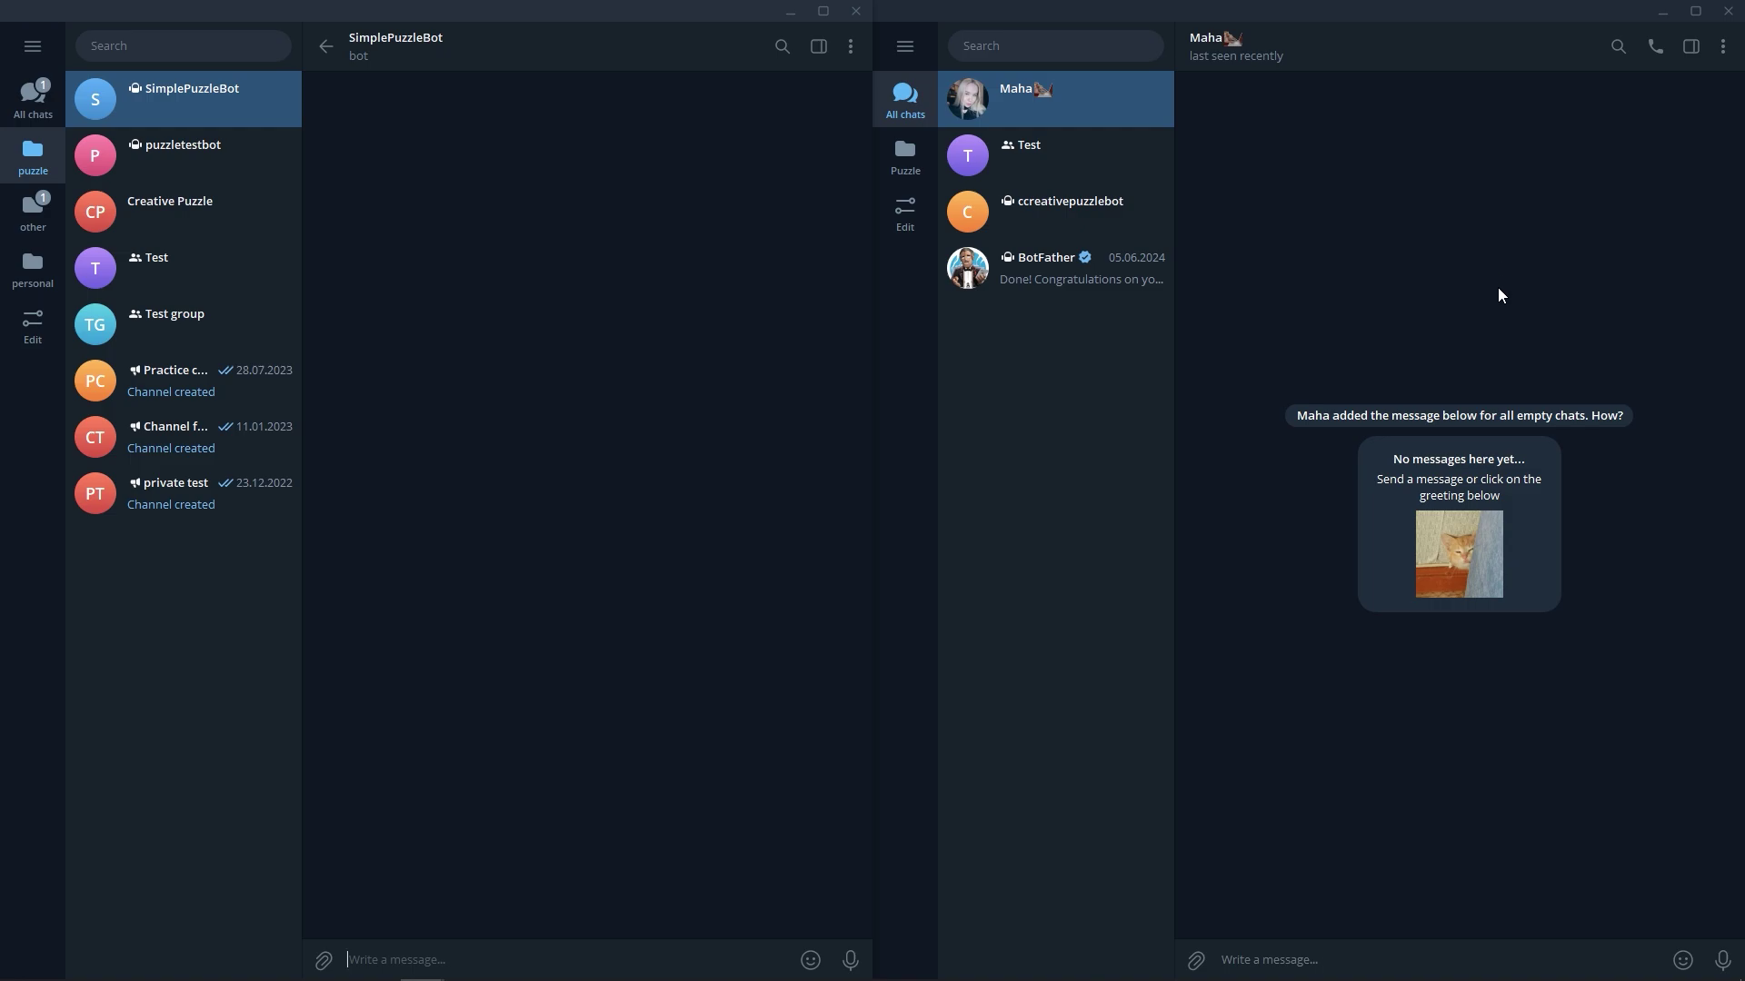
{"action": "left_click", "coordinate": [1288, 958]}
{"action": "type", "text": "Hi!"}
{"action": "key", "text": "Return"}
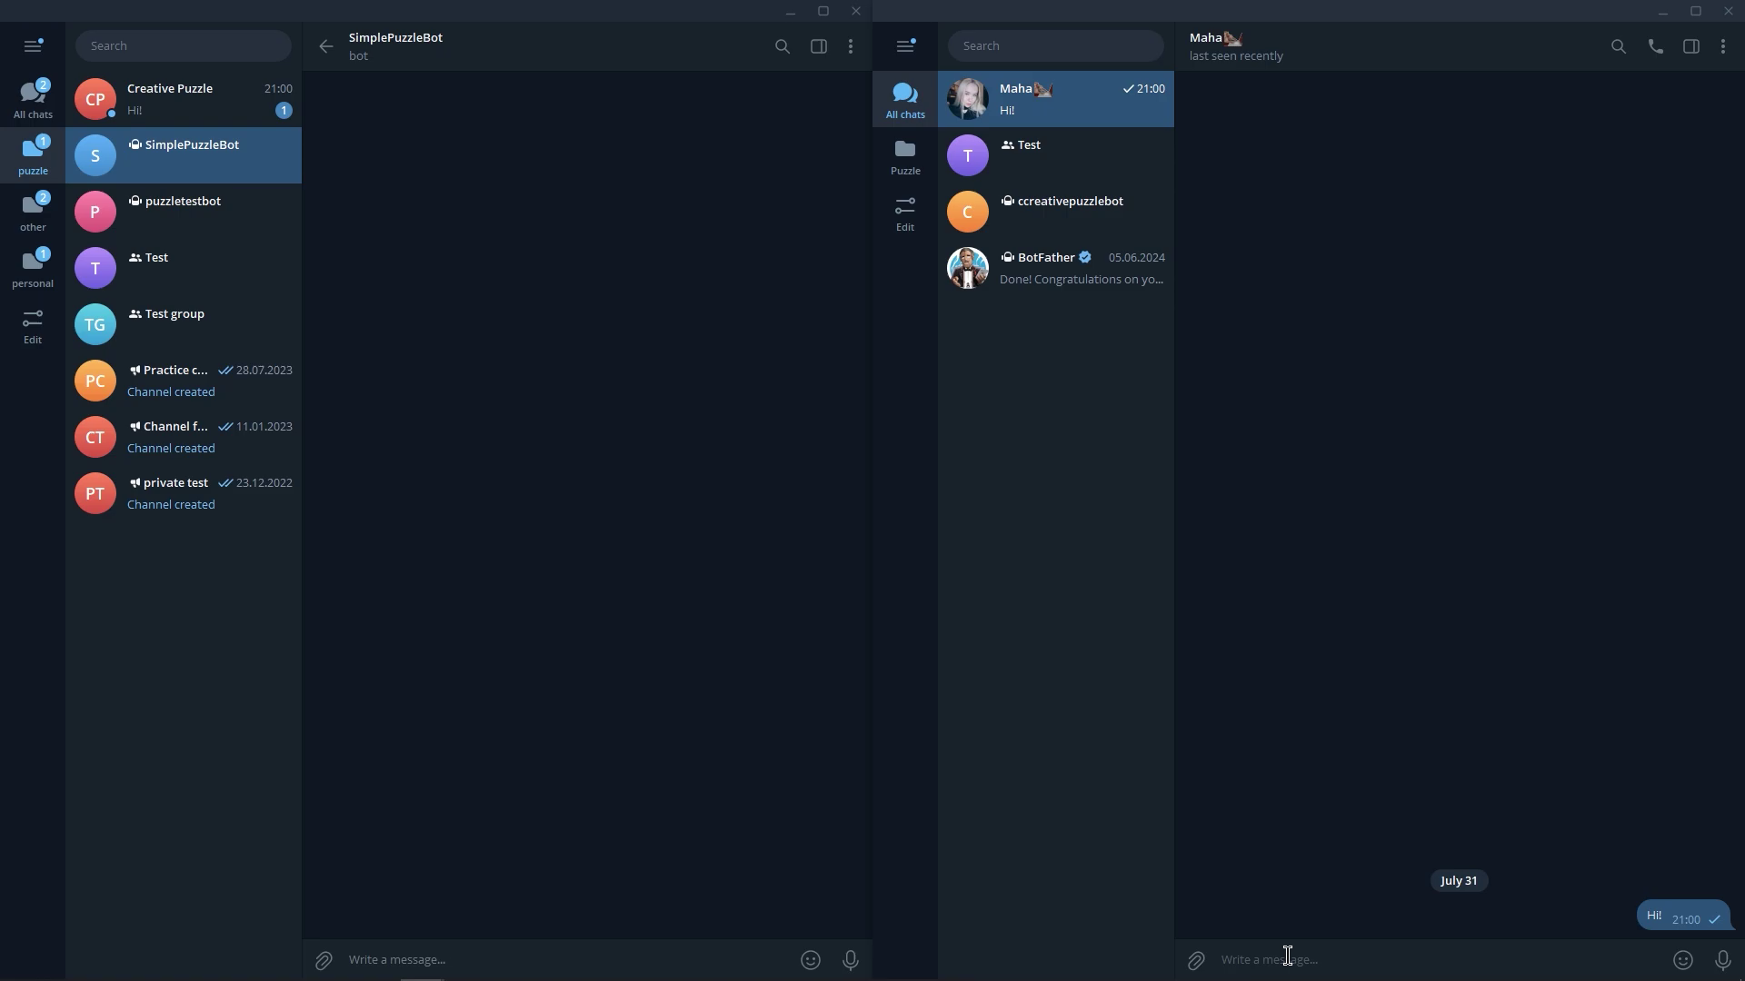
As the customer, choose the Business channel and the date 01.08.2024, and view the form response in the business account's SimplePuzzleBot chat.
{"action": "left_click", "coordinate": [273, 119]}
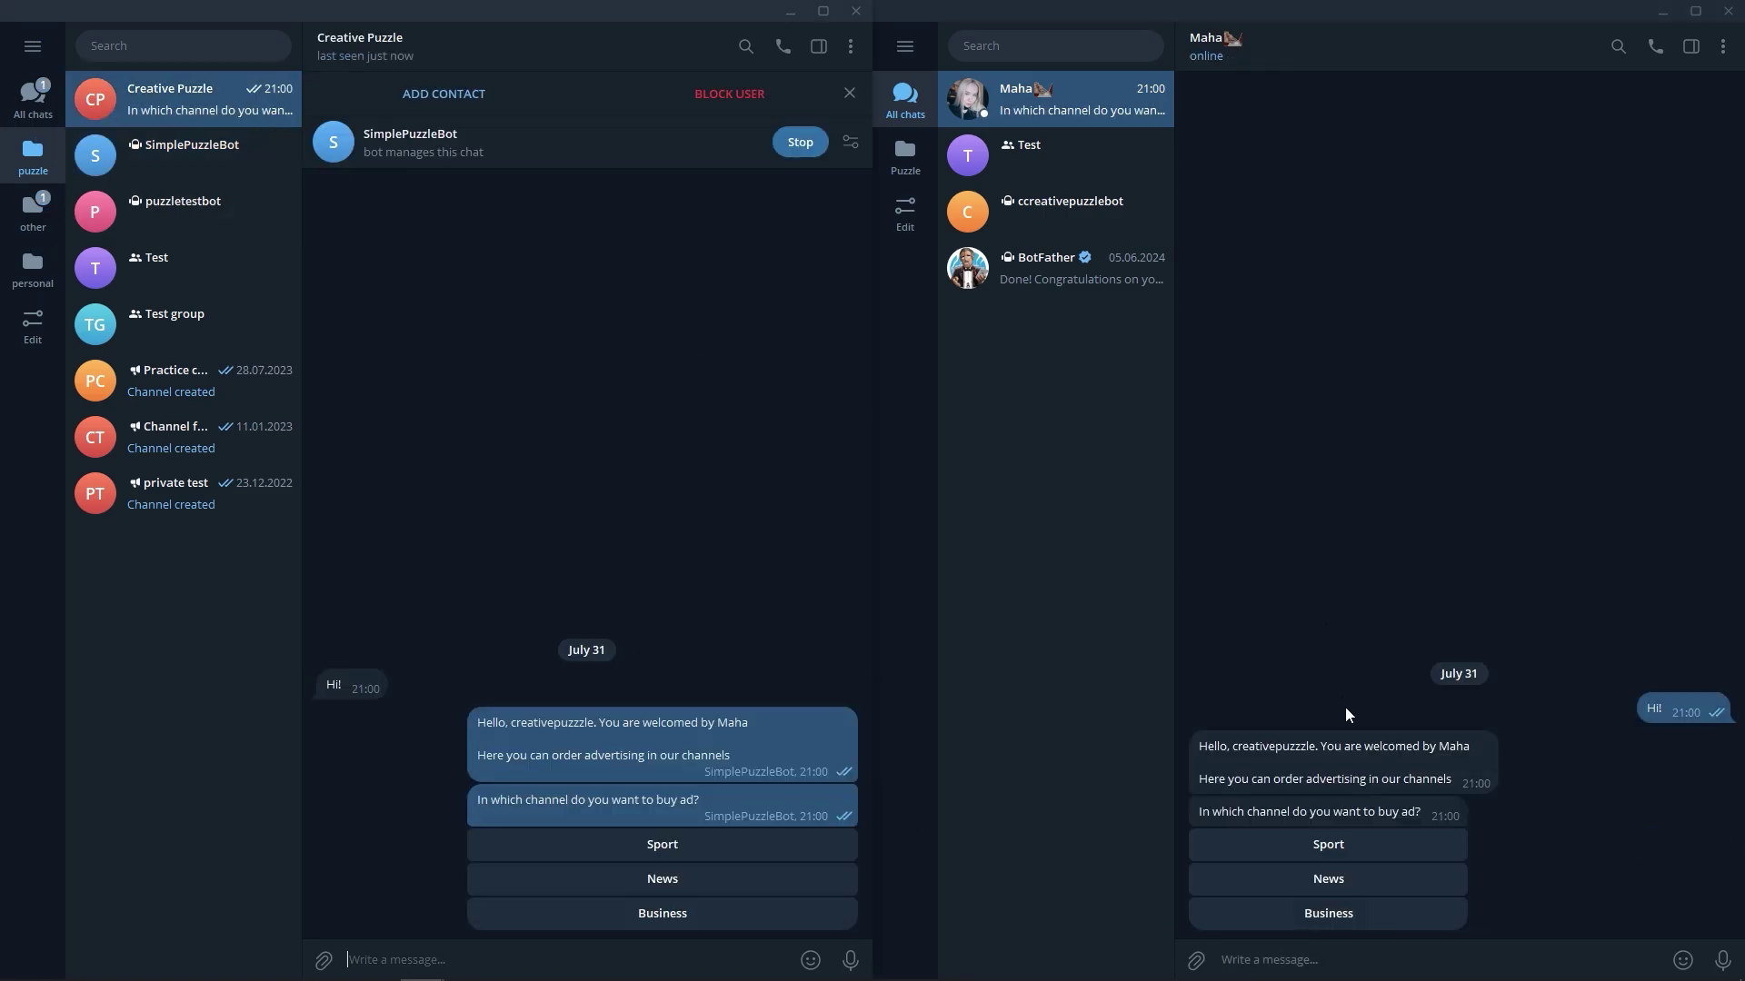
{"action": "left_click", "coordinate": [1339, 912]}
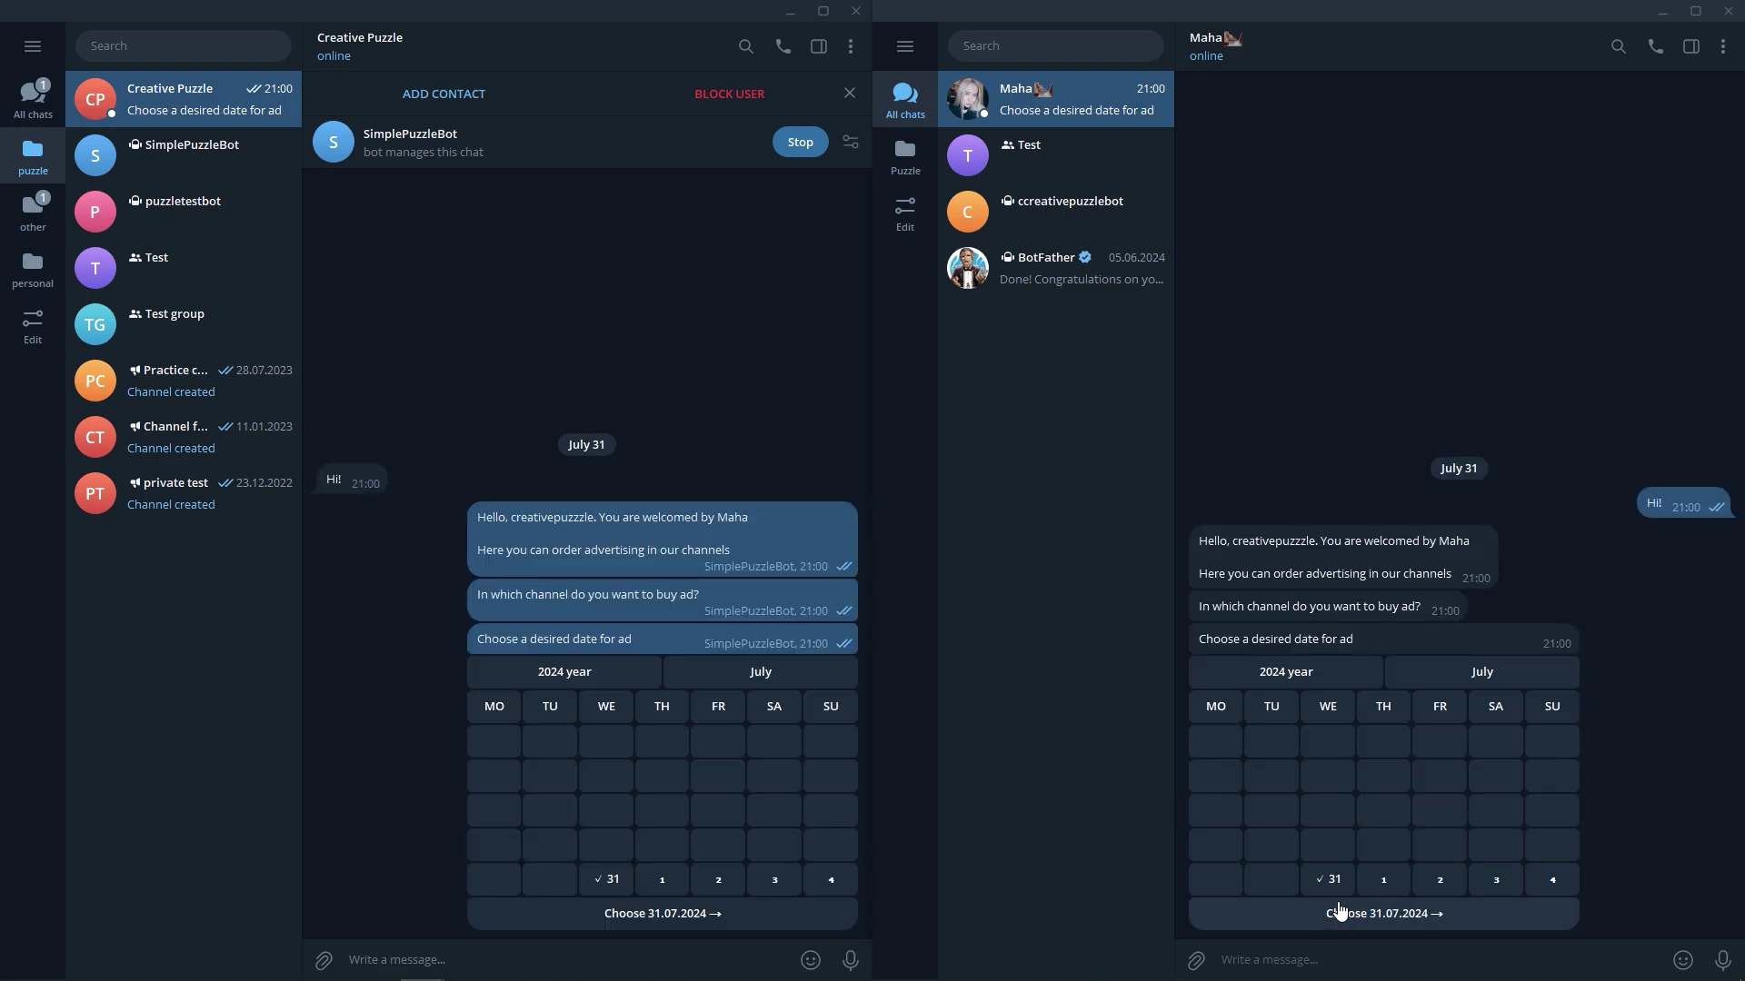
{"action": "left_click", "coordinate": [1376, 885]}
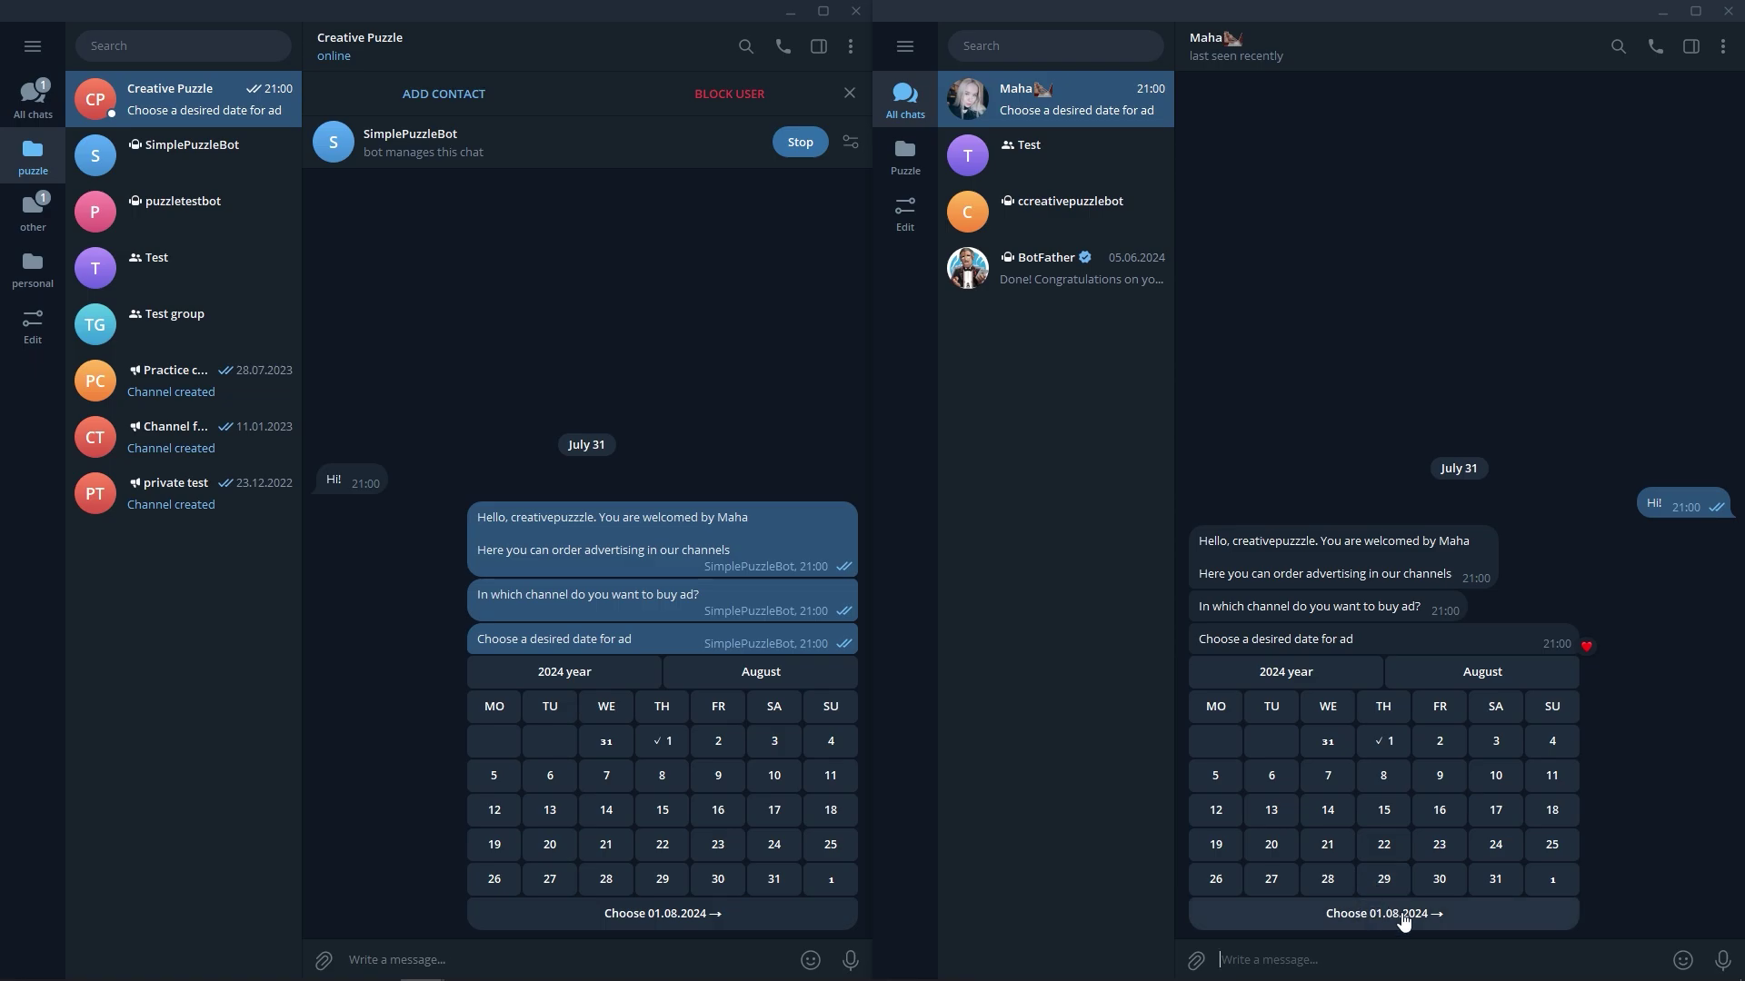
{"action": "left_click", "coordinate": [1403, 916]}
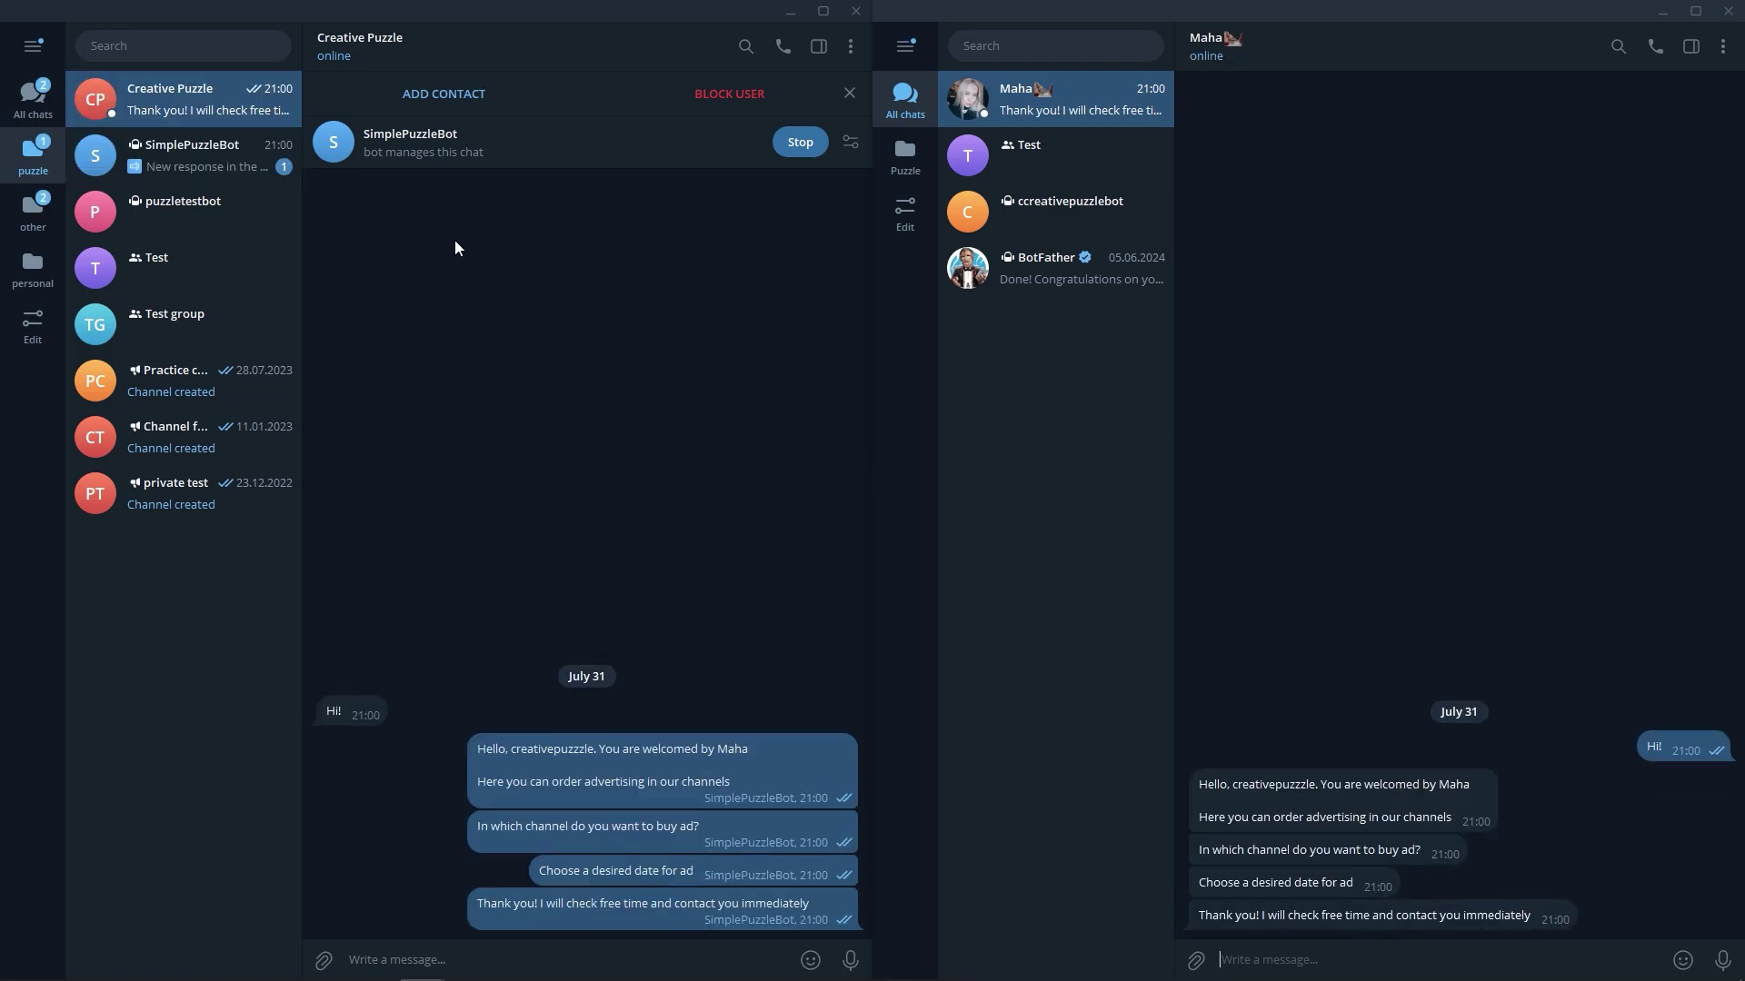
{"action": "left_click", "coordinate": [273, 172]}
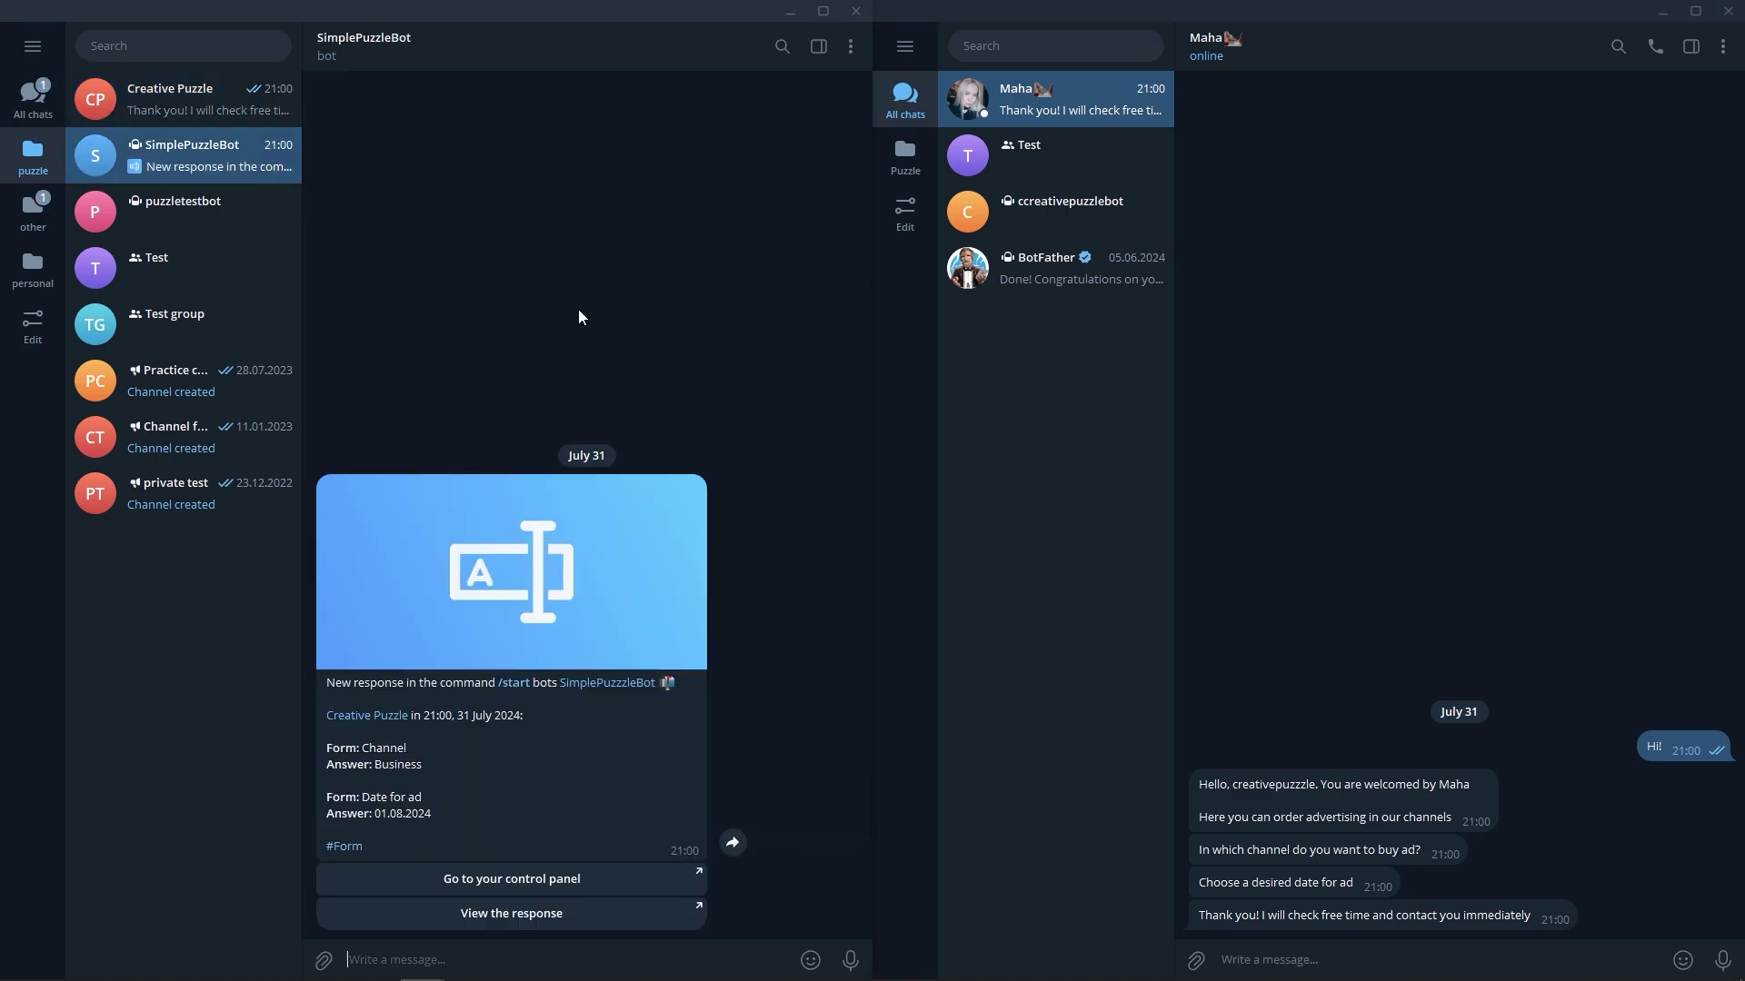
Switch back to PuzzleBot and send "I'll contact you in 10 minutes" in the Creative Puzzle dialogue.
{"action": "left_click", "coordinate": [556, 962]}
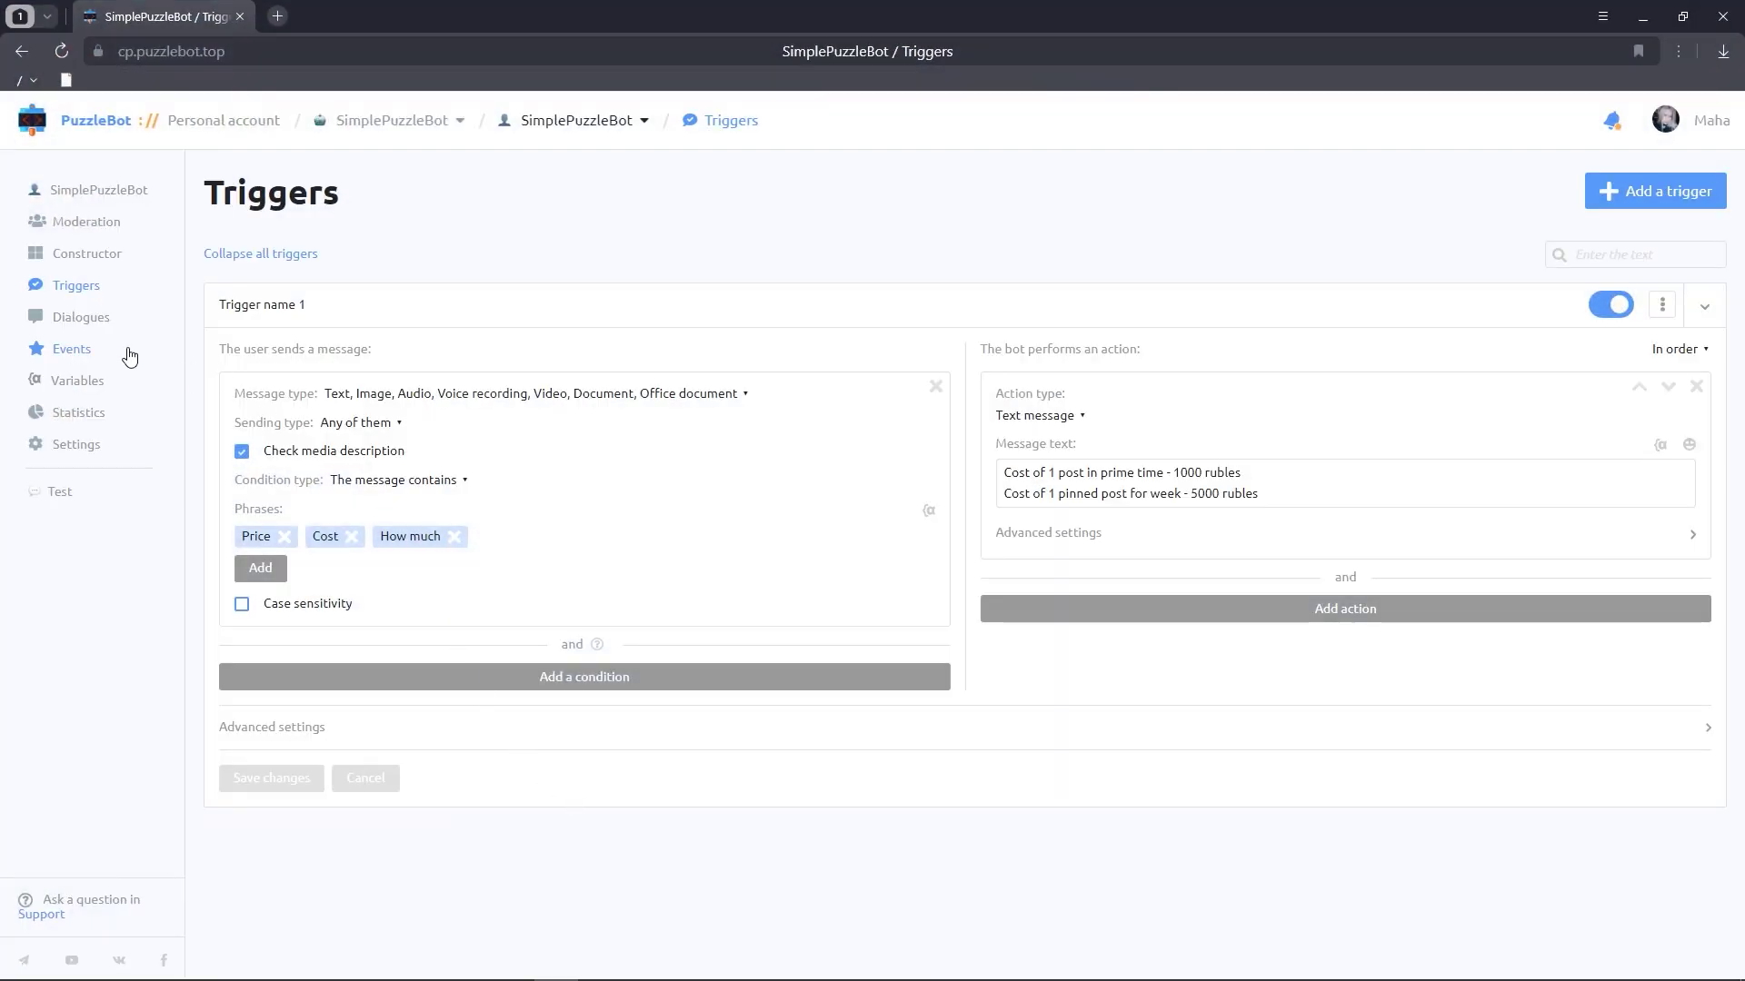
{"action": "left_click", "coordinate": [95, 320]}
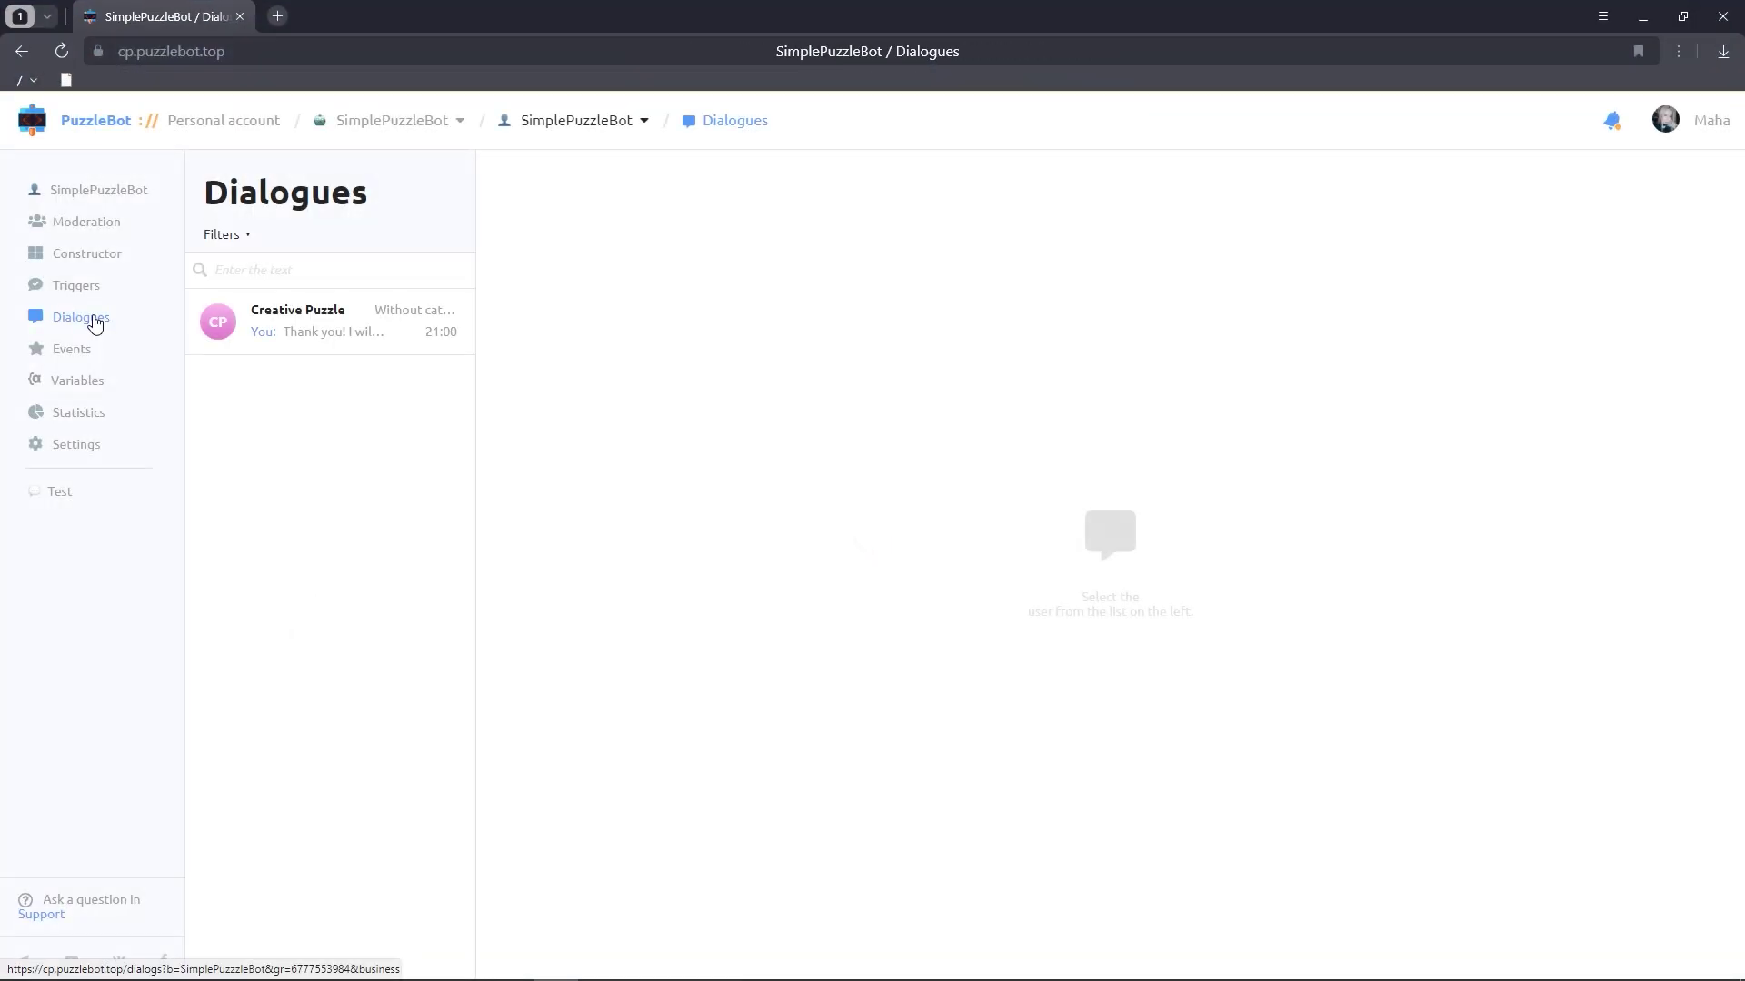
{"action": "left_click", "coordinate": [245, 317]}
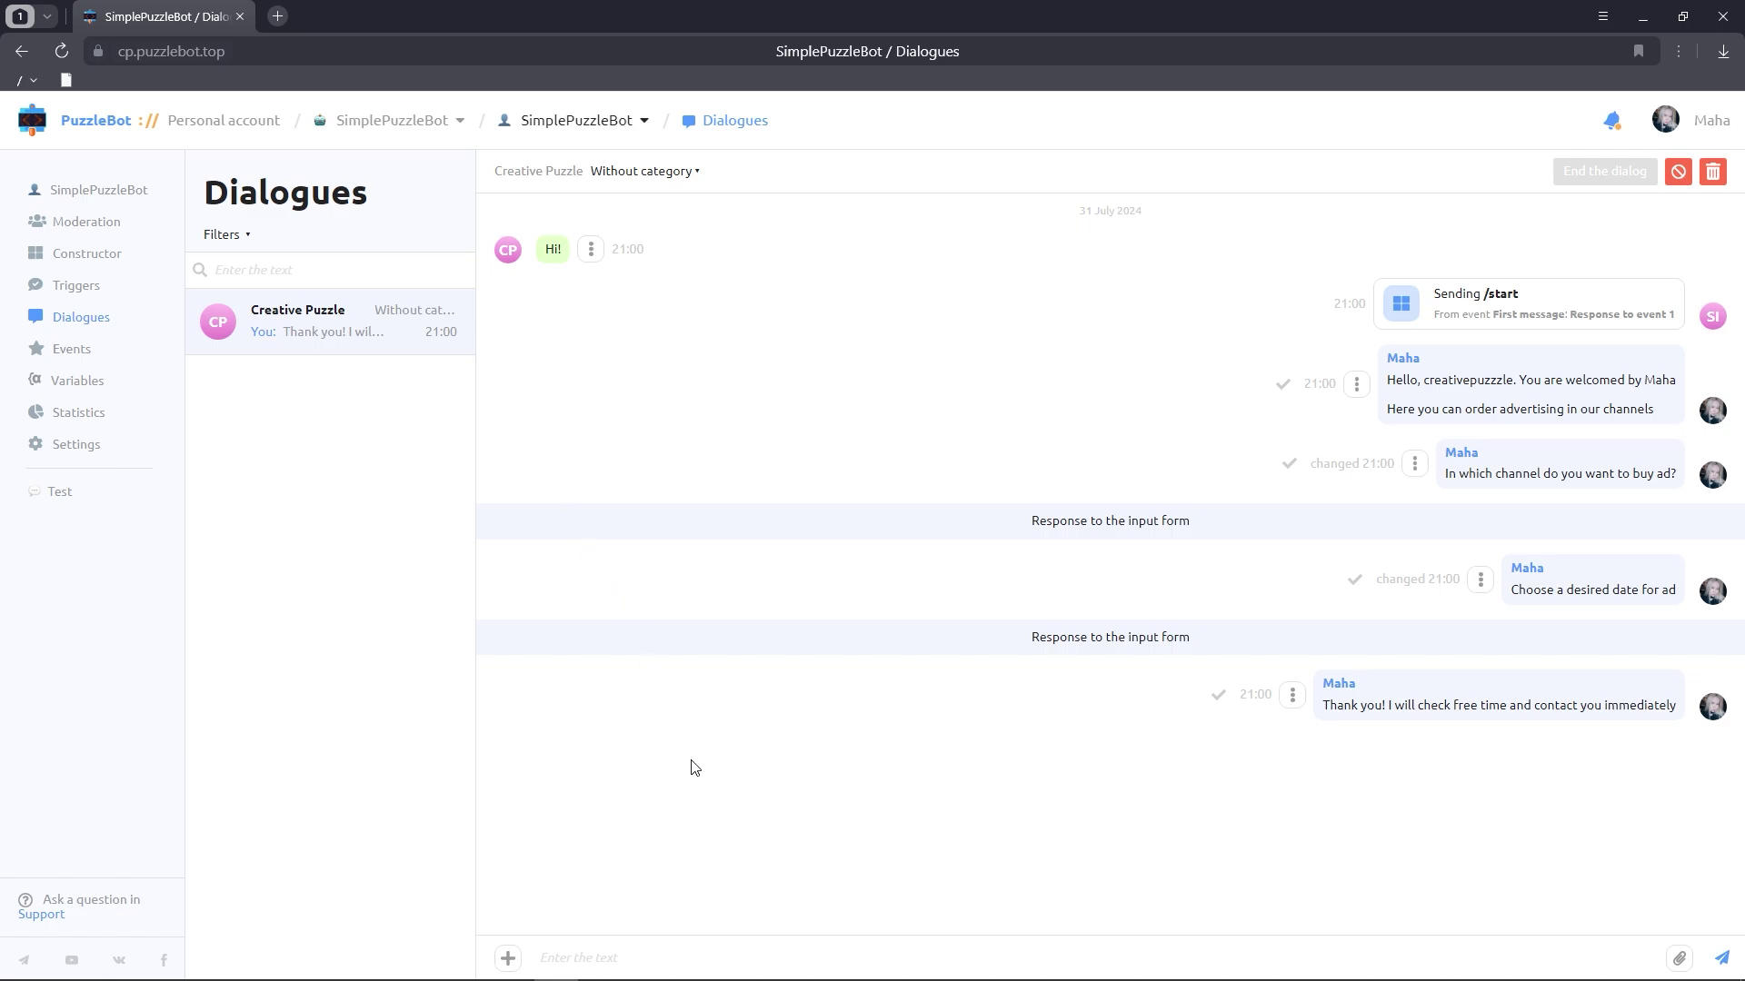
{"action": "left_click", "coordinate": [695, 945]}
{"action": "type", "text": "I'll contact you in 10 minutes"}
{"action": "left_click", "coordinate": [1720, 956]}
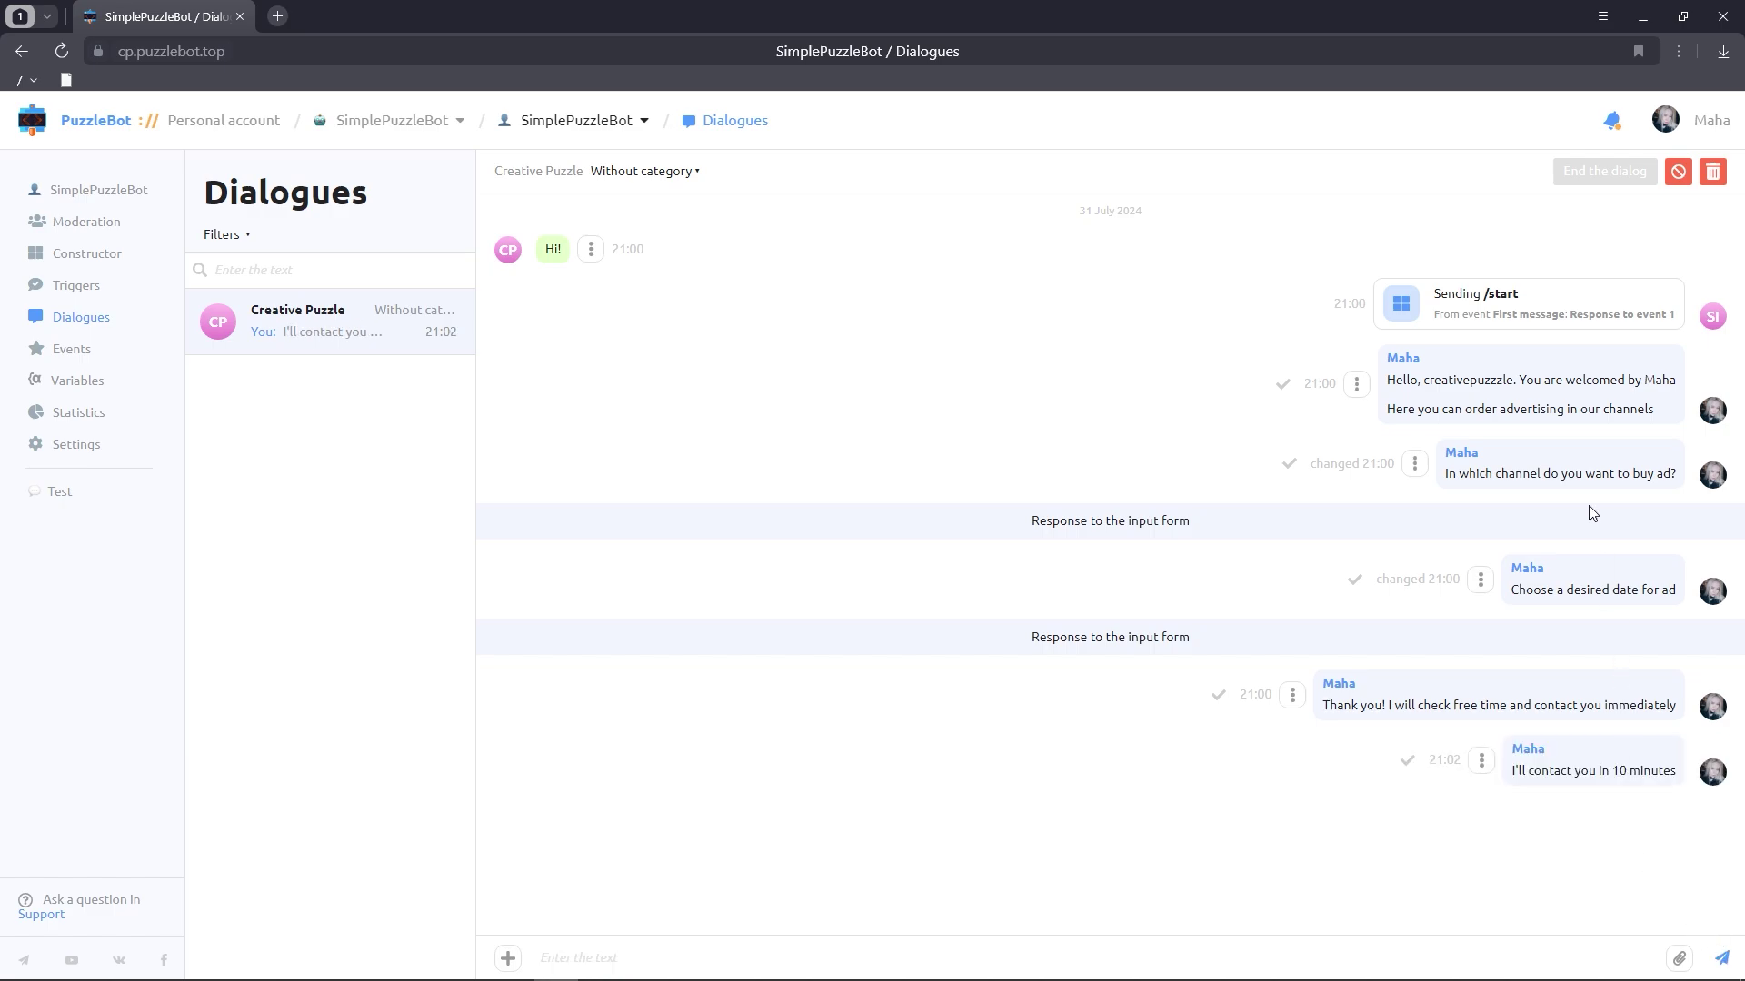
Switch to Telegram and send "What's the price for ad?" from the customer account to test the price trigger.
{"action": "left_click", "coordinate": [1633, 15]}
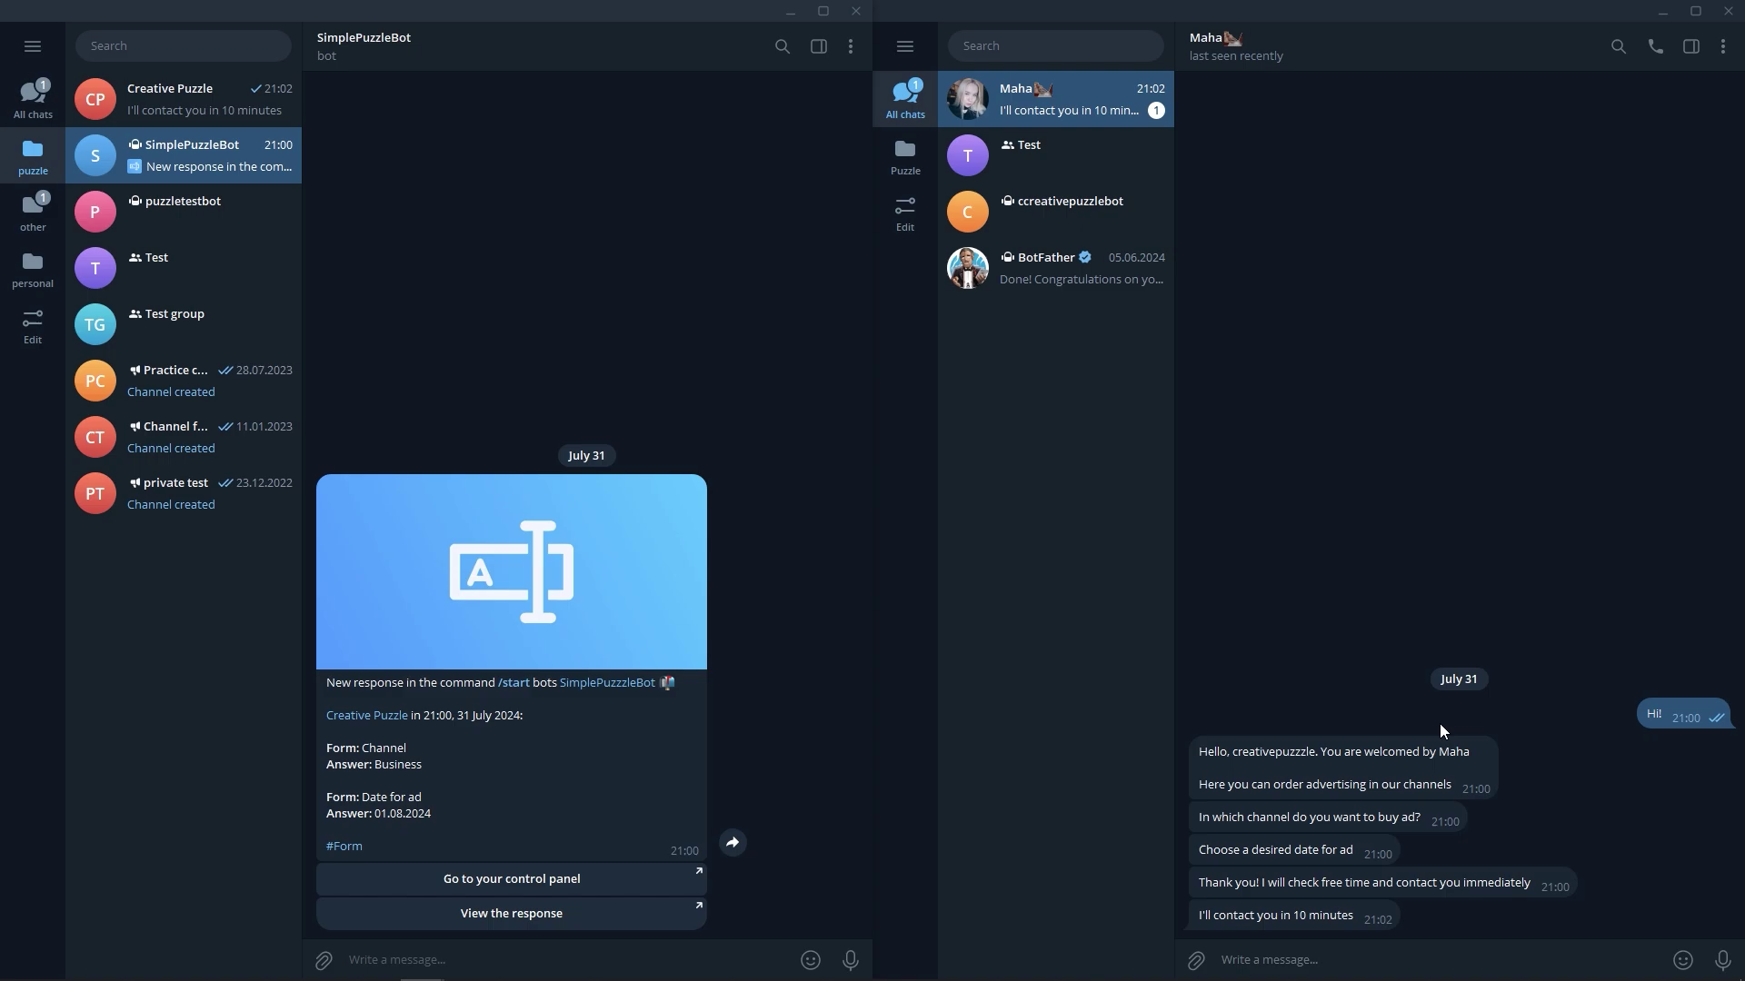
{"action": "left_click", "coordinate": [1348, 950]}
{"action": "type", "text": "What's t"}
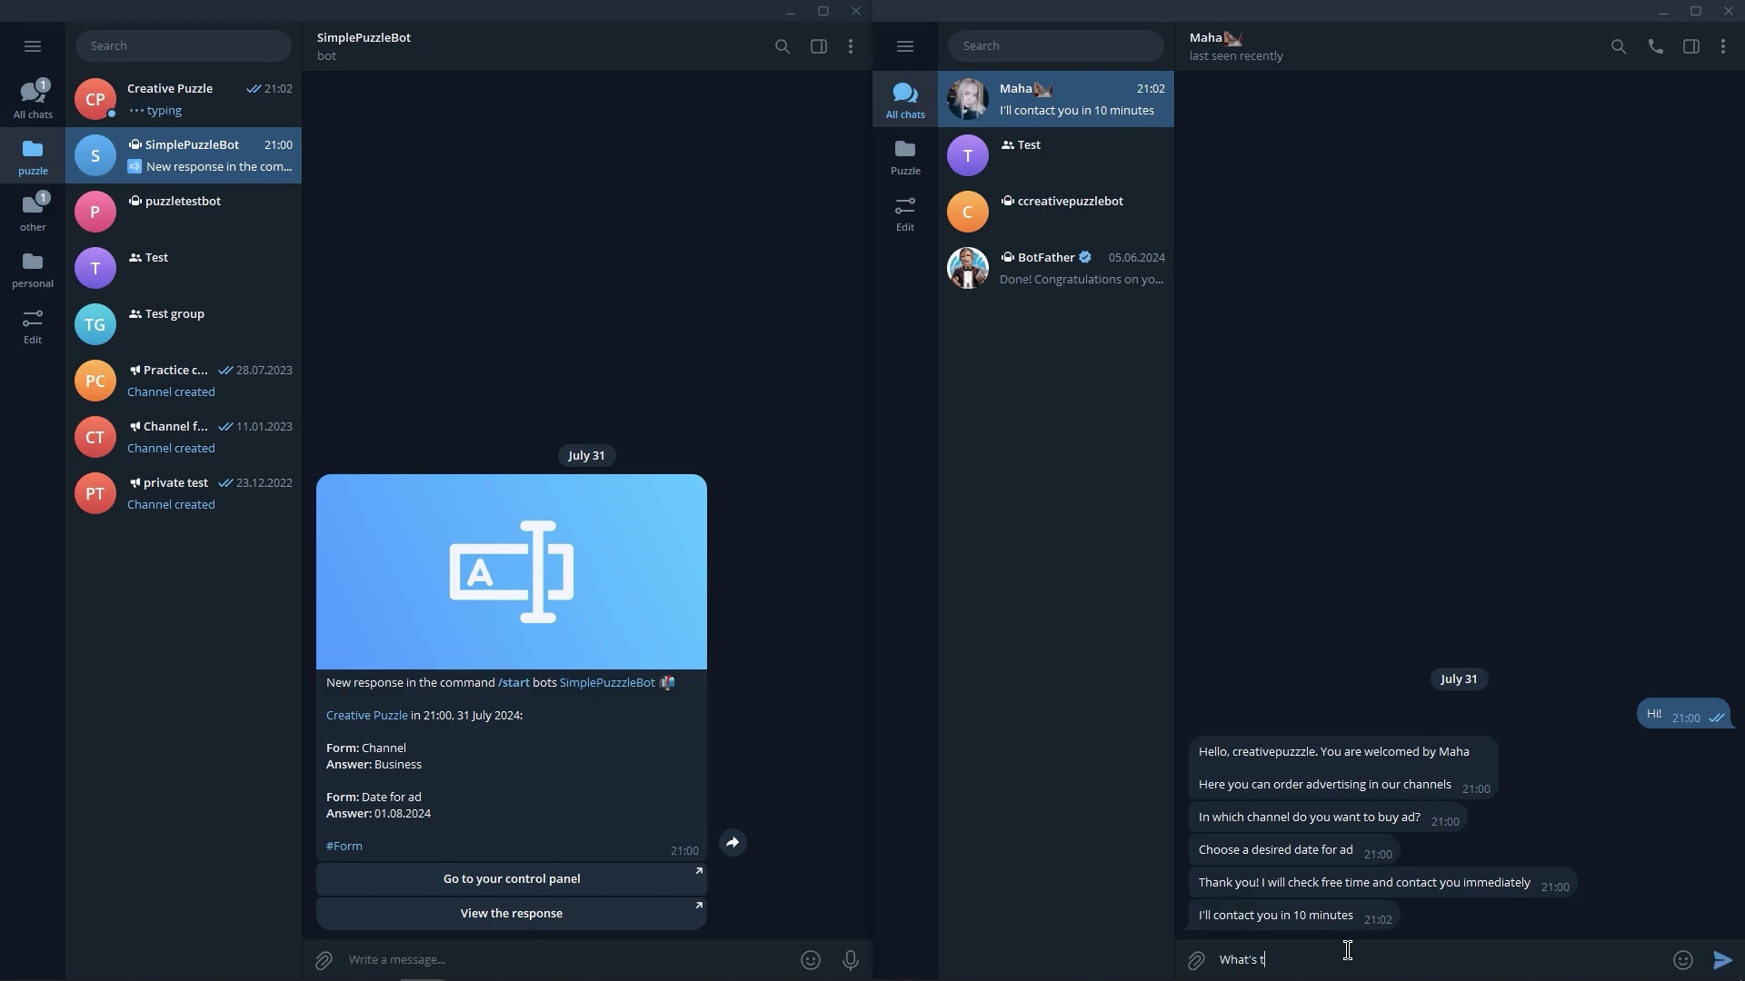
{"action": "type", "text": "he price for ad?"}
{"action": "key", "text": "Return"}
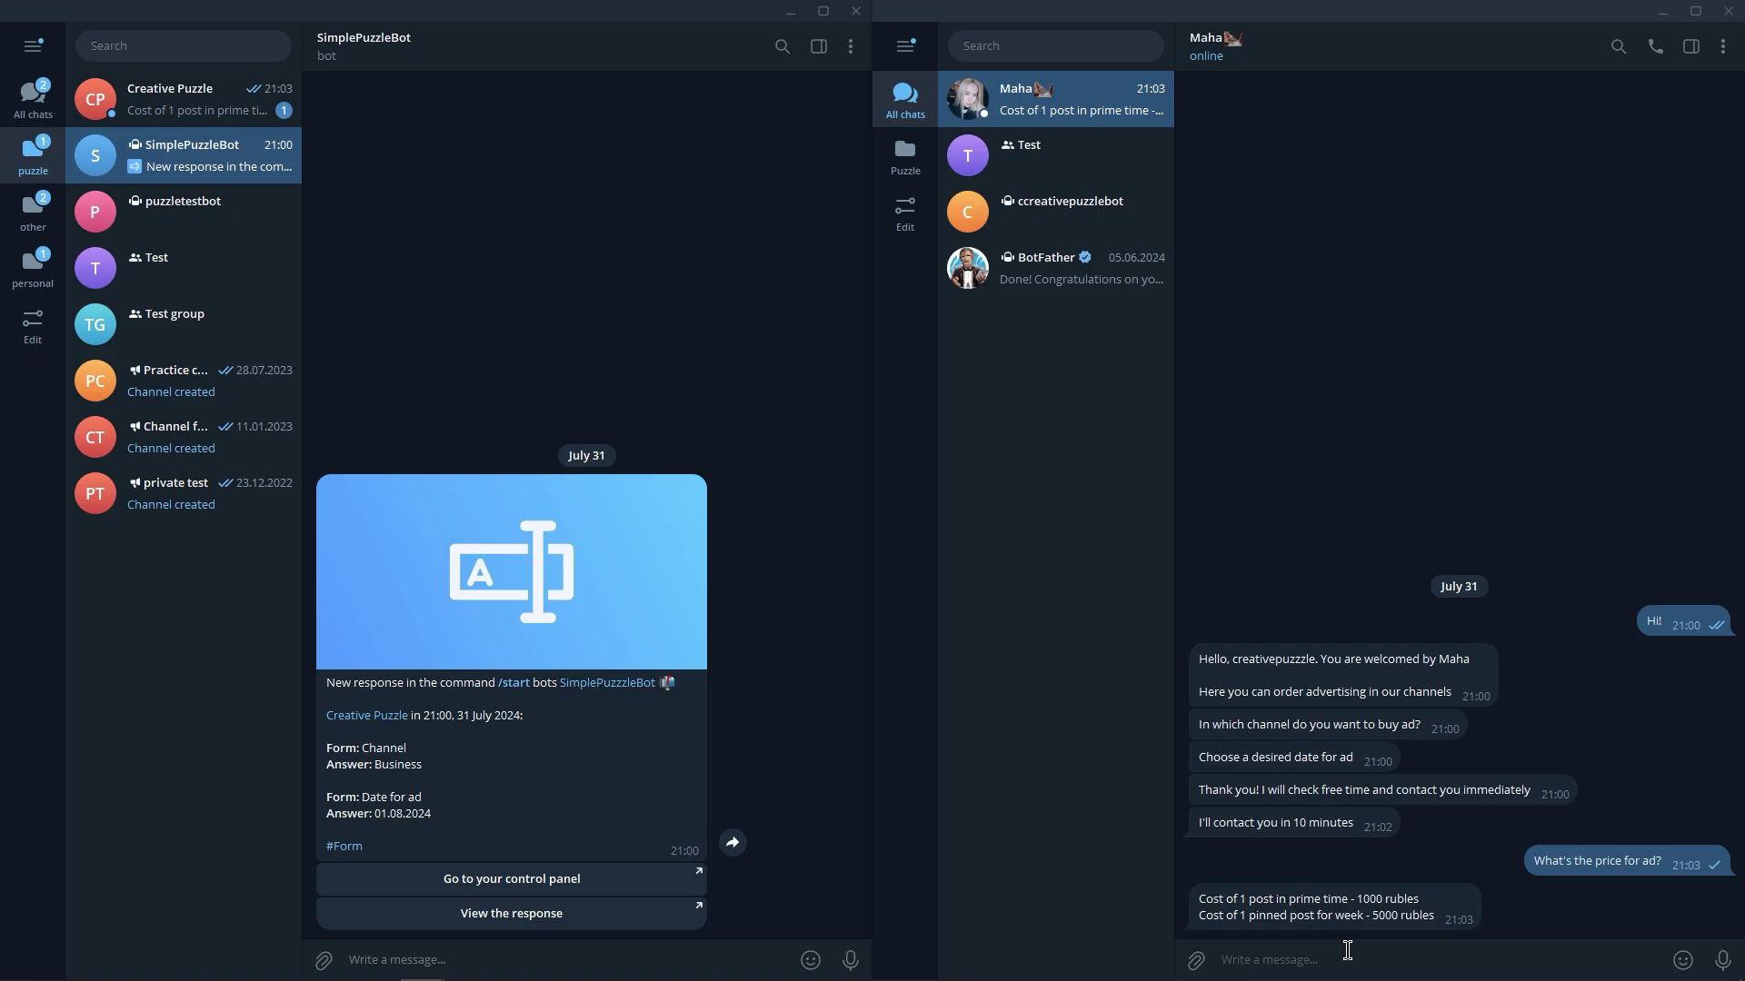
Stop SimplePuzzleBot in the business account's Creative Puzzle chat and remove the bot from this chat.
{"action": "left_click", "coordinate": [232, 111]}
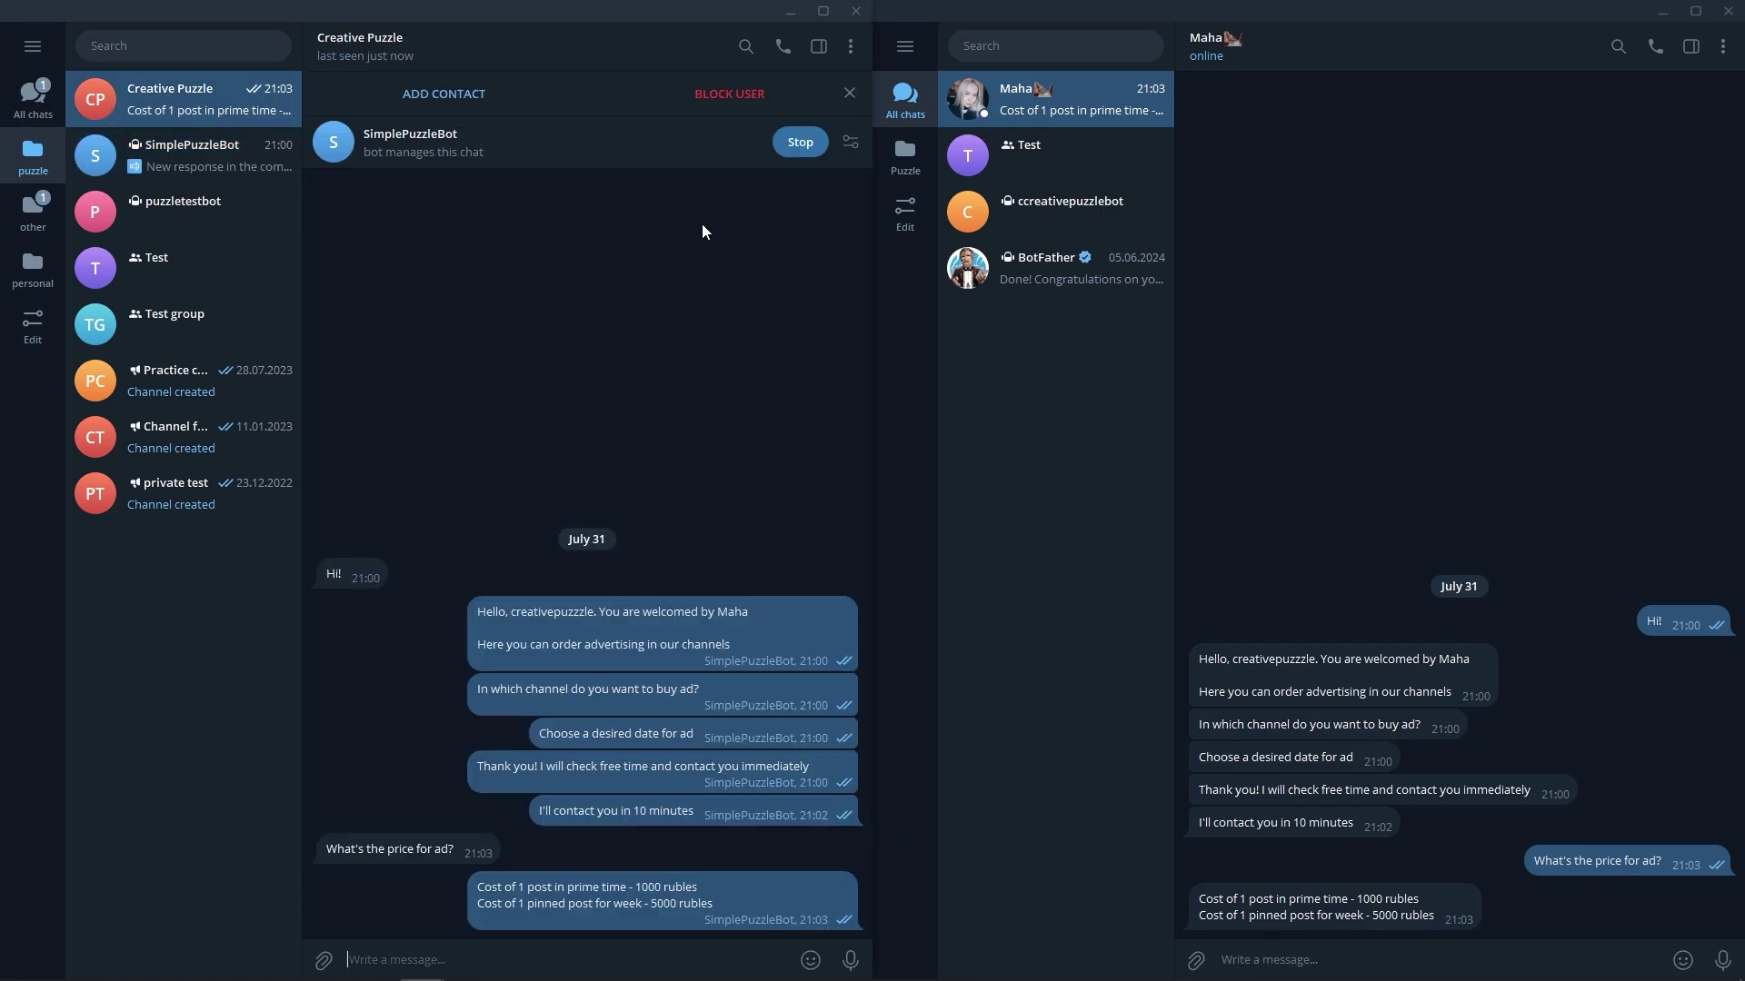
{"action": "left_click", "coordinate": [795, 143]}
{"action": "left_click", "coordinate": [847, 143]}
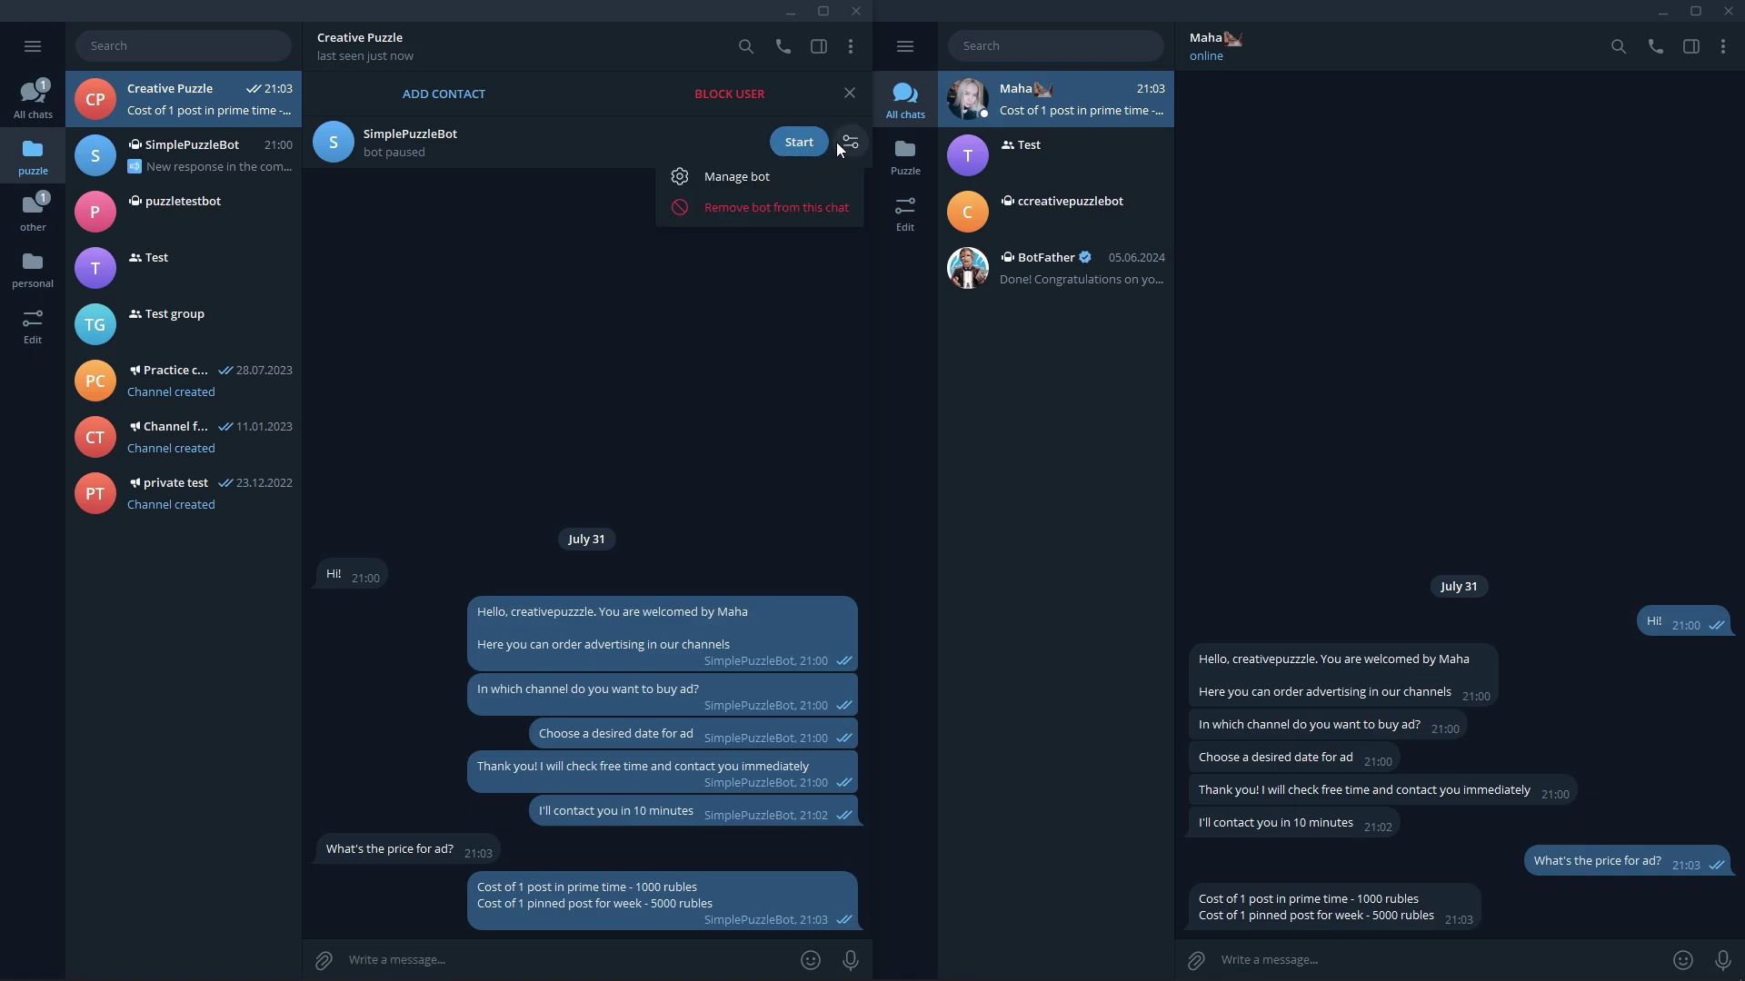
{"action": "left_click", "coordinate": [798, 216]}
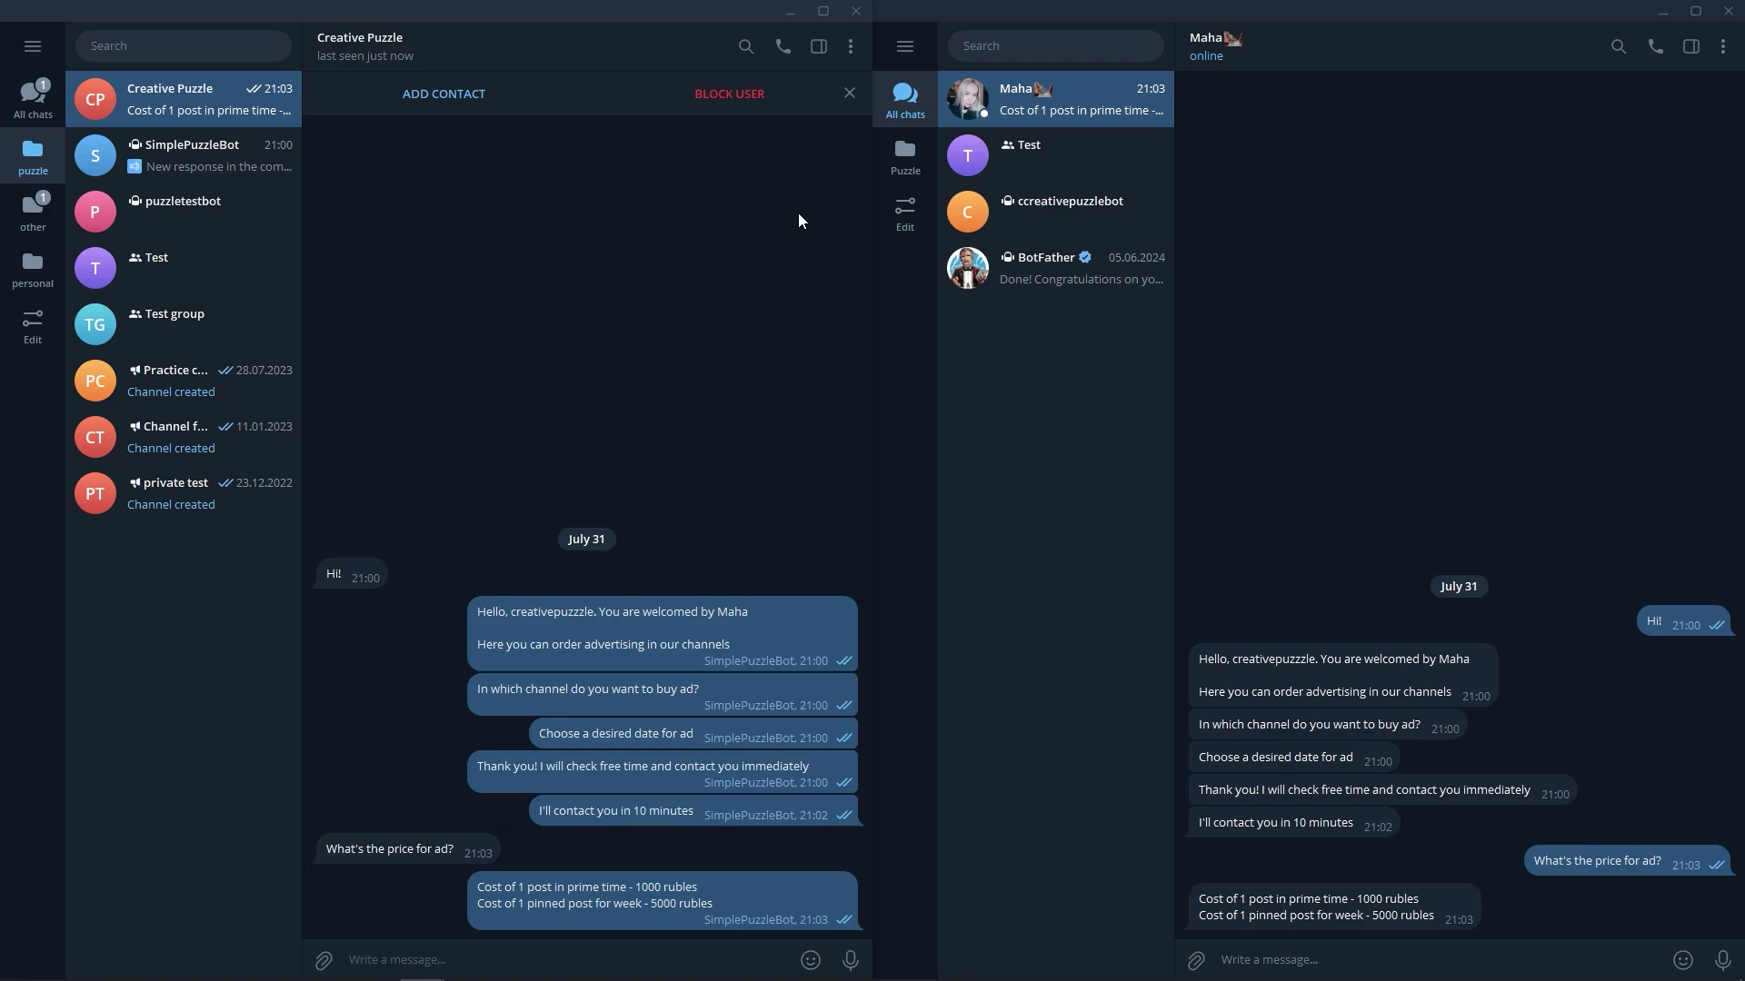
Open the Telegram Business chatbot settings and remove Creative Puzzle from the excluded chats.
{"action": "left_click", "coordinate": [40, 54]}
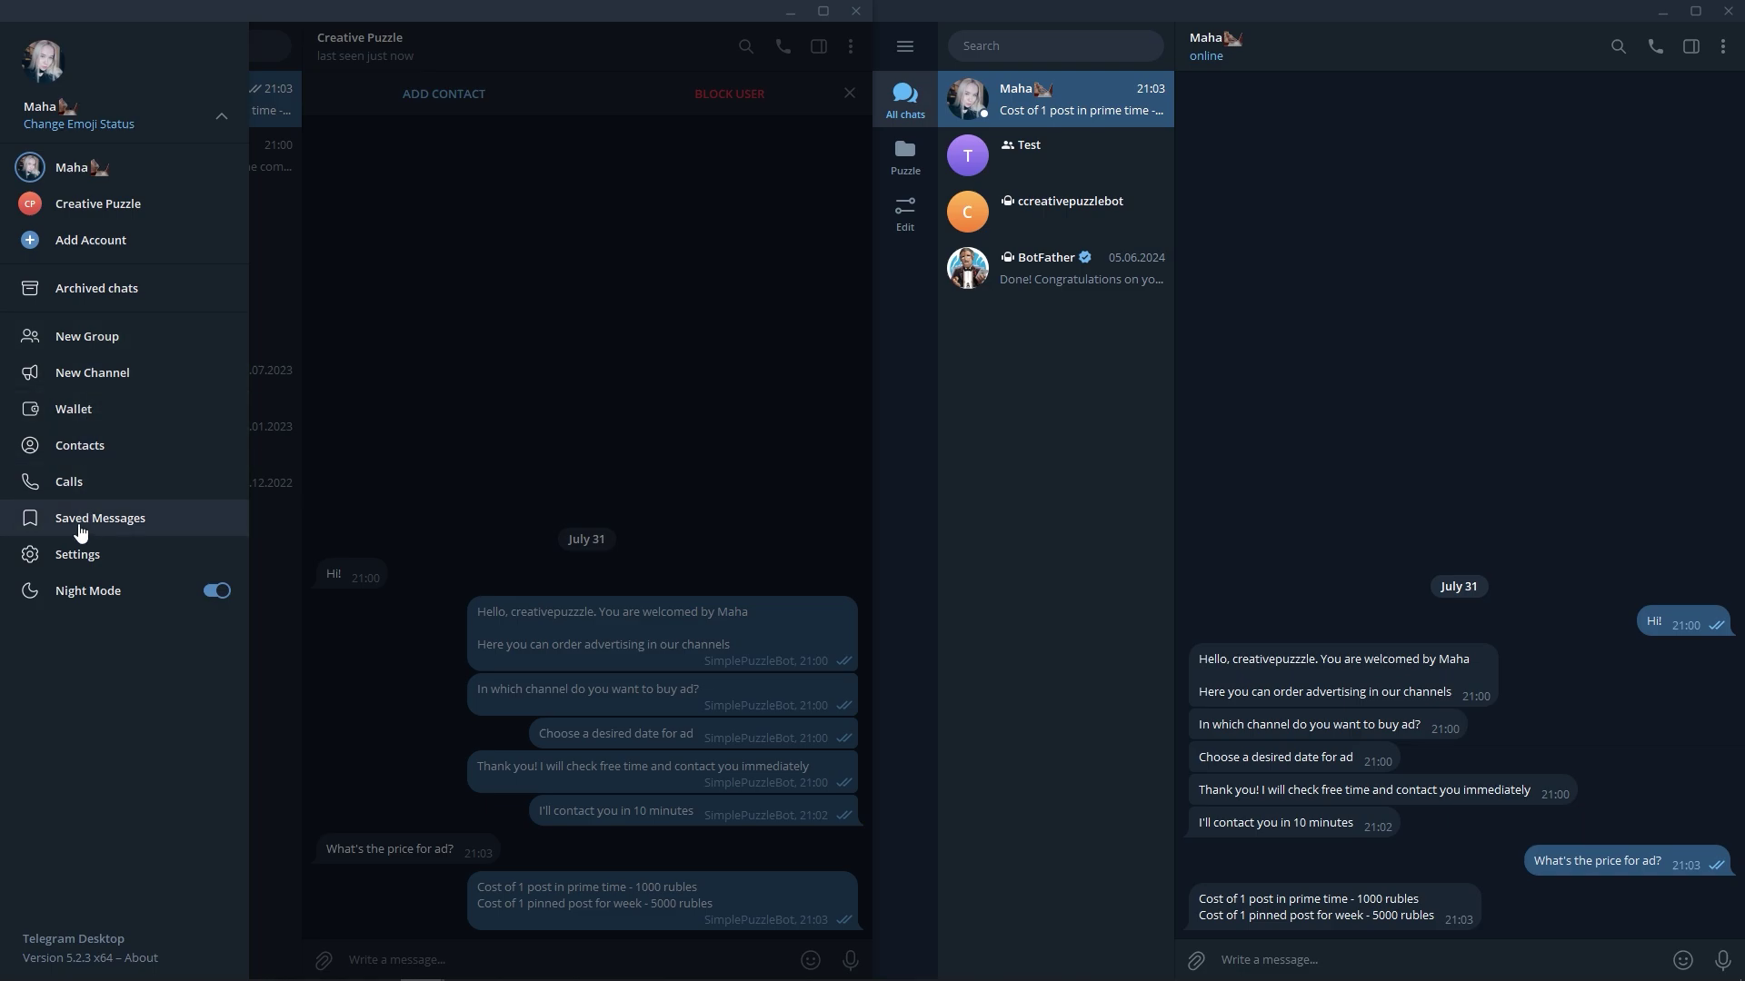
{"action": "left_click", "coordinate": [71, 556]}
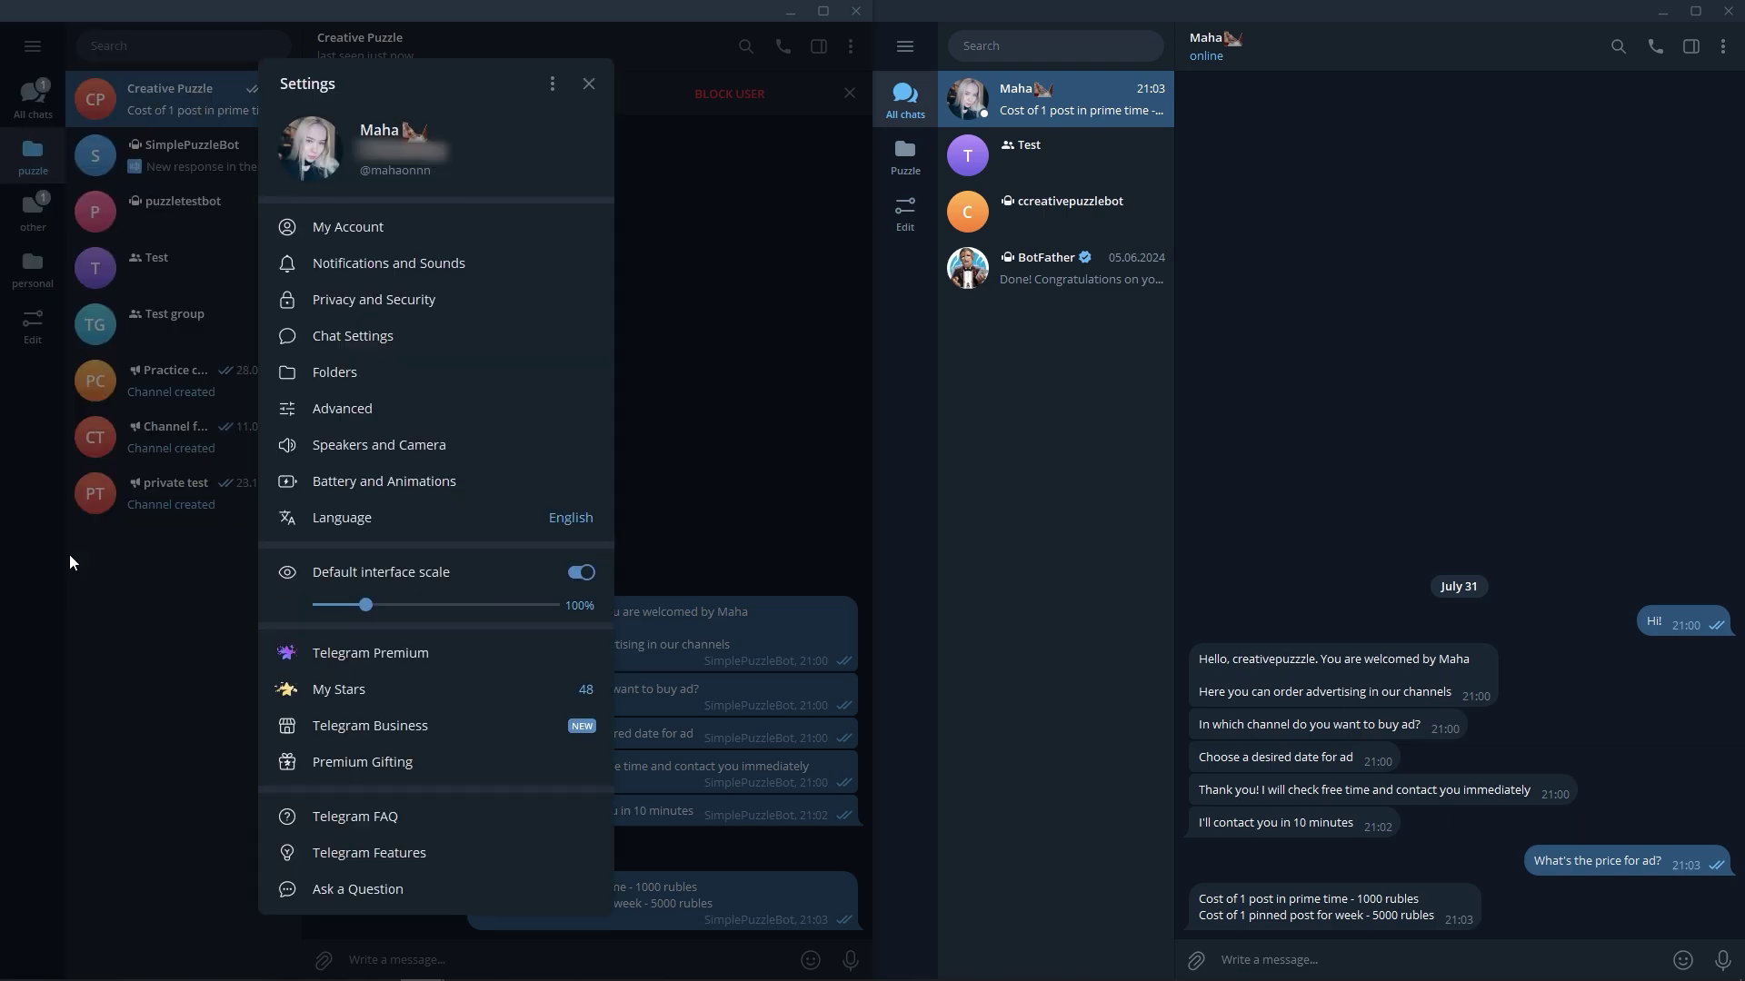
{"action": "left_click", "coordinate": [361, 726]}
{"action": "left_click", "coordinate": [361, 727]}
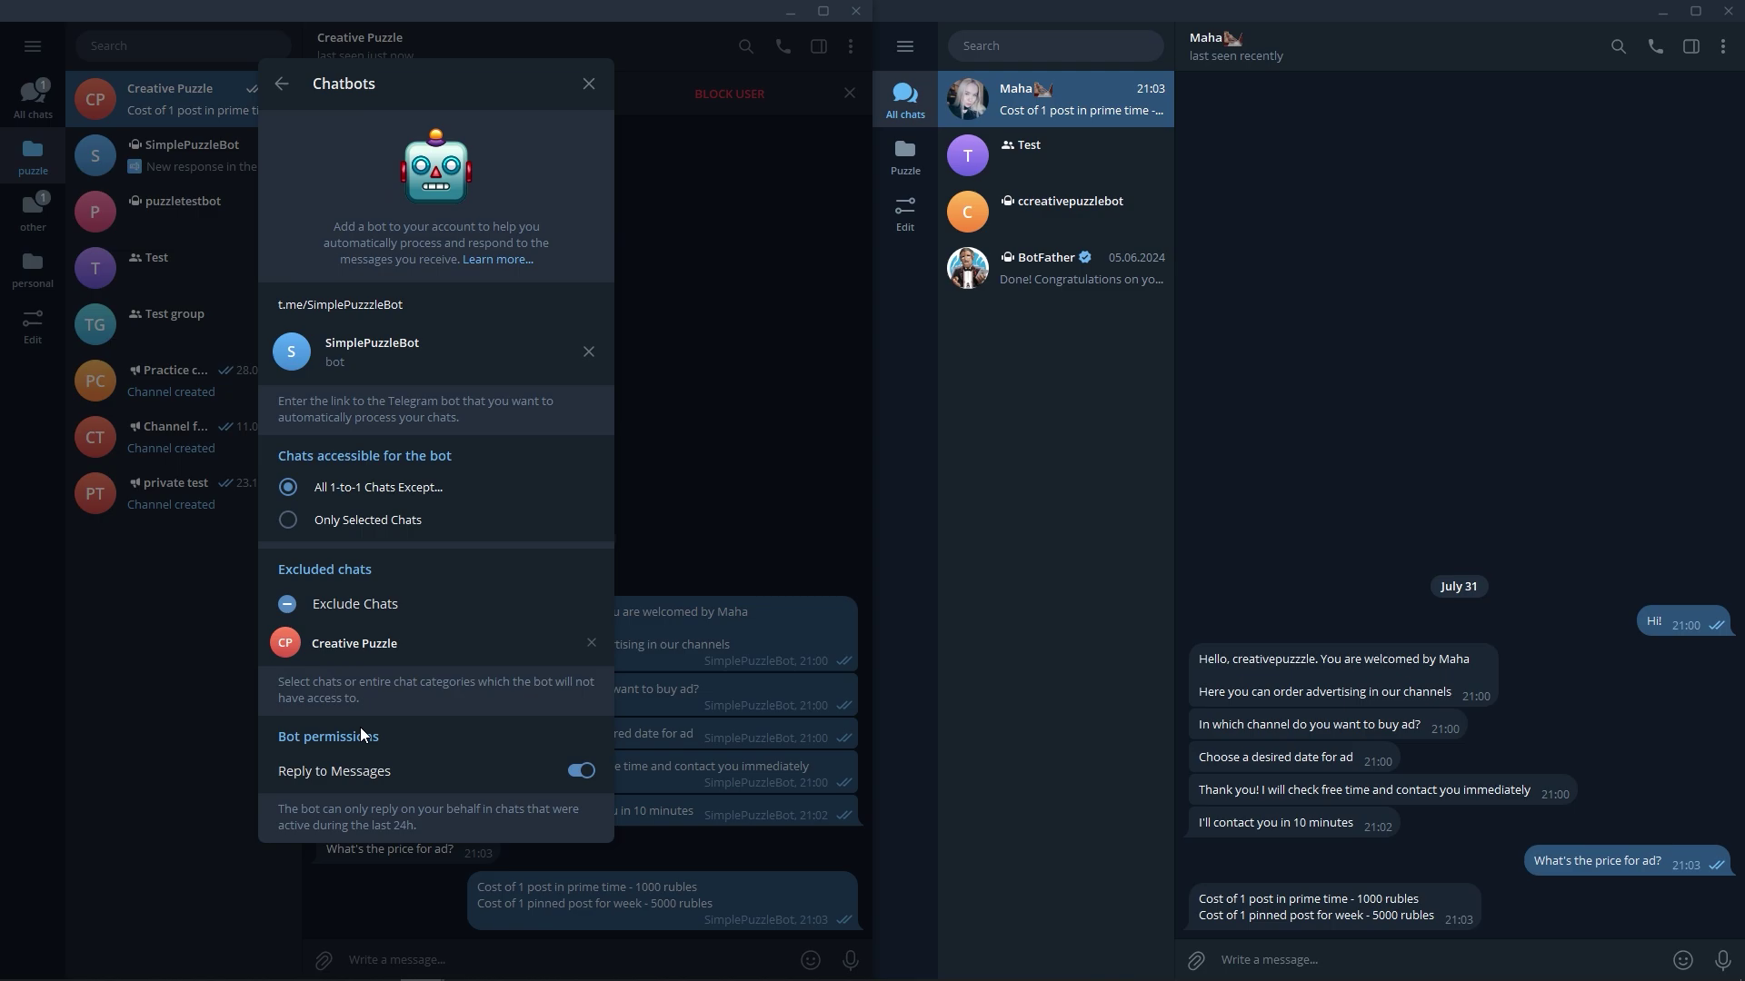
{"action": "left_click", "coordinate": [592, 642]}
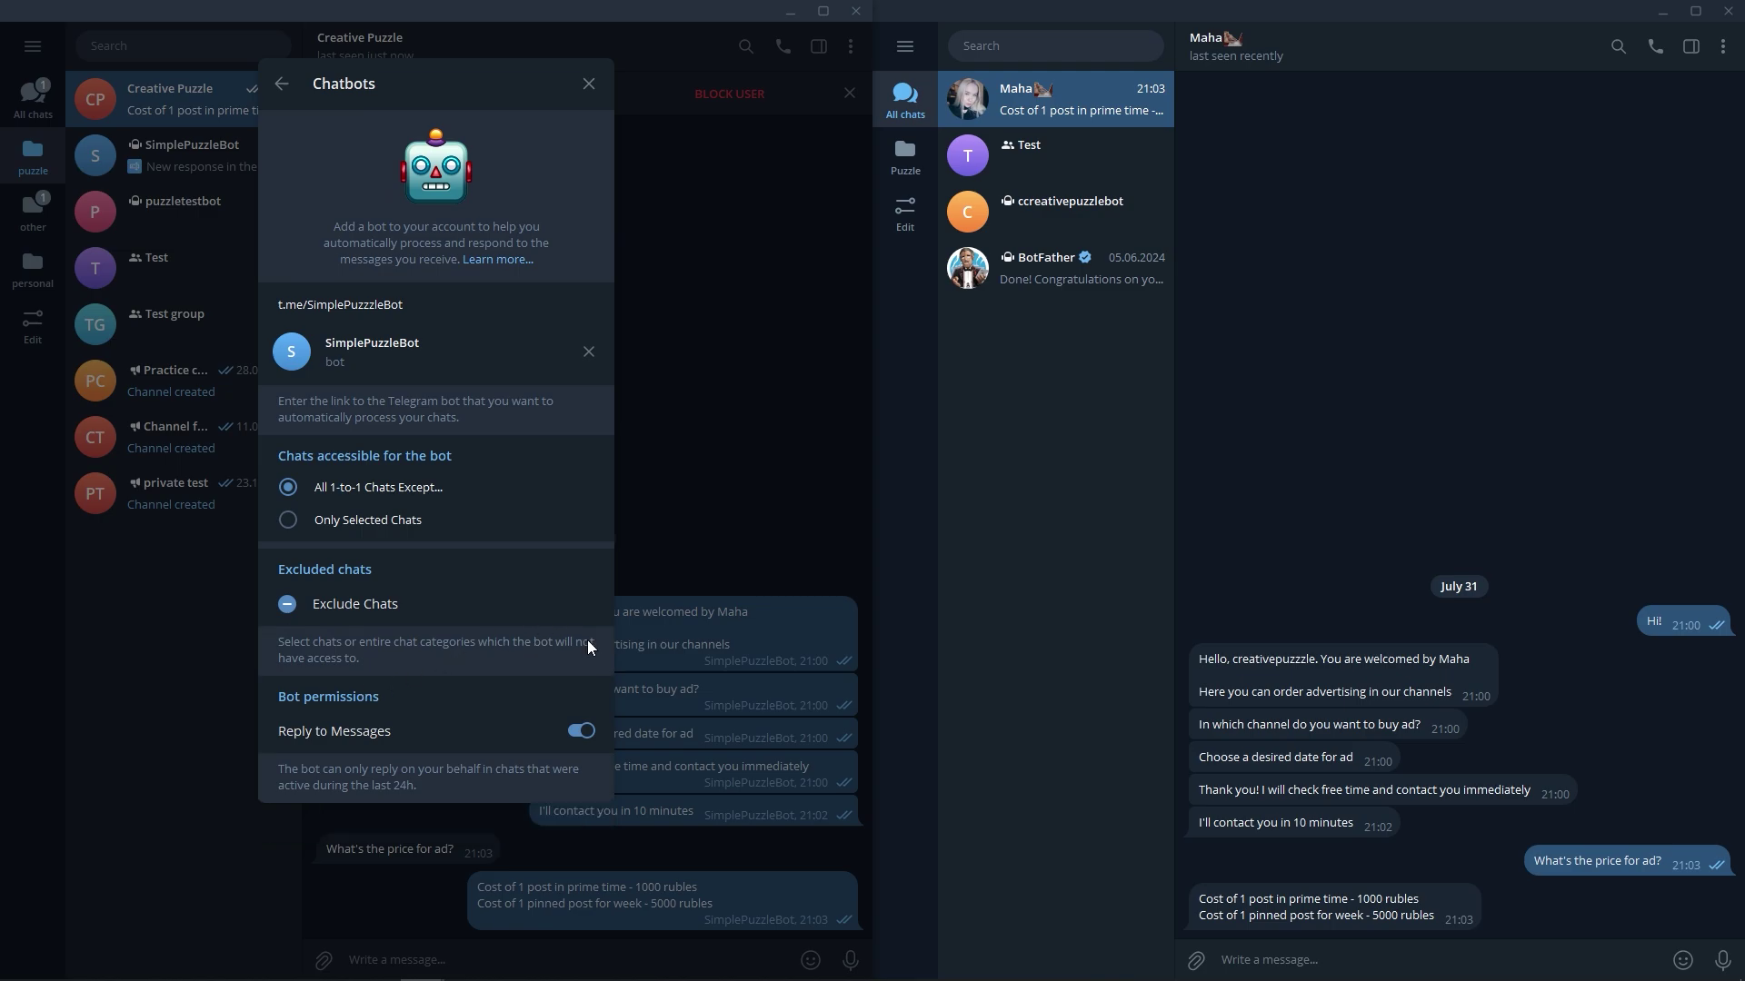